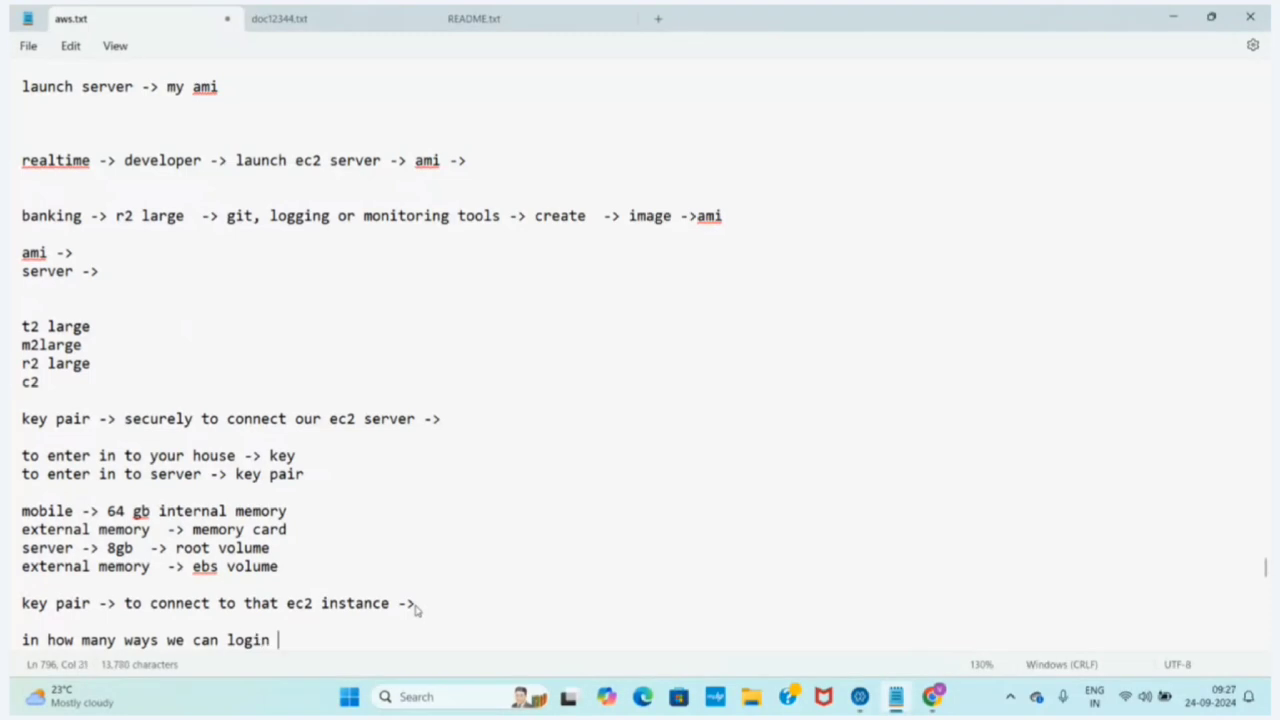
Complete the question "in how many ways we can login to ec2 server ->" and add the line "console ->" below it
type("ec2 server")
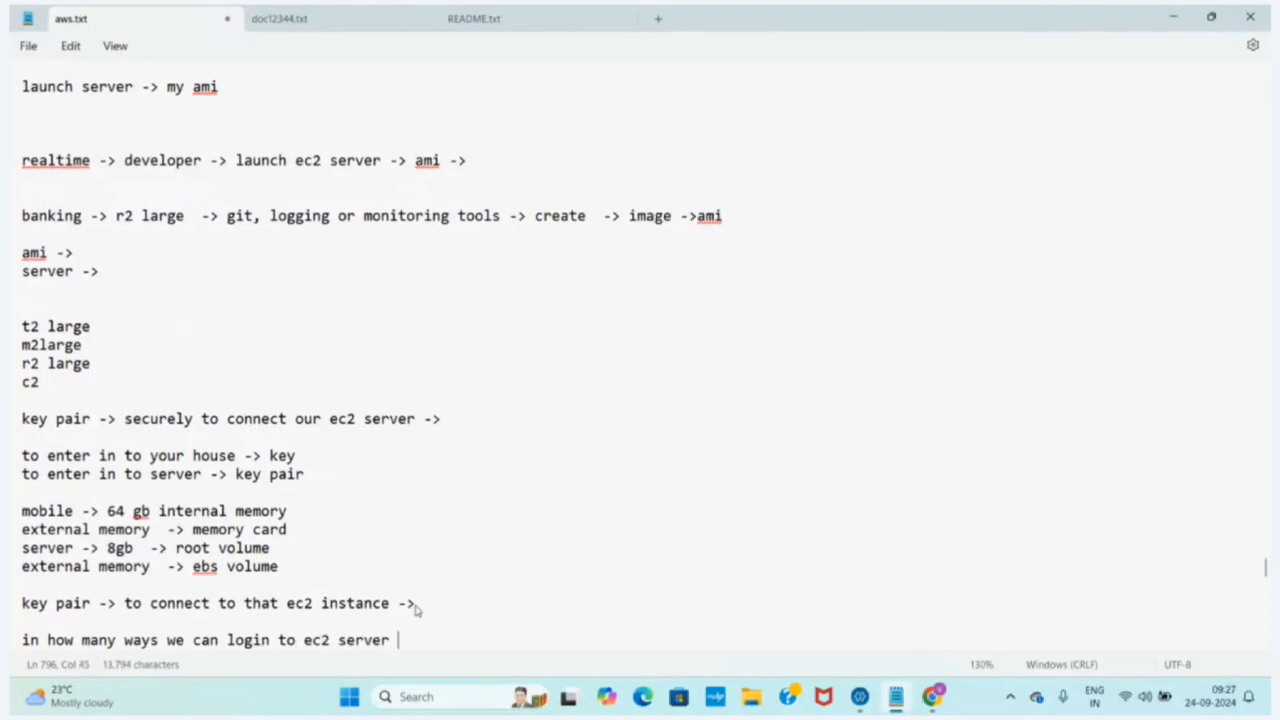
key("Return")
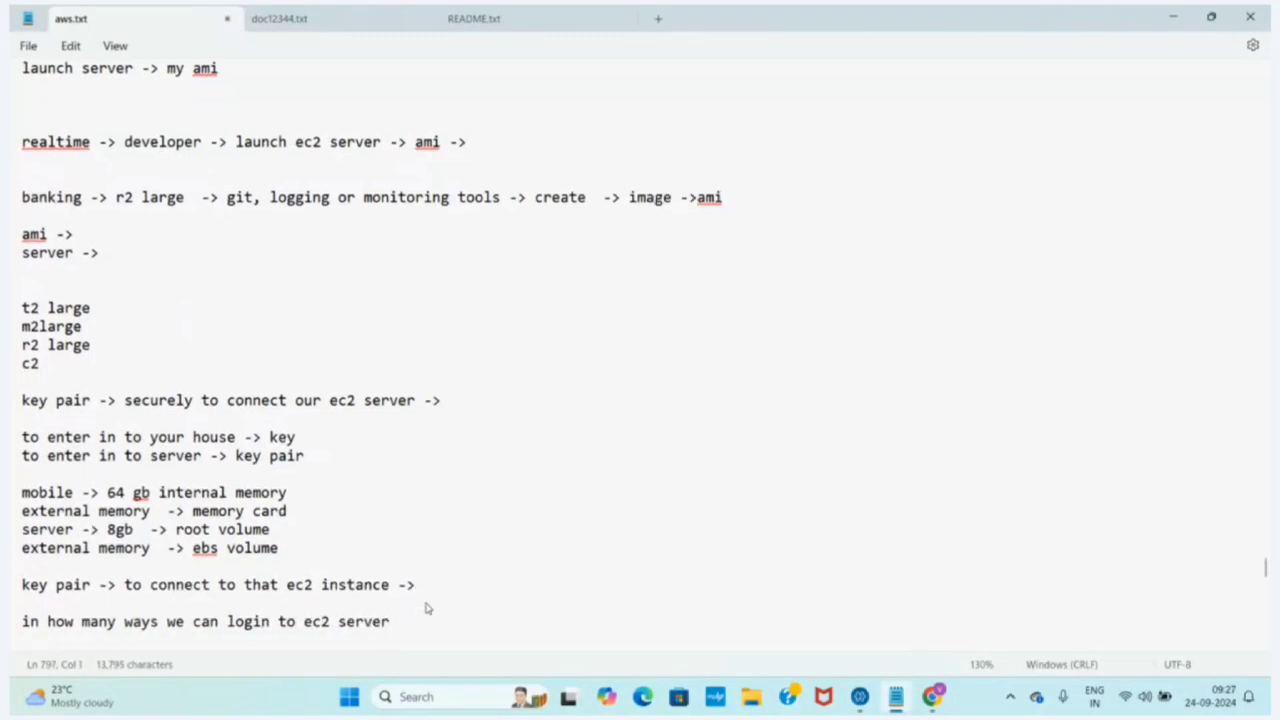
left_click(417, 585)
type("->")
key("Return")
key("Return")
type("cons")
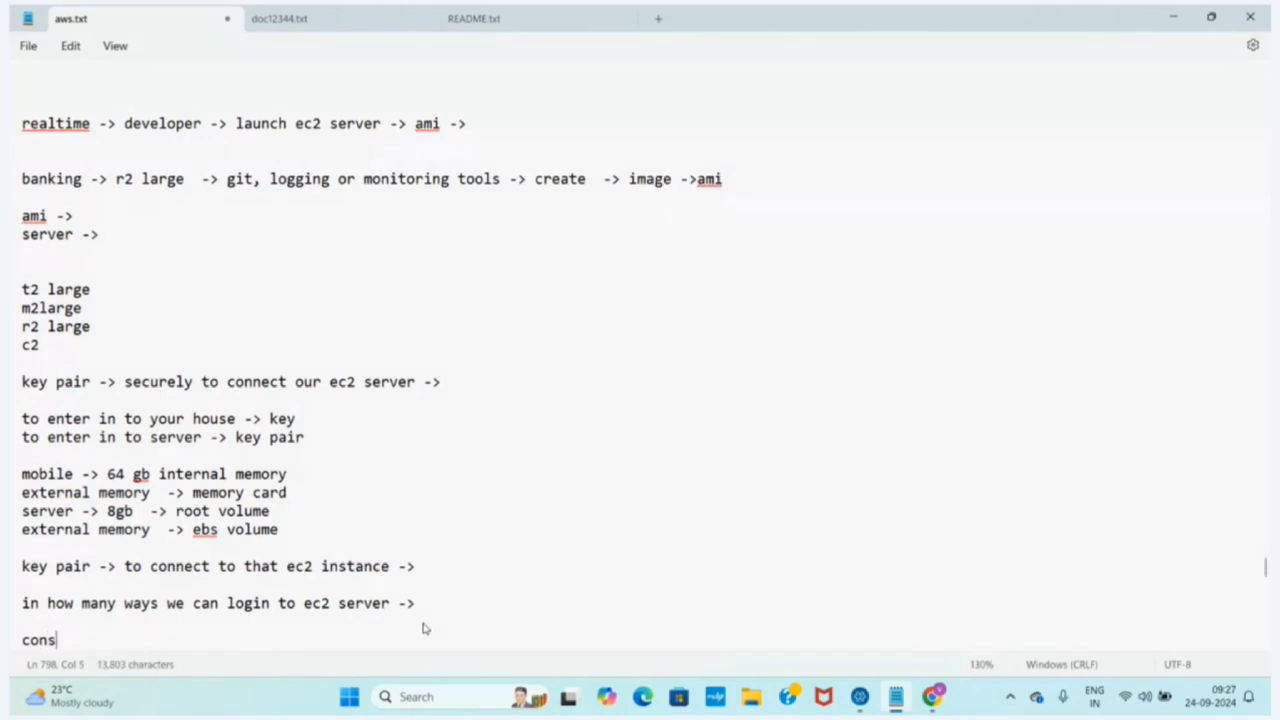
type("ole ->")
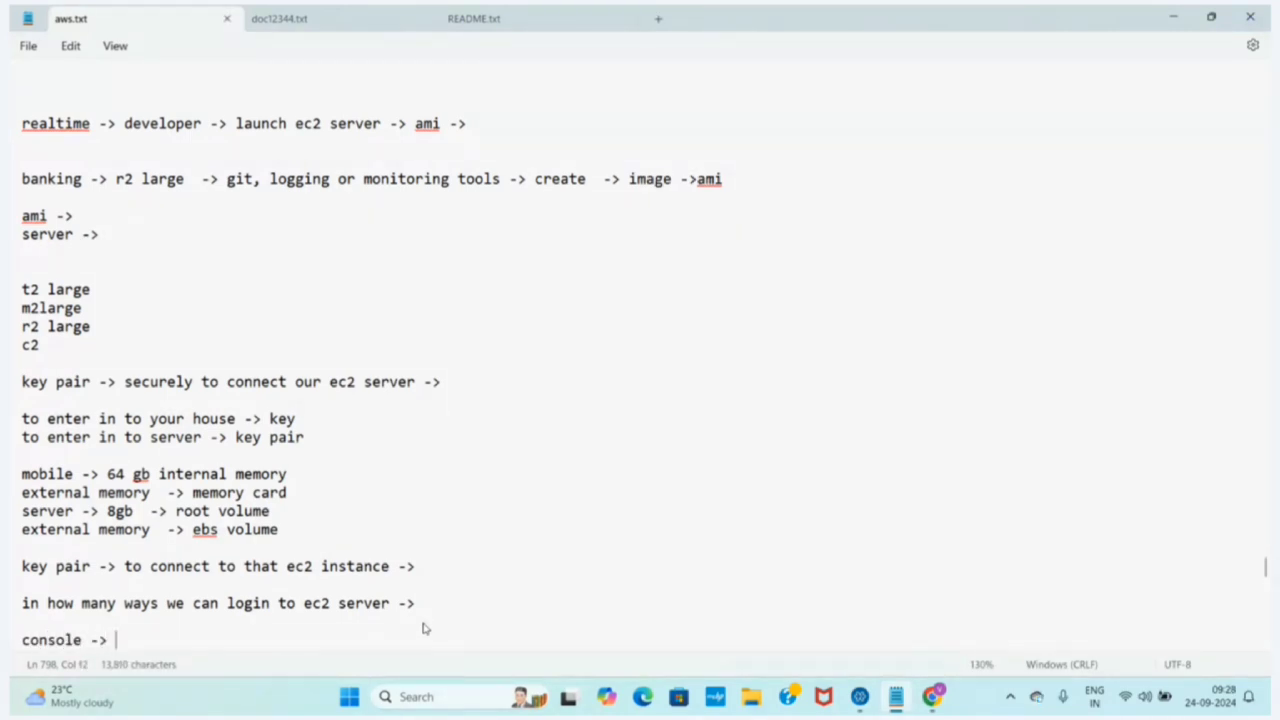
key("Return")
type("ss")
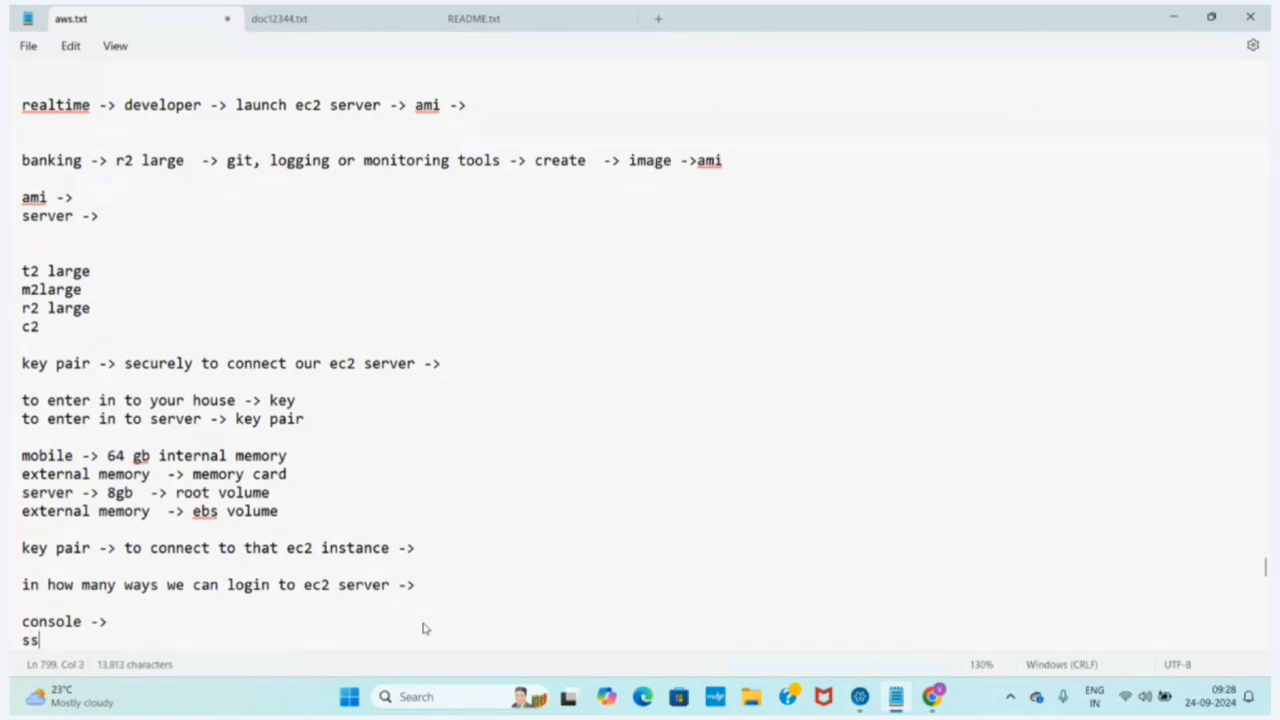
type("m manger ->")
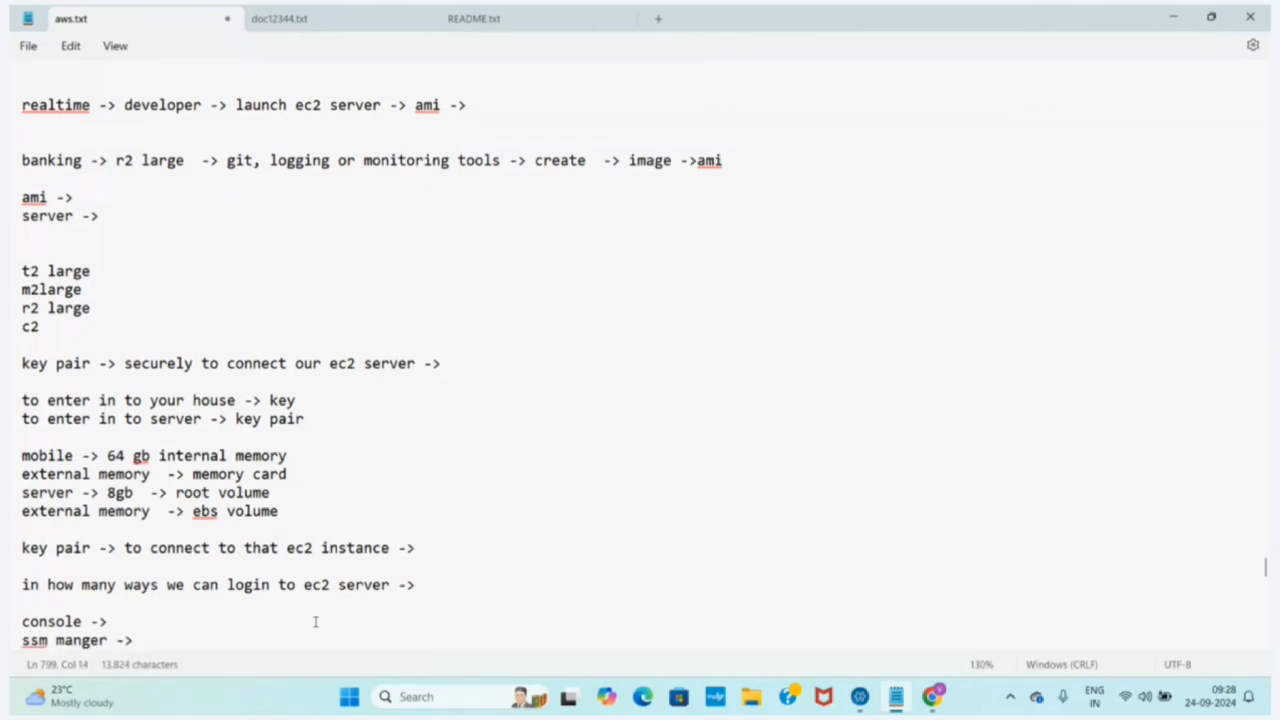
left_click_drag(137, 640, 12, 645)
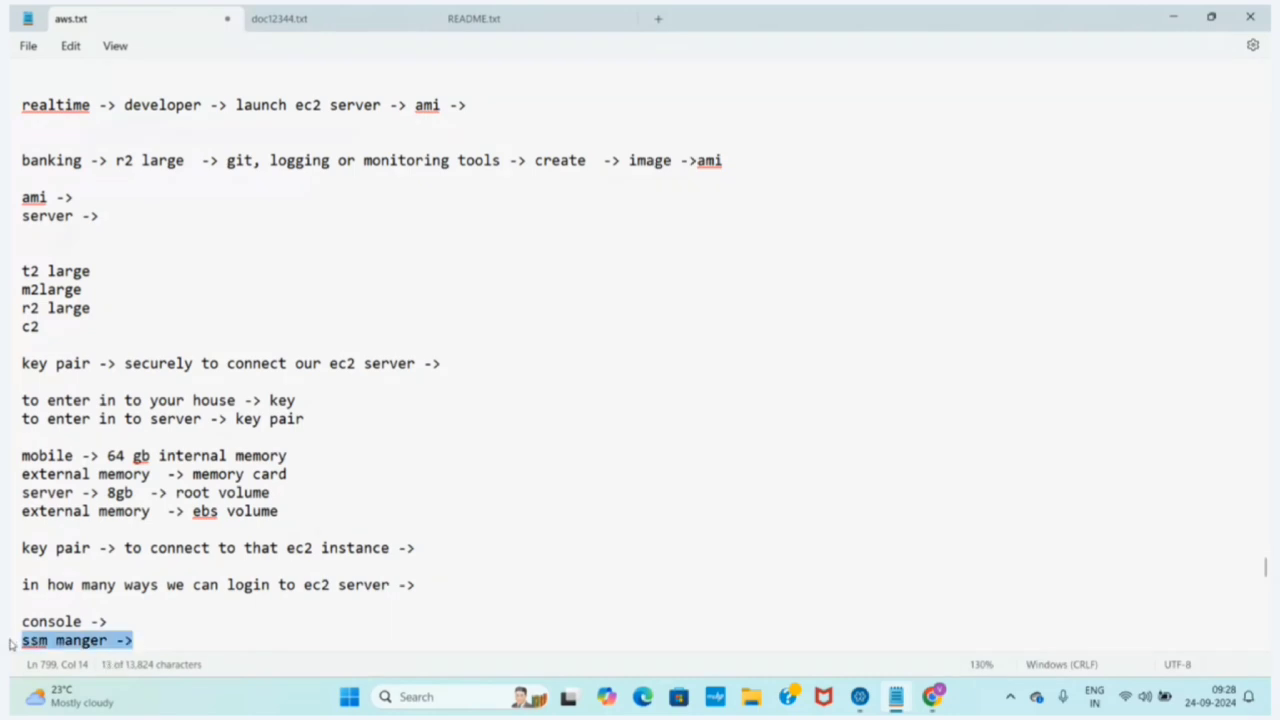
key("BackSpace")
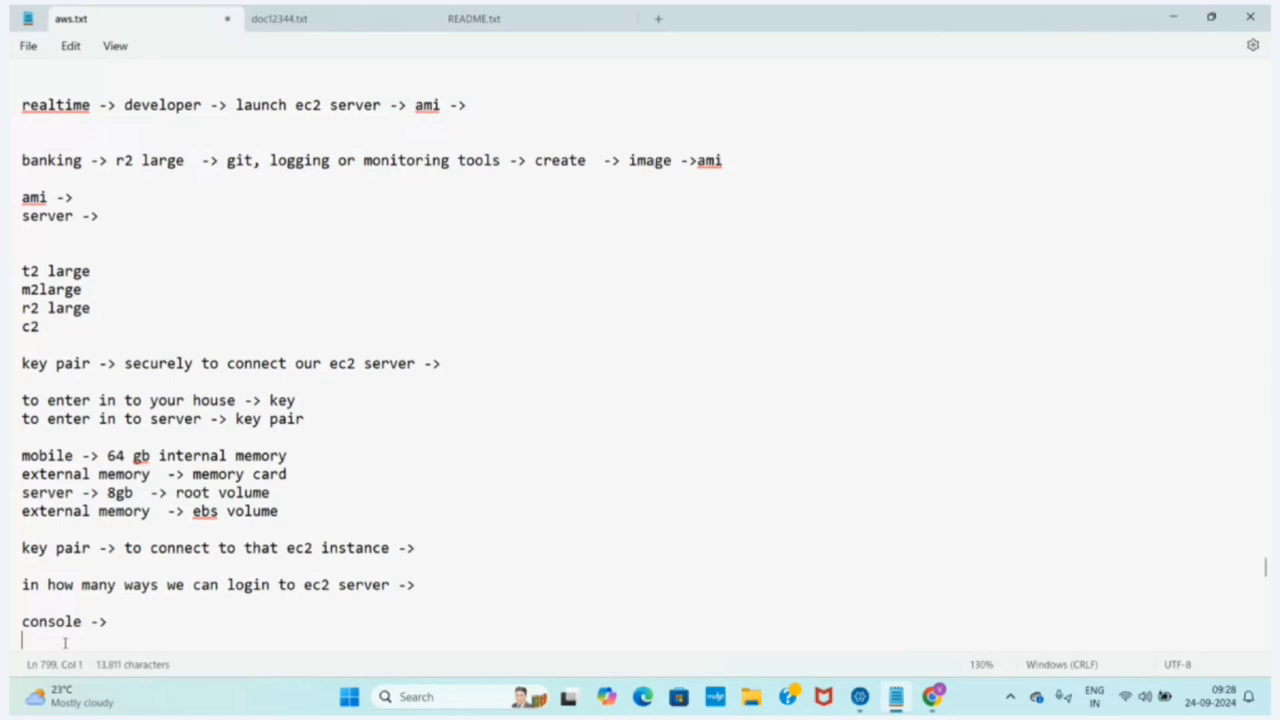
List "ssh ->" and "putty->" on separate lines below the console entry, followed by blank lines
type("ssh ->")
key("Return")
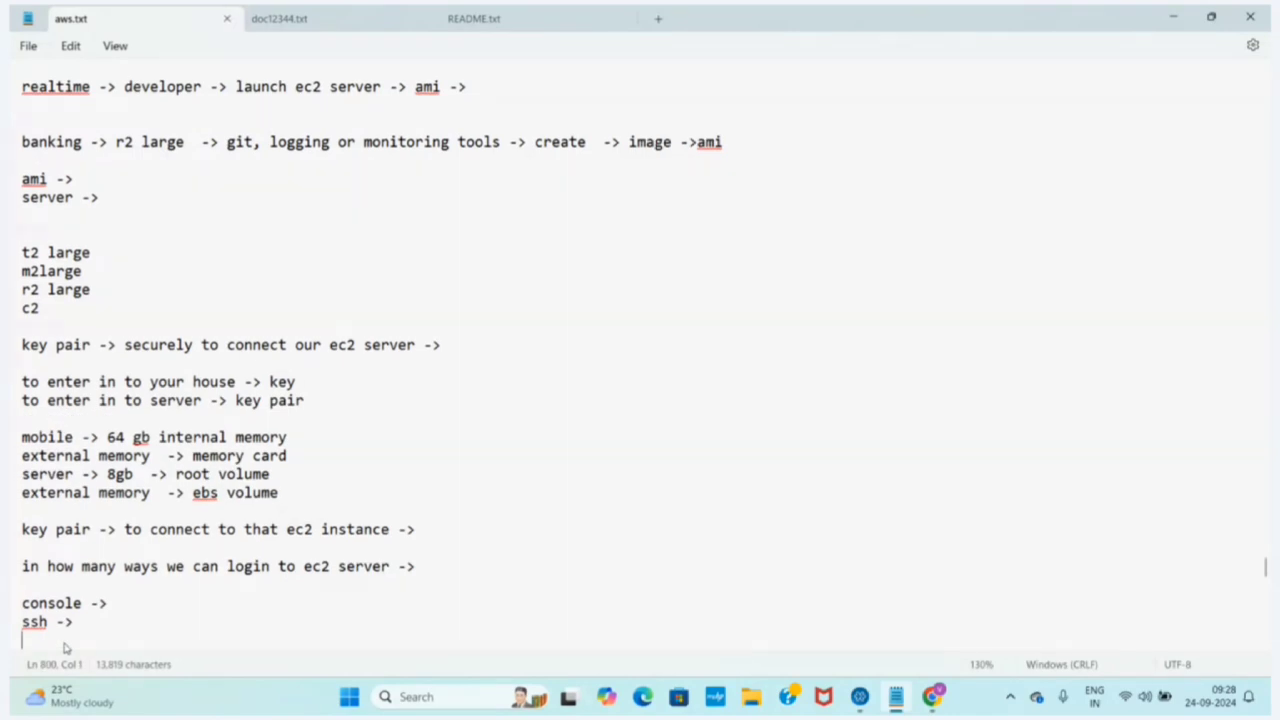
type("putty->")
key("Return")
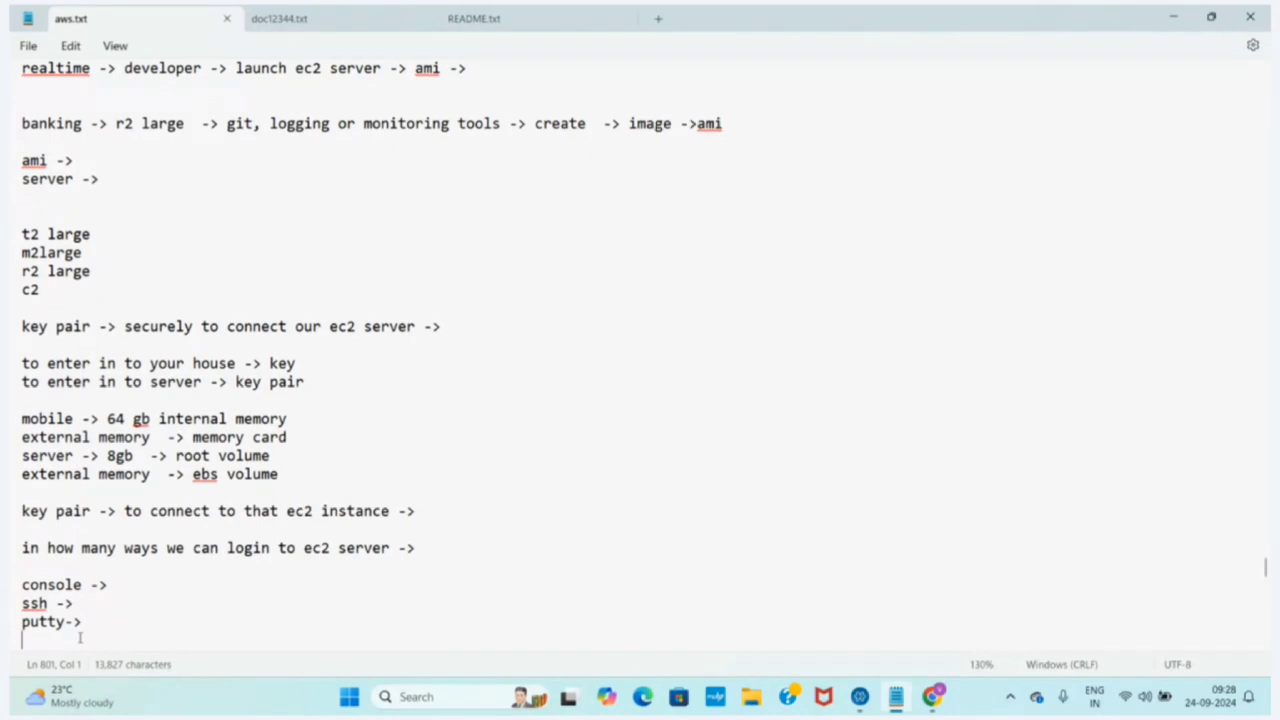
left_click_drag(85, 631, 16, 622)
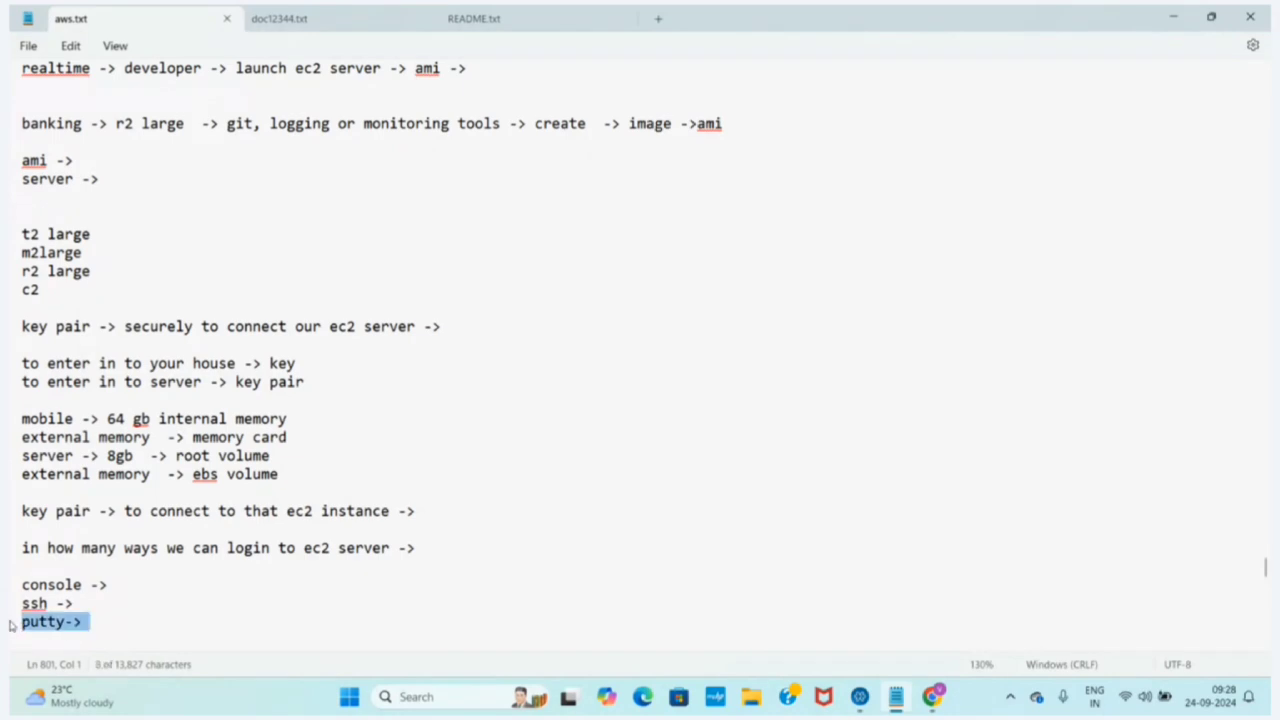
left_click(54, 647)
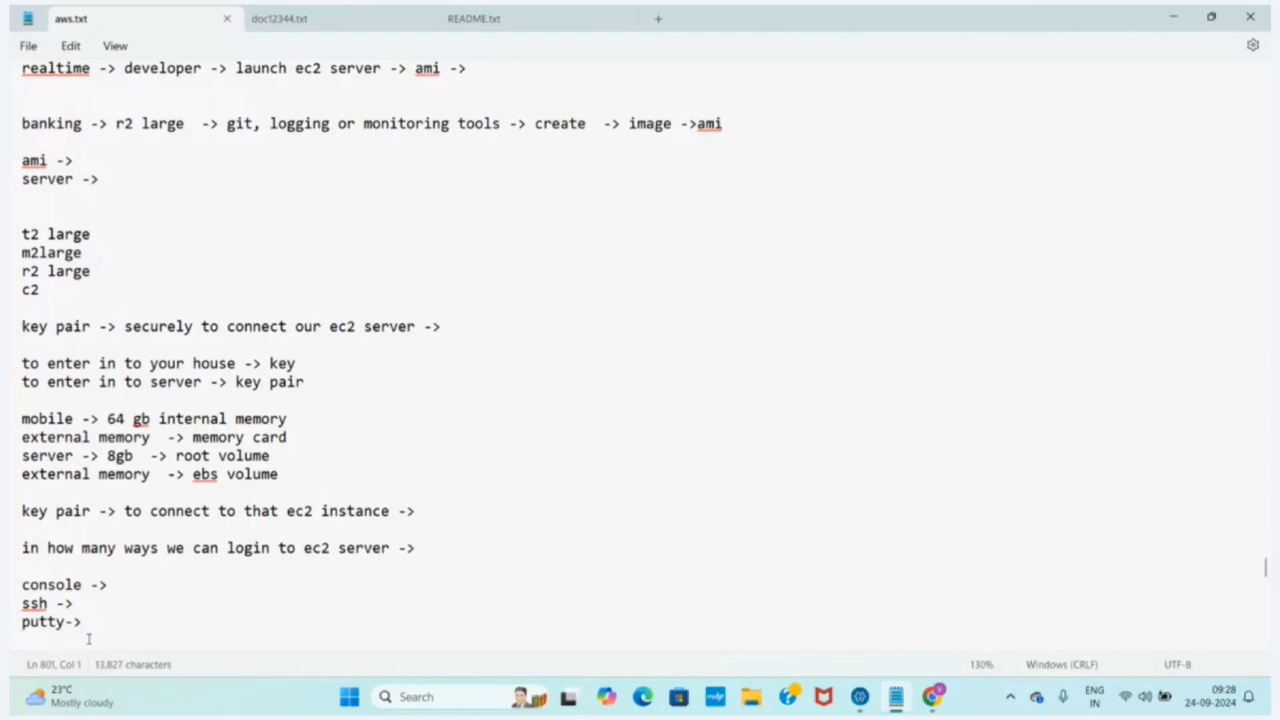
key("Return")
key("Return")
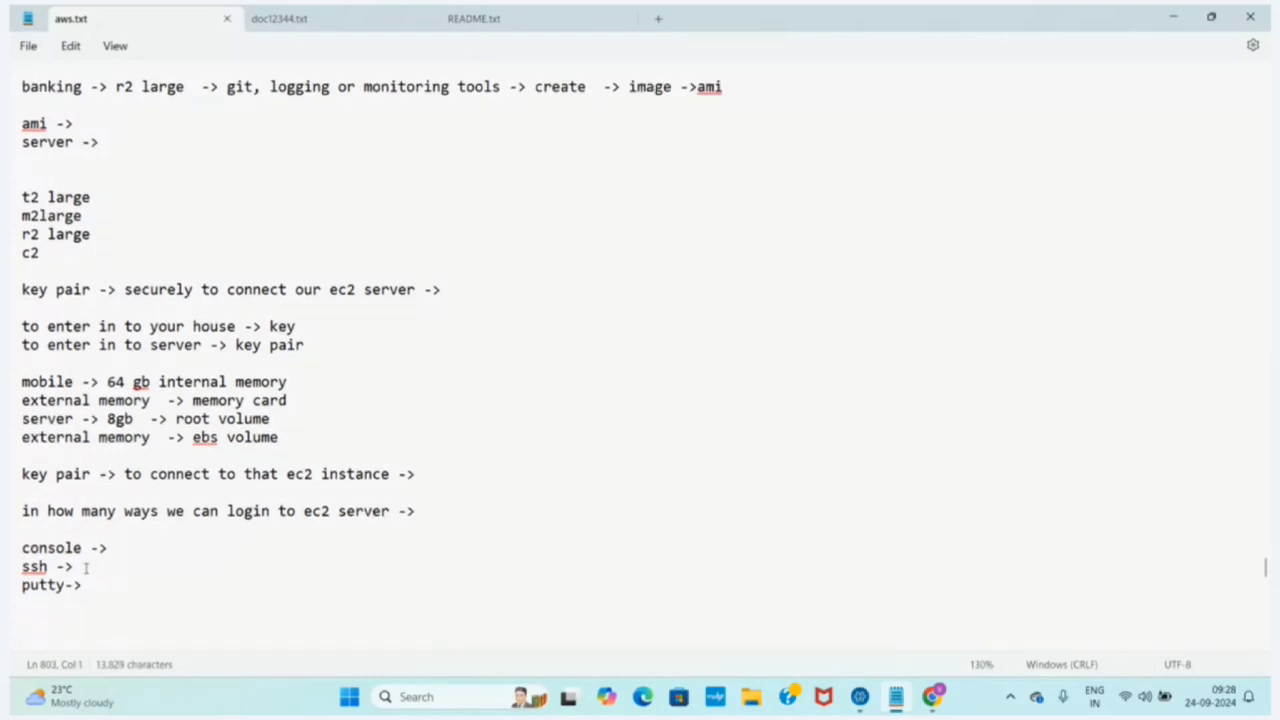
Highlight the ssh and putty entries and place the text cursor at the end of the console line
left_click_drag(86, 567, 10, 572)
left_click_drag(86, 586, 12, 594)
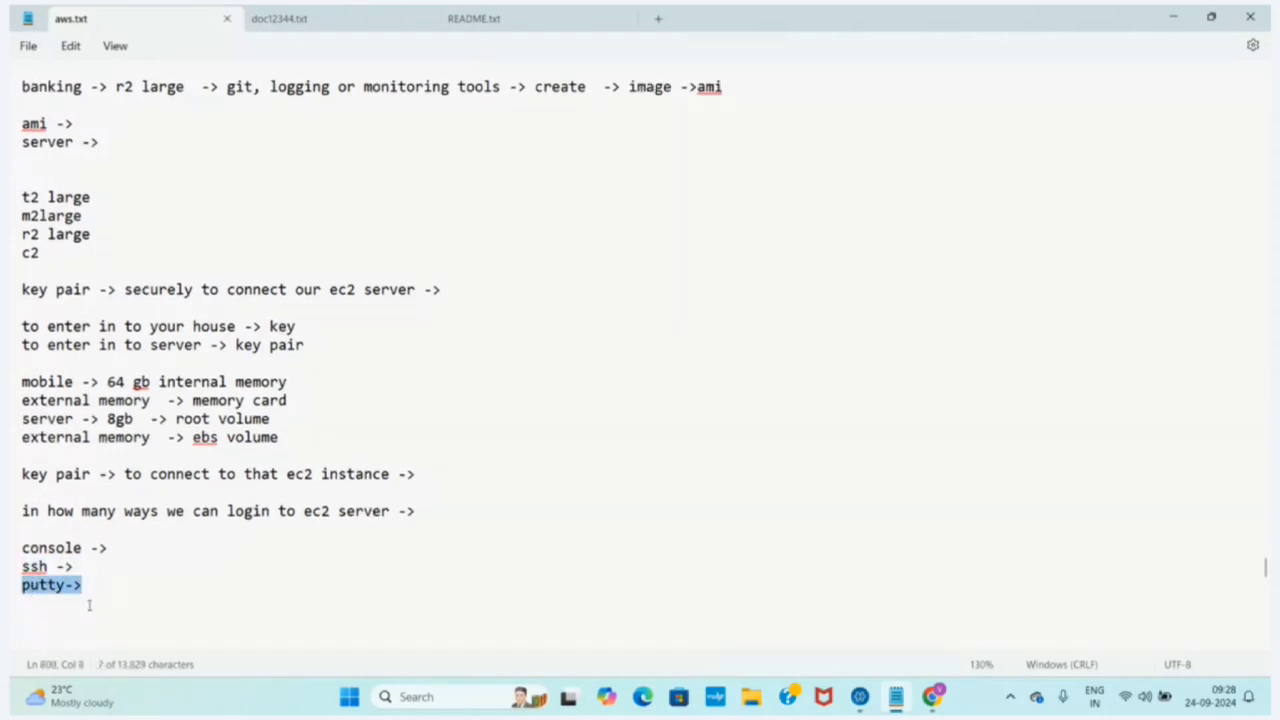
left_click(94, 611)
left_click(118, 552)
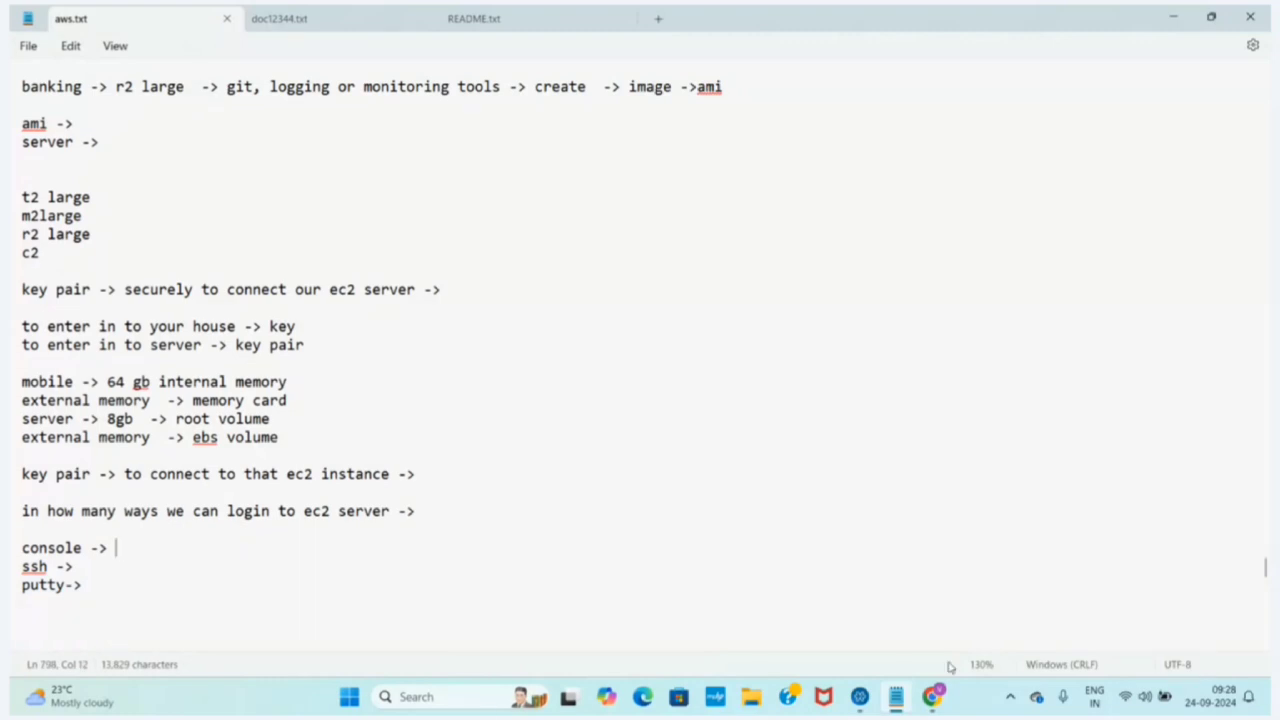
Switch to the AWS console in Chrome and show a refreshed EC2 instance list filtered to Running instances
left_click(934, 697)
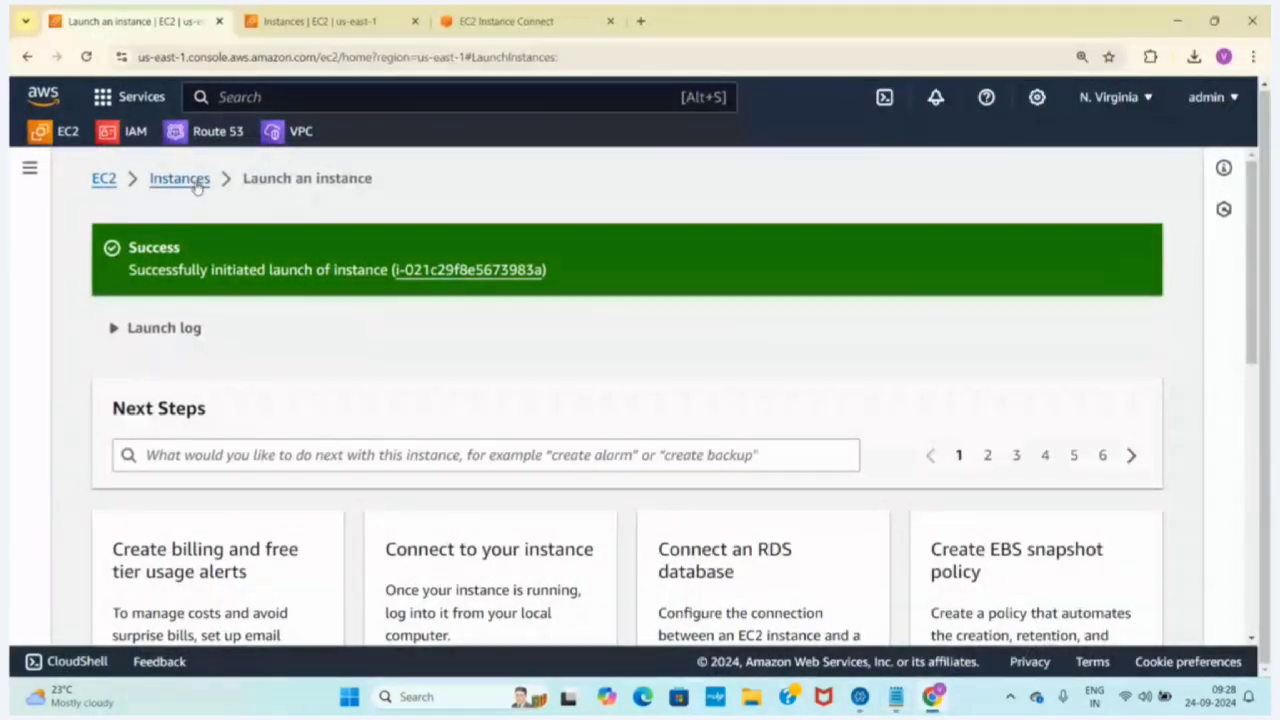
left_click(196, 180)
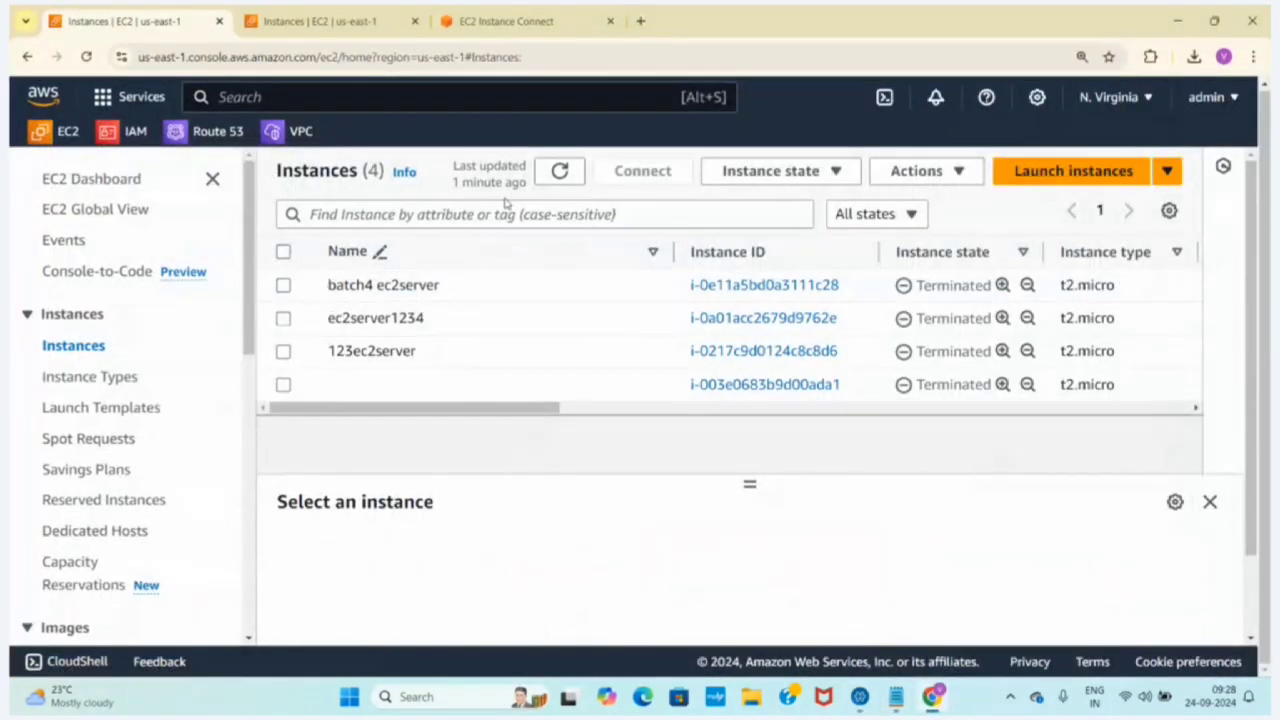
left_click(559, 171)
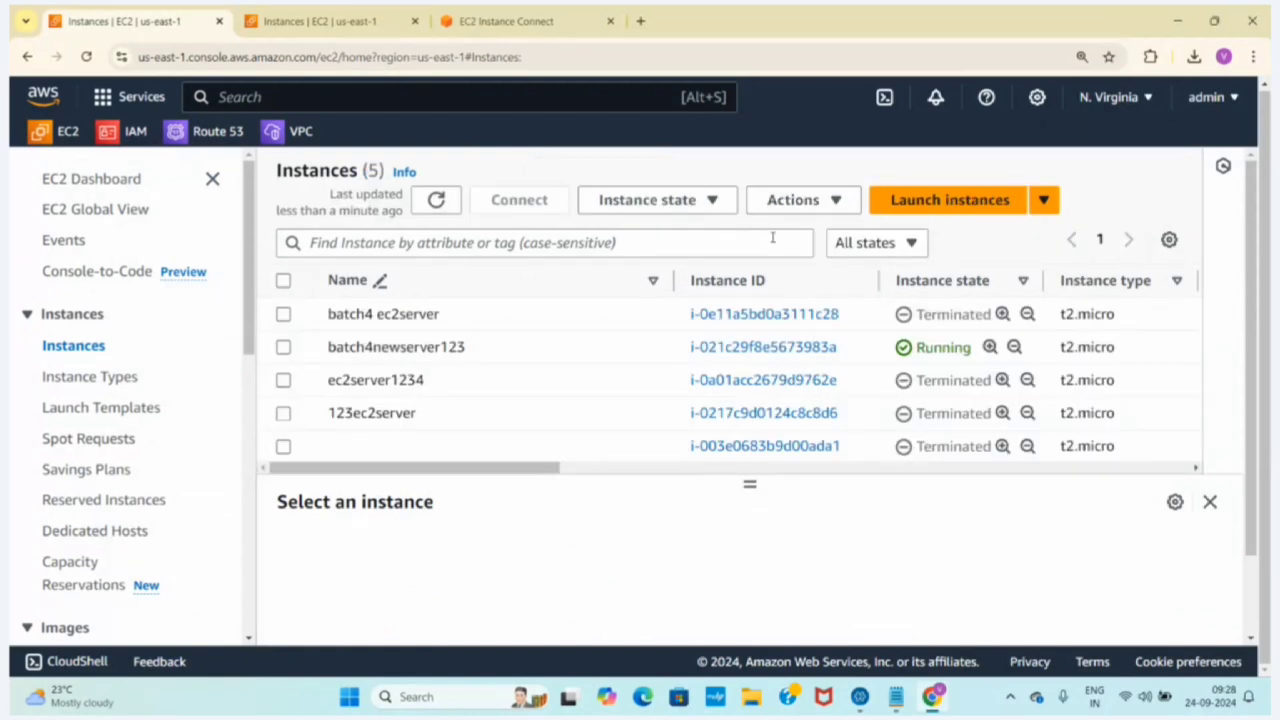
left_click(872, 243)
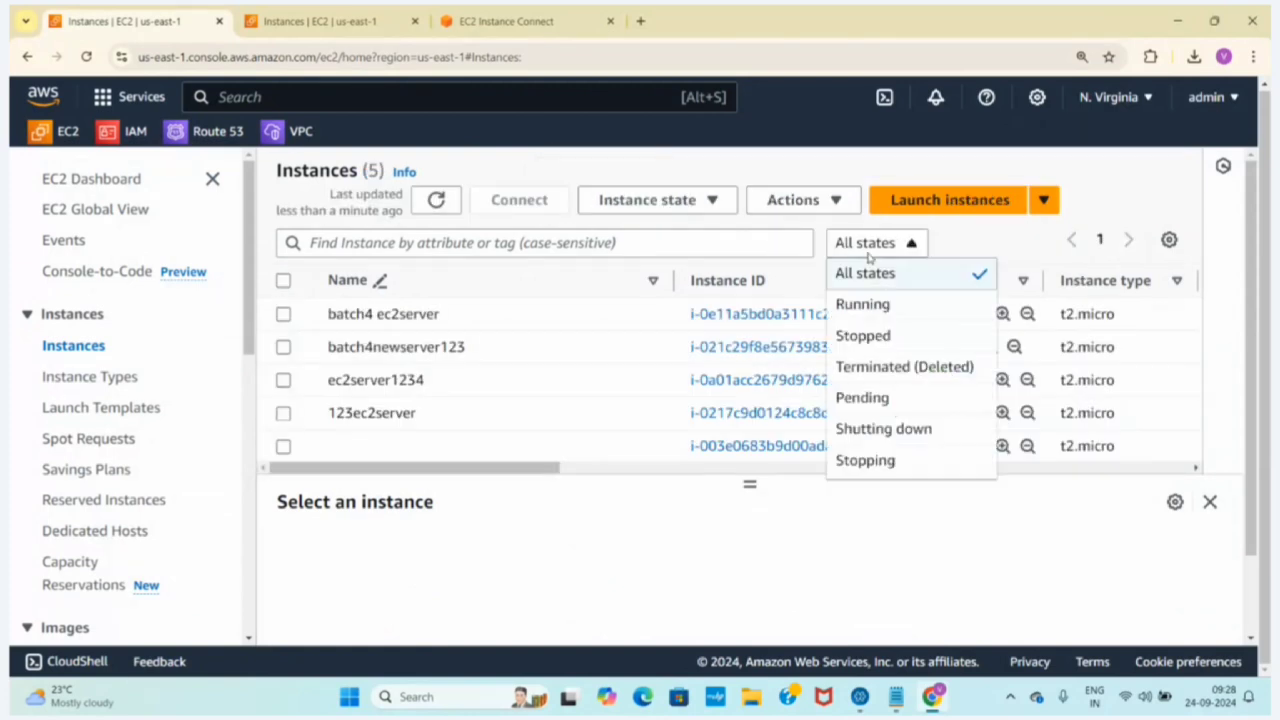
left_click(884, 305)
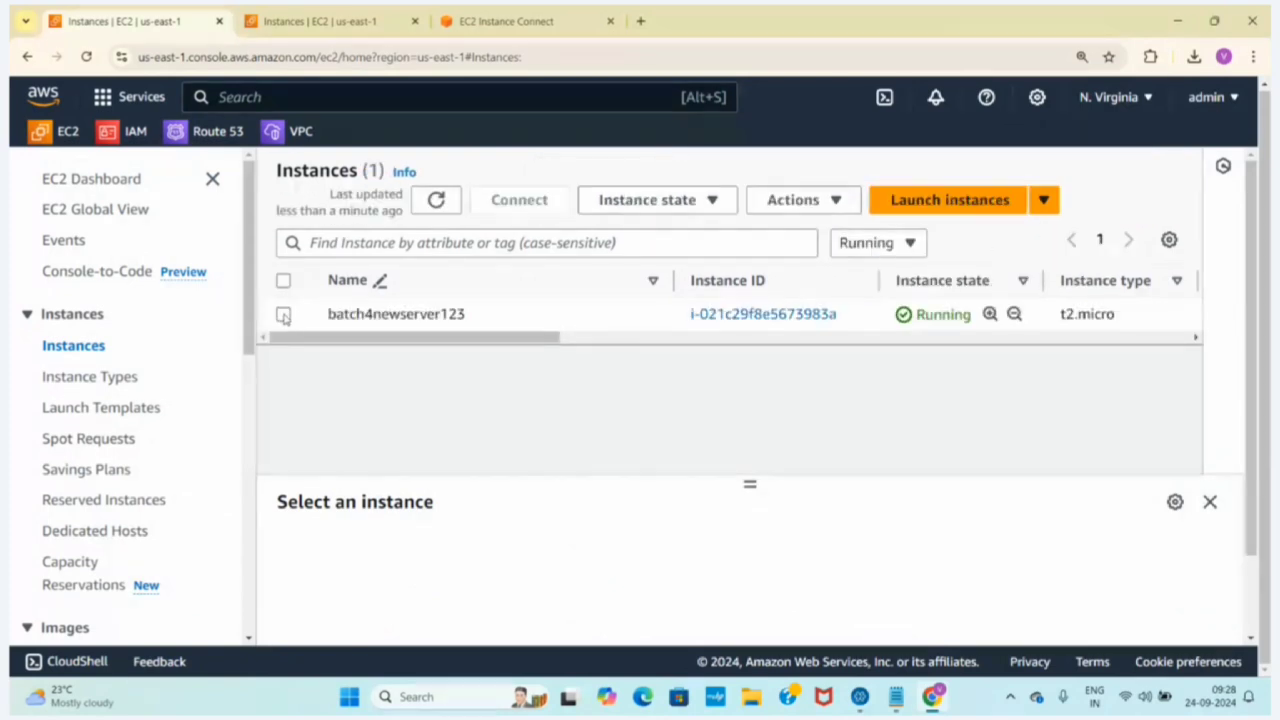
Connect to the batch4newserver123 instance using EC2 Instance Connect with its public IPv4 address and the ec2-user username
left_click(283, 314)
left_click(517, 202)
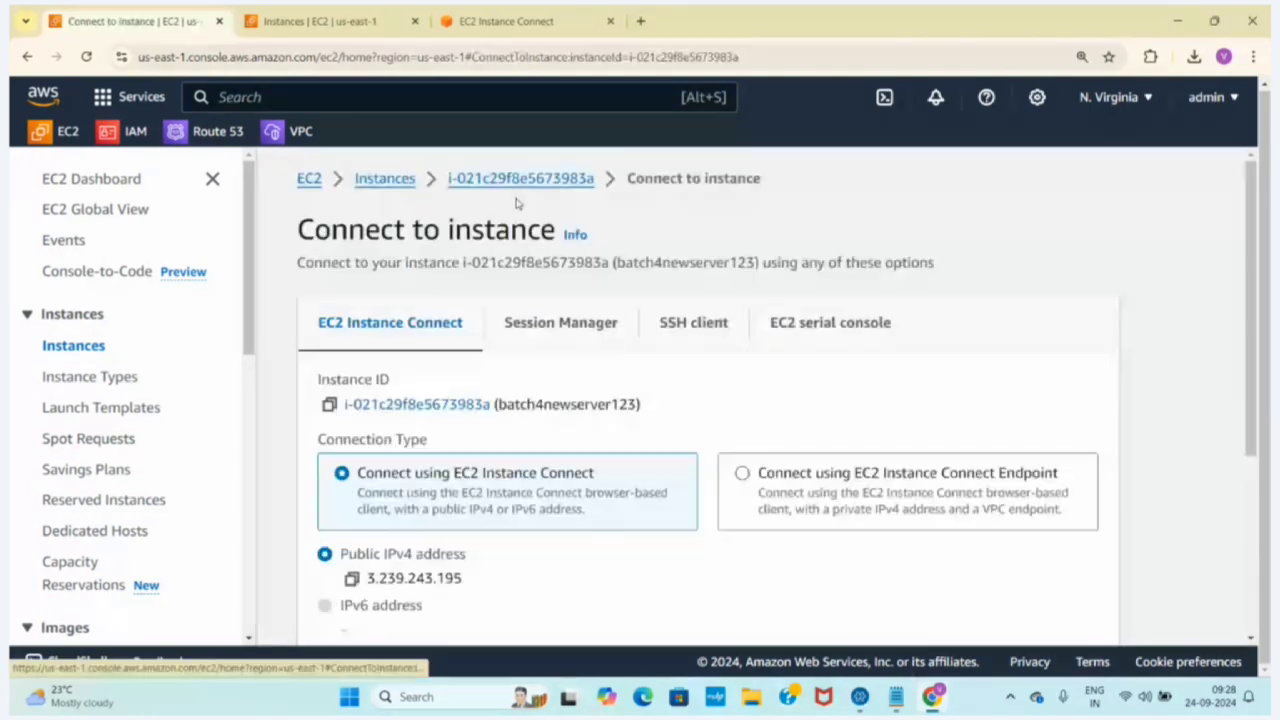
left_click_drag(97, 332, 258, 336)
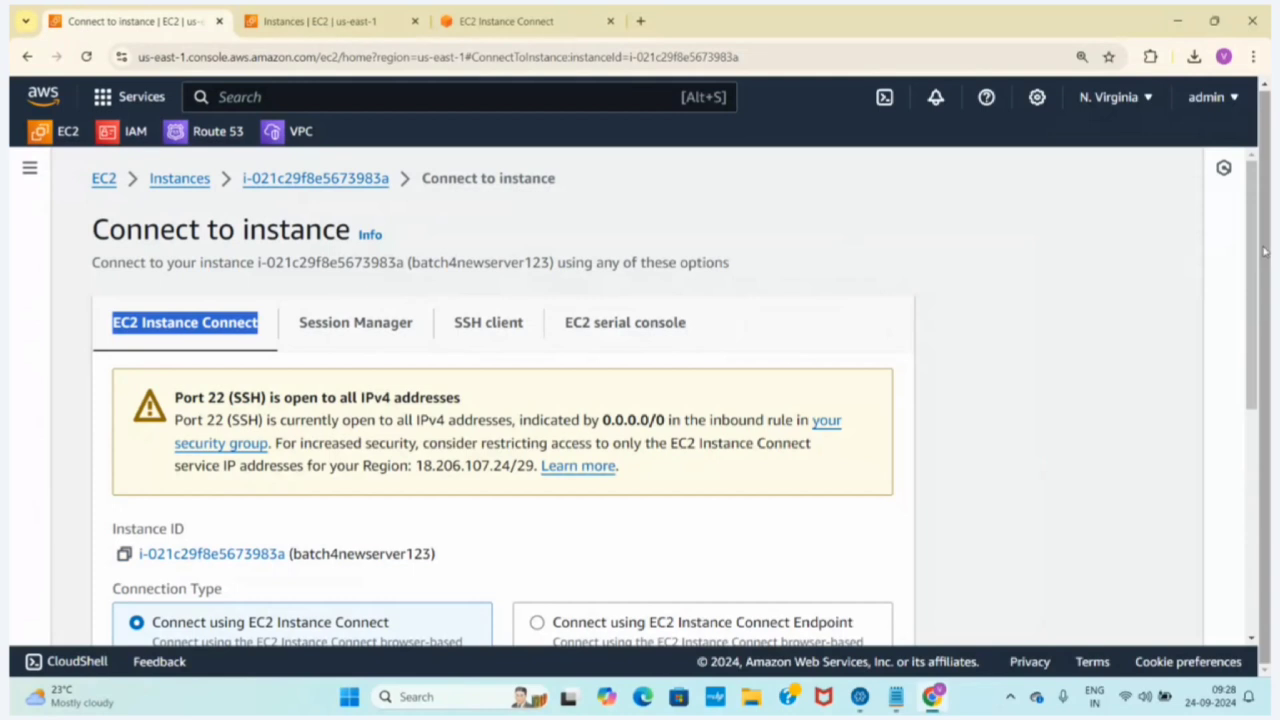
left_click_drag(1262, 252, 1265, 379)
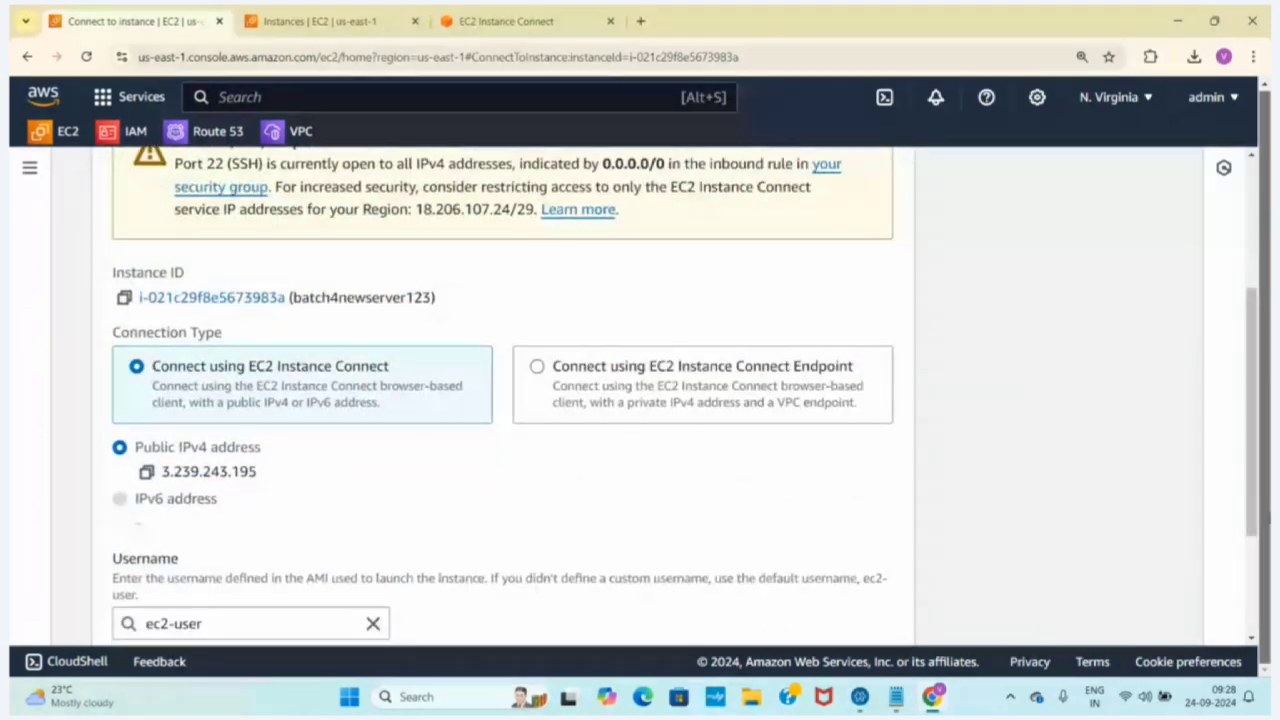
left_click_drag(1254, 450, 1253, 578)
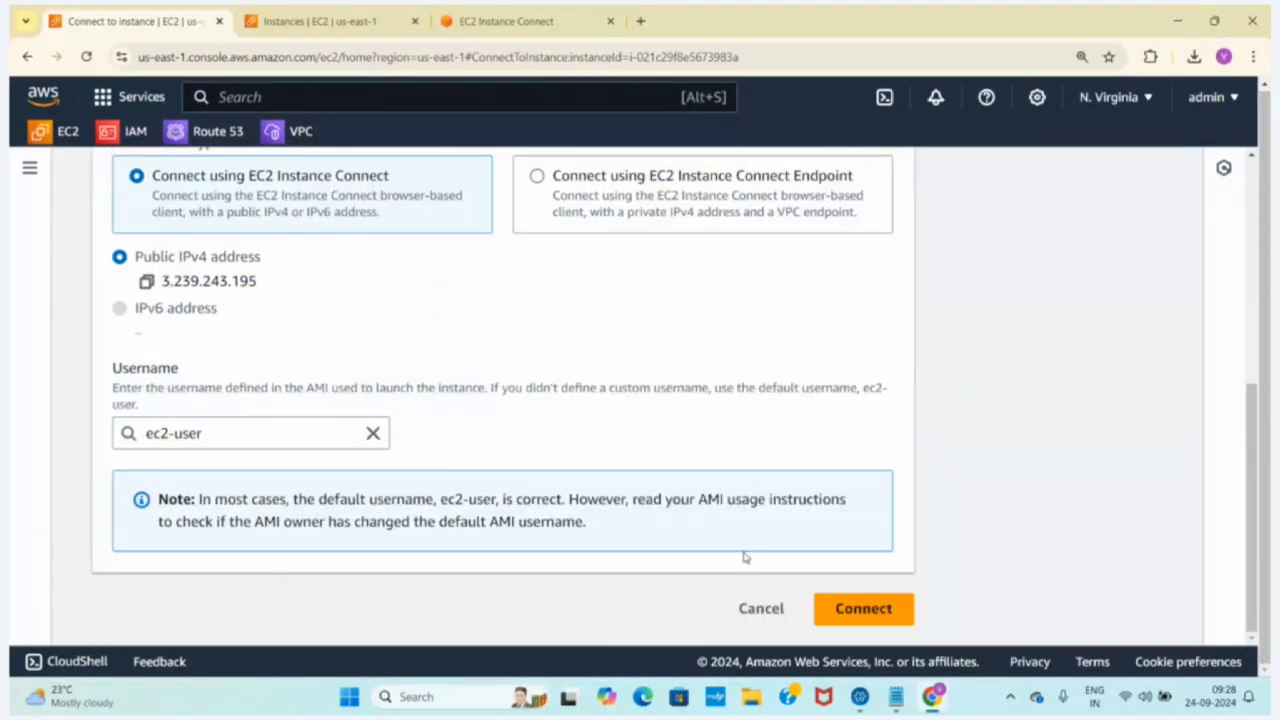
left_click(880, 617)
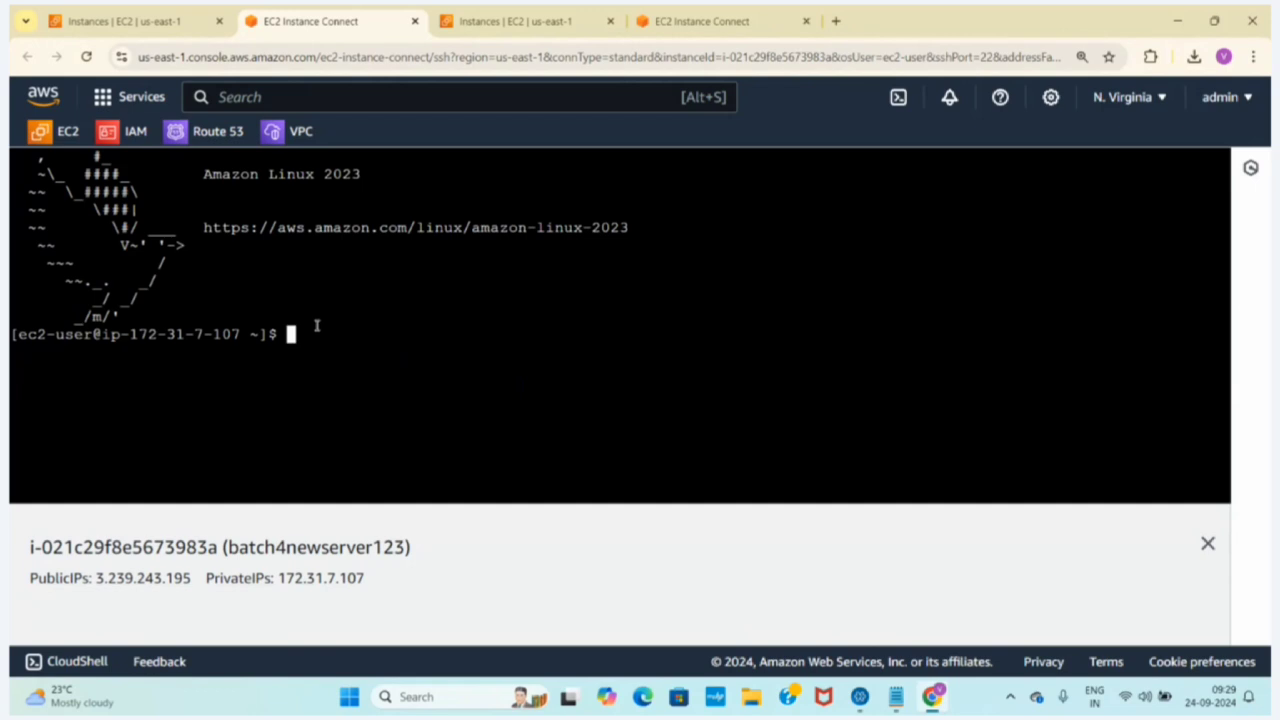
Open a root shell with "sudo -i", keeping the terminal cleared, and list the directory contents with "ls"
type("clear")
key("Return")
type("sudo -i")
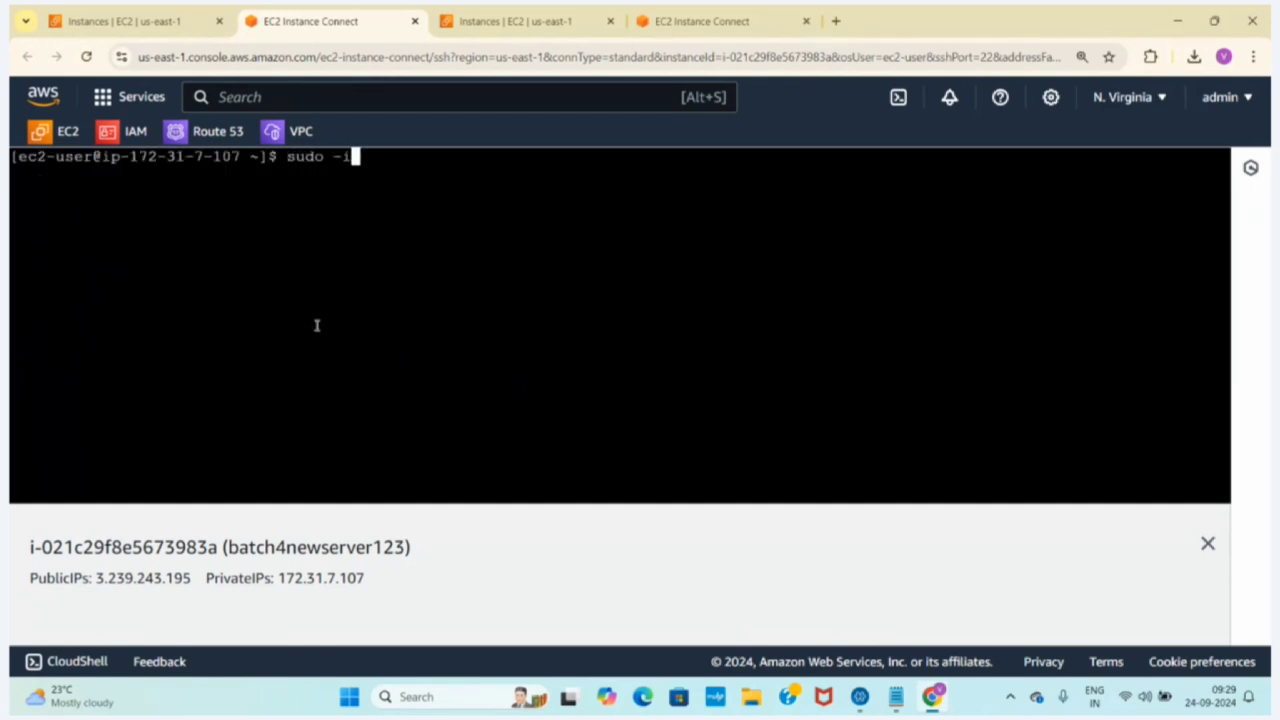
key("Return")
type("clear")
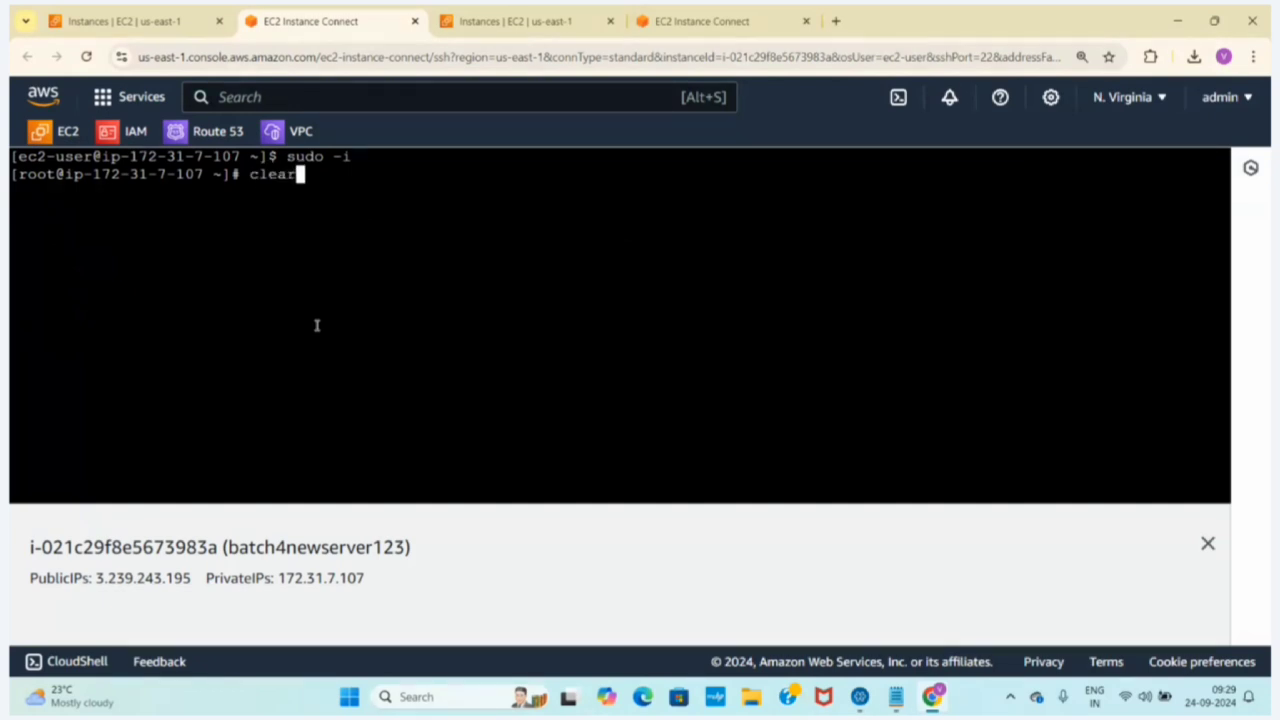
key("Return")
type("ls")
key("Return")
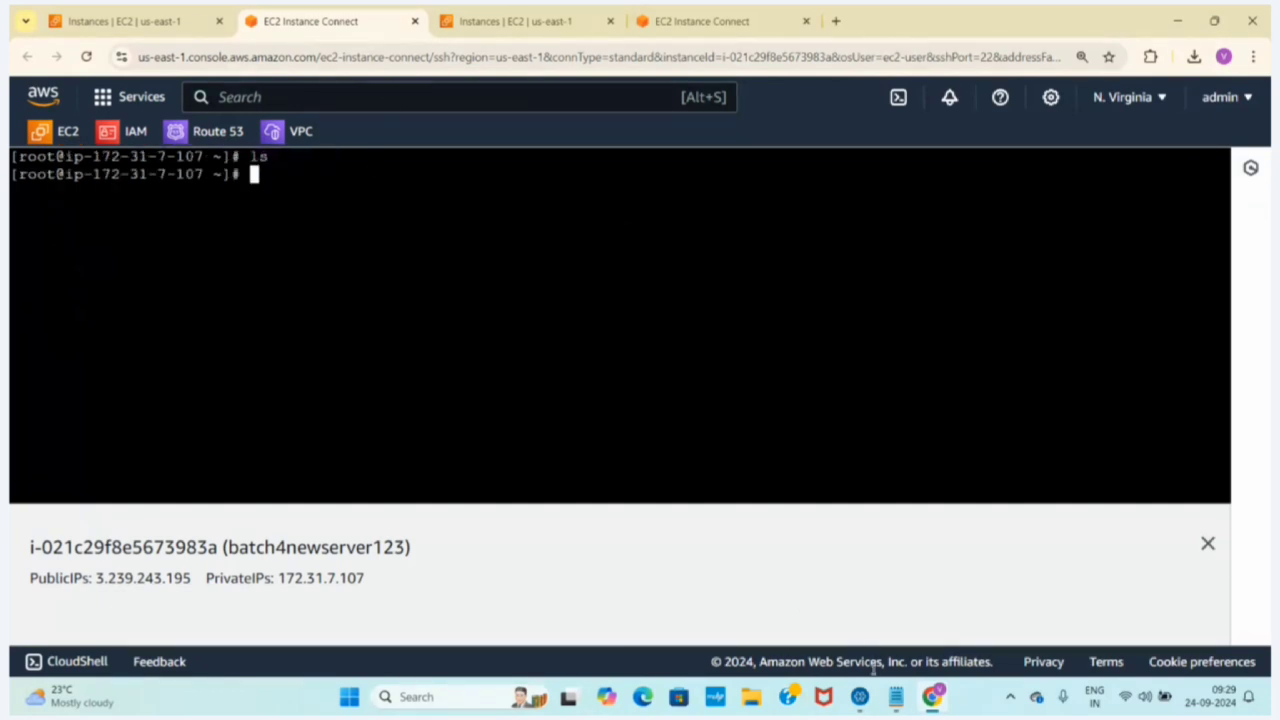
Switch to the aws.txt notes in Notepad and mark the console login method as "done"
left_click(896, 696)
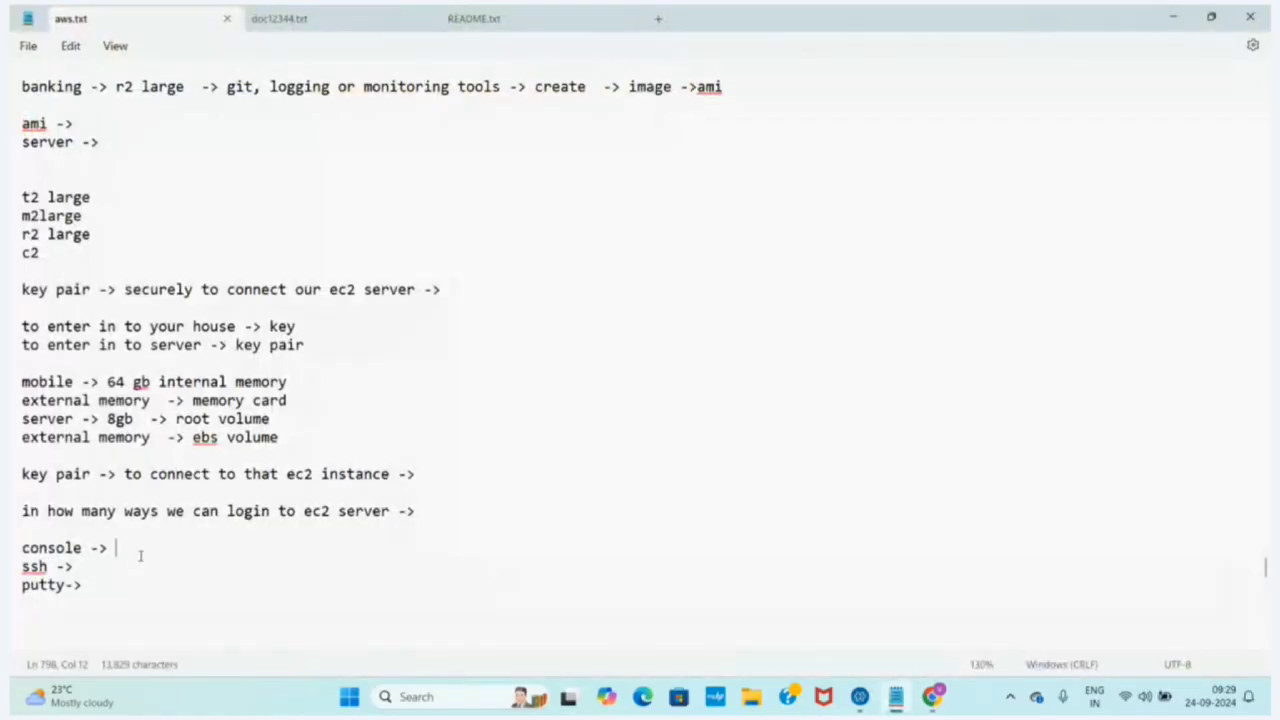
type("done")
Switch to Chrome, close the batch4newserver123 terminal tab, and filter the refreshed instance list to Running instances
left_click(932, 696)
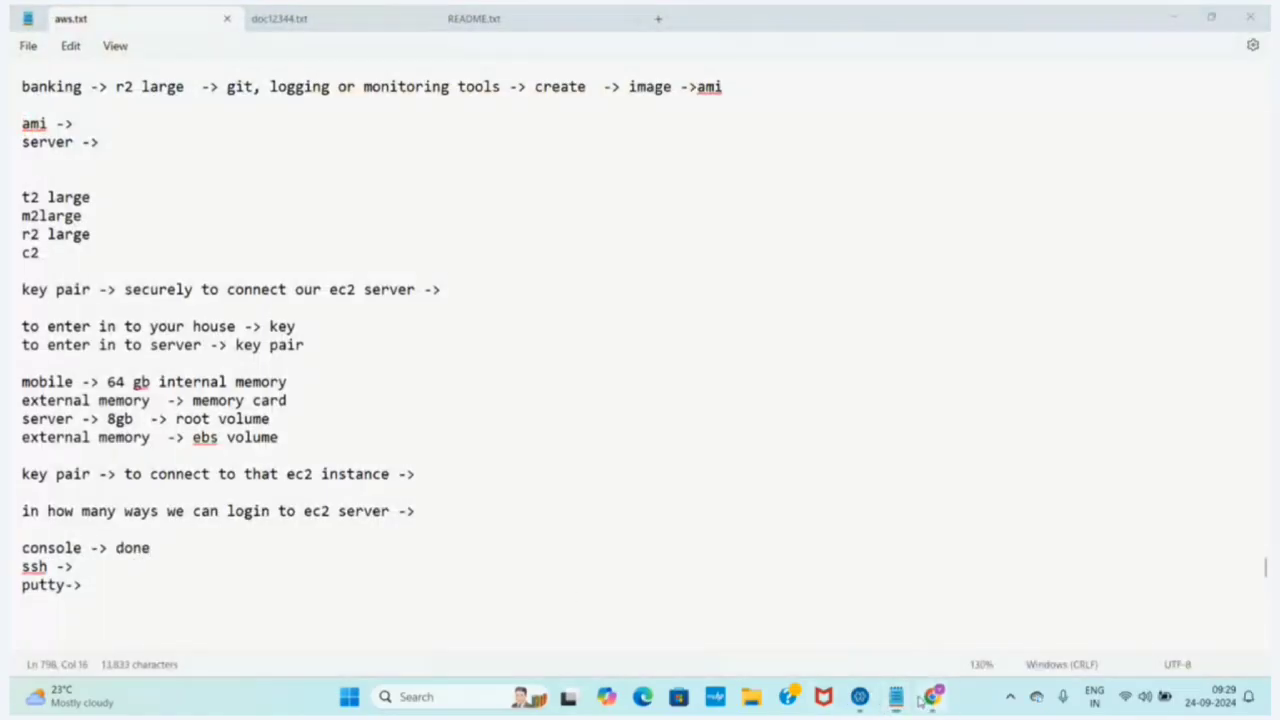
left_click(415, 21)
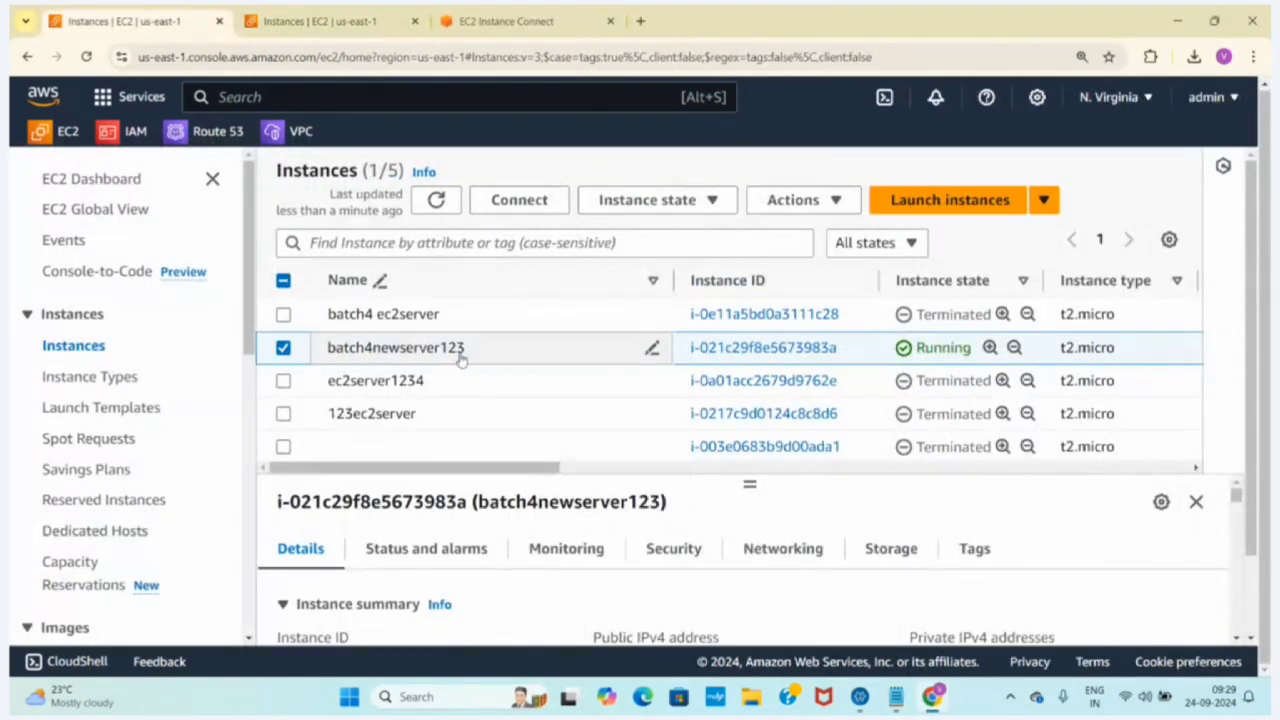
left_click(436, 200)
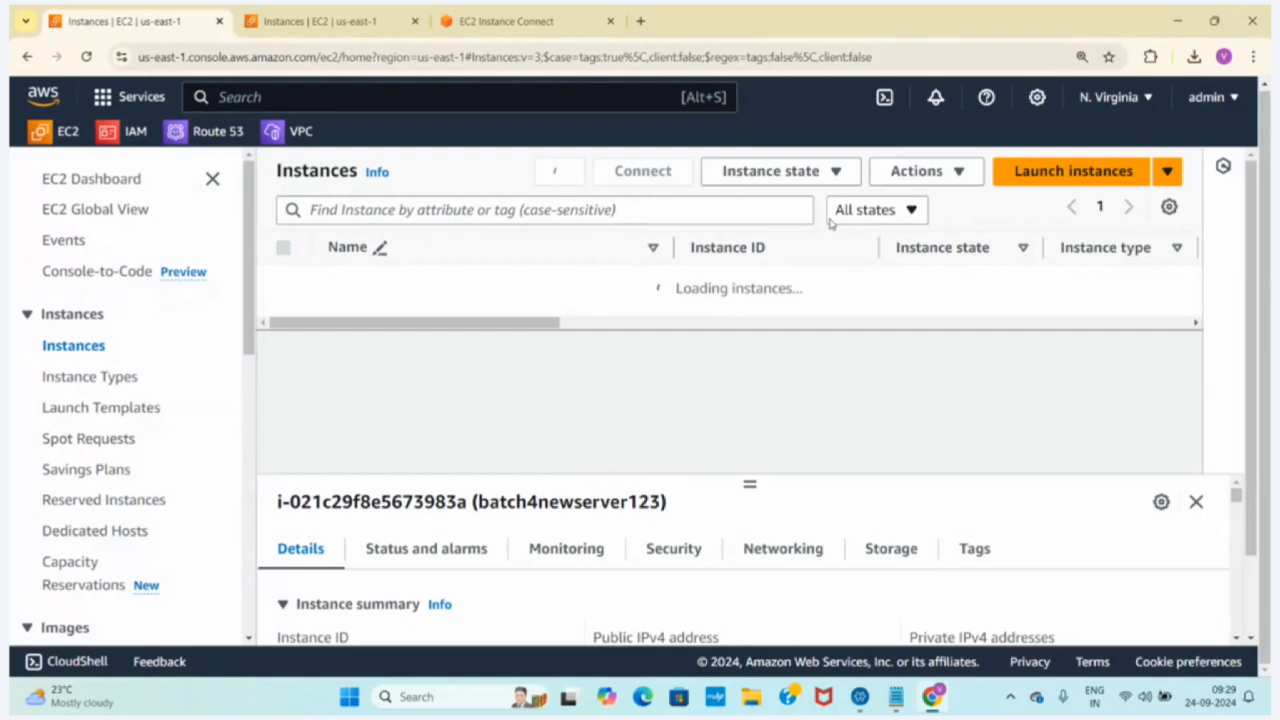
left_click(866, 210)
left_click(866, 273)
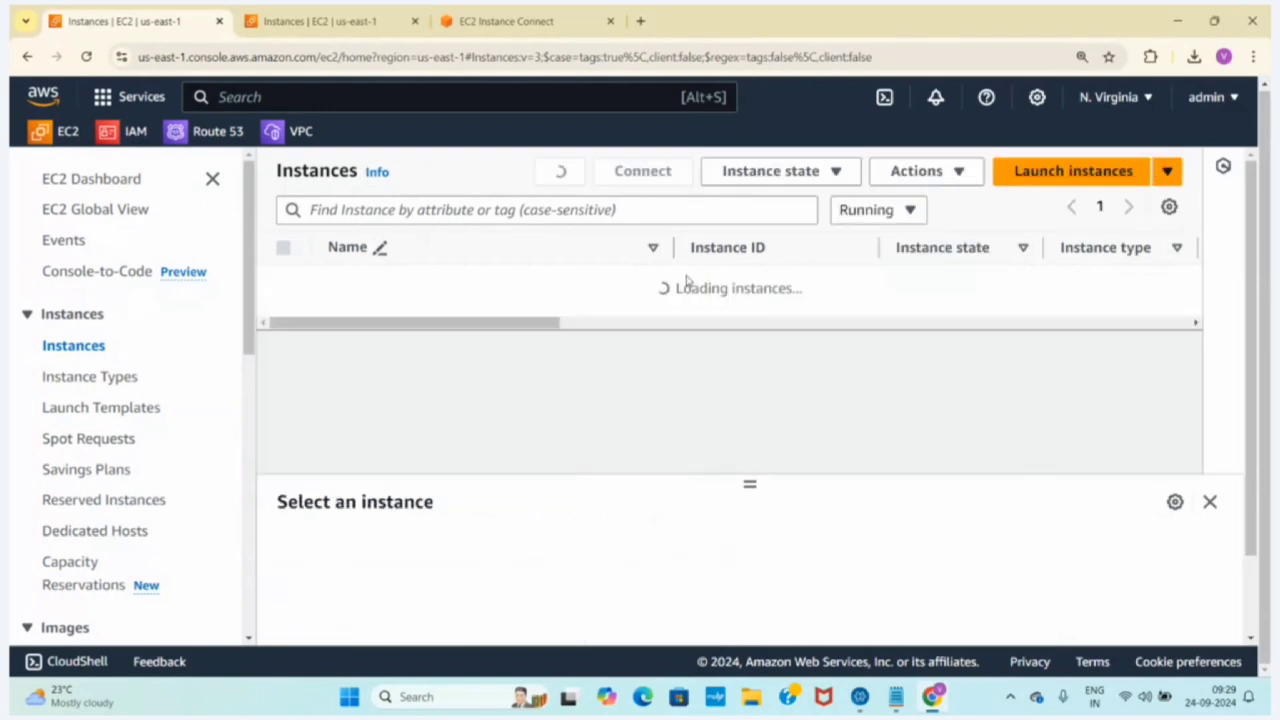
Close the duplicate browser tab with the outdated instance list and return to the filtered EC2 Instances page
left_click(505, 21)
left_click(380, 20)
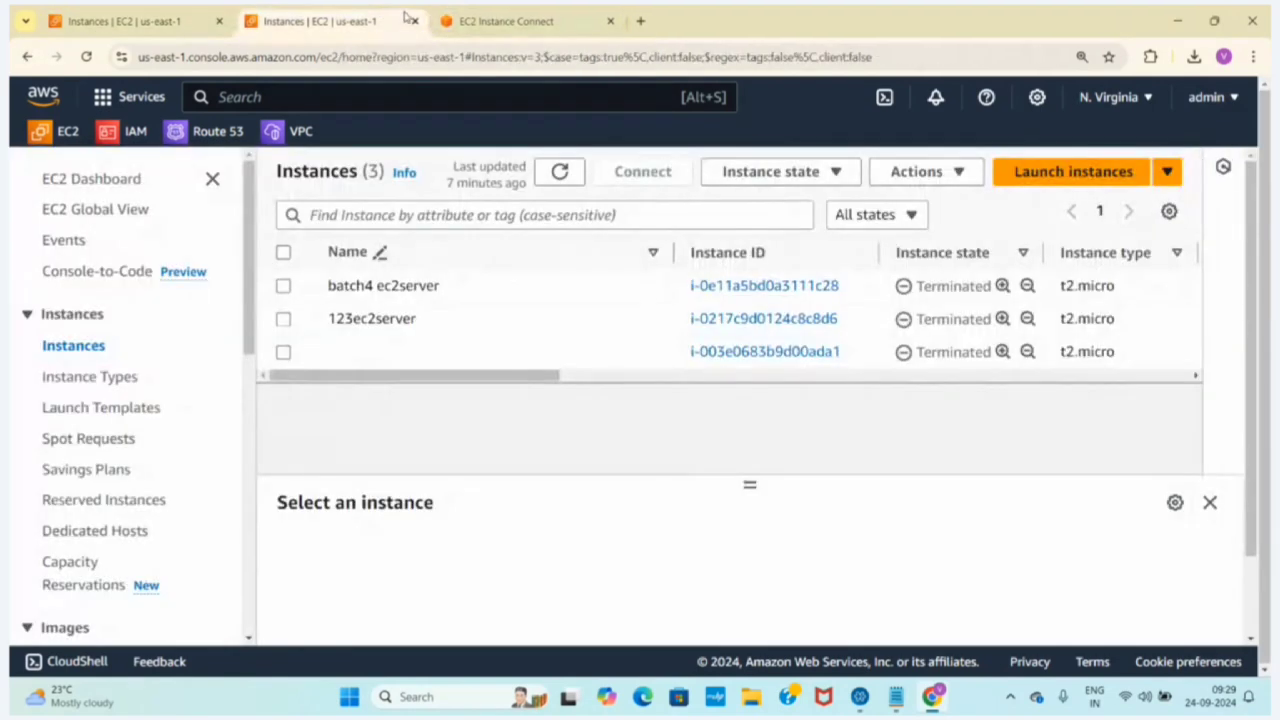
left_click(414, 21)
left_click(130, 21)
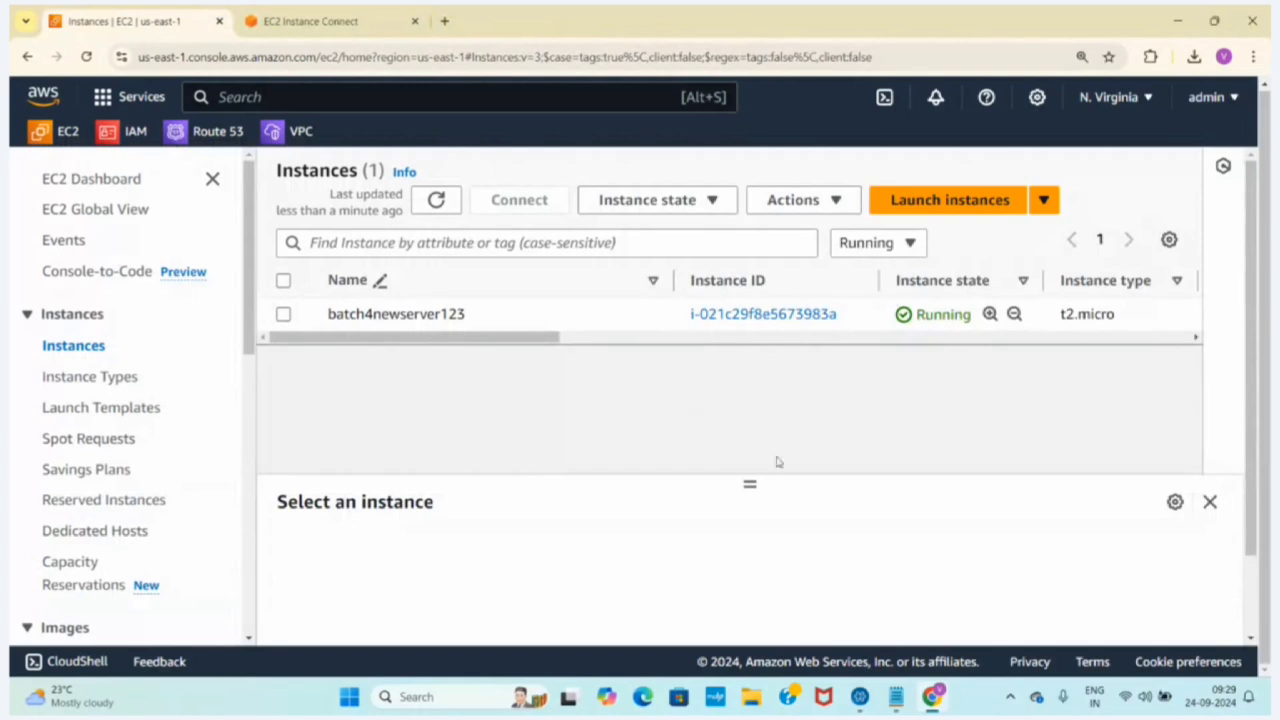
Place the cursor on the ssh line of the Notepad notes, and open the SSH client connection instructions for batch4newserver123 in Chrome
left_click(896, 697)
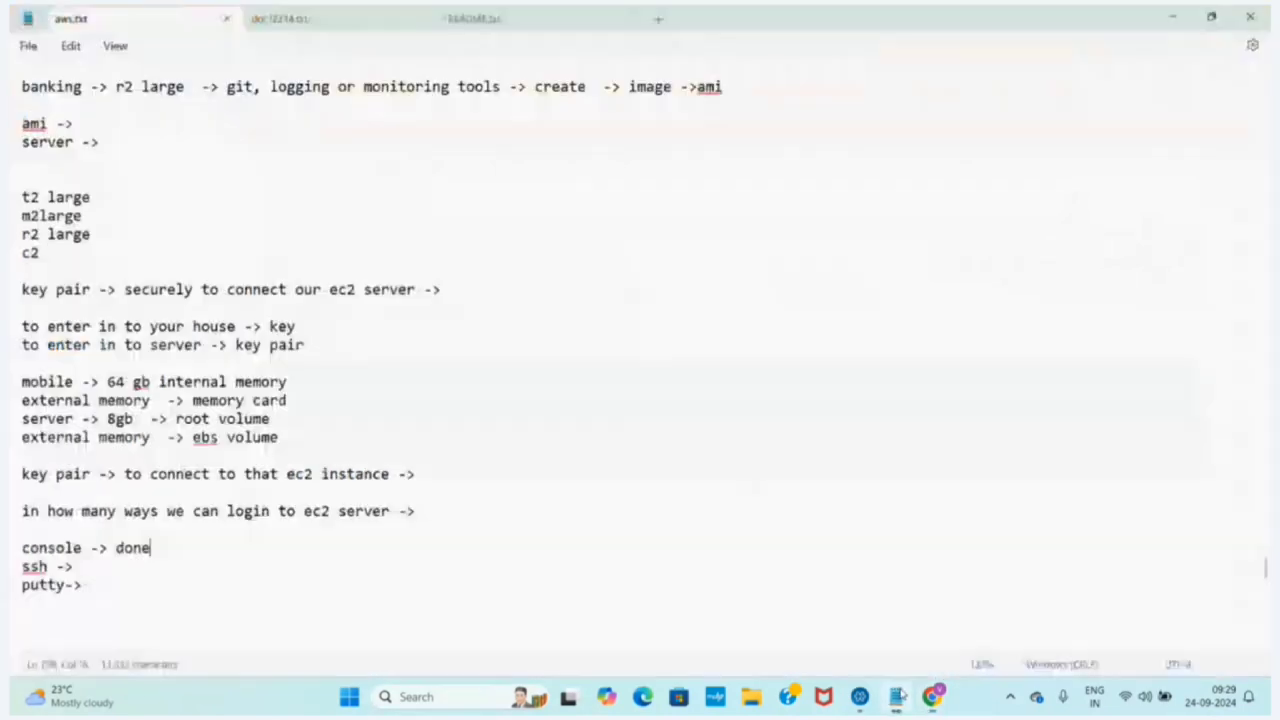
left_click(83, 566)
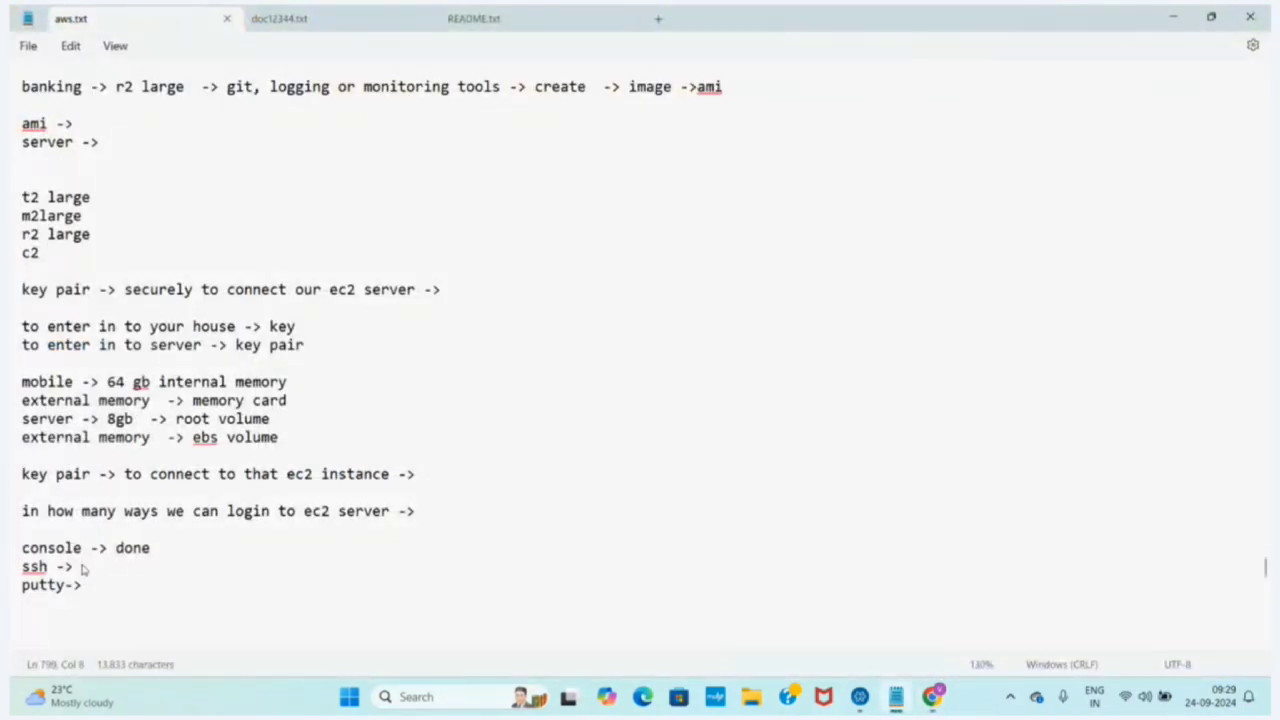
left_click(931, 697)
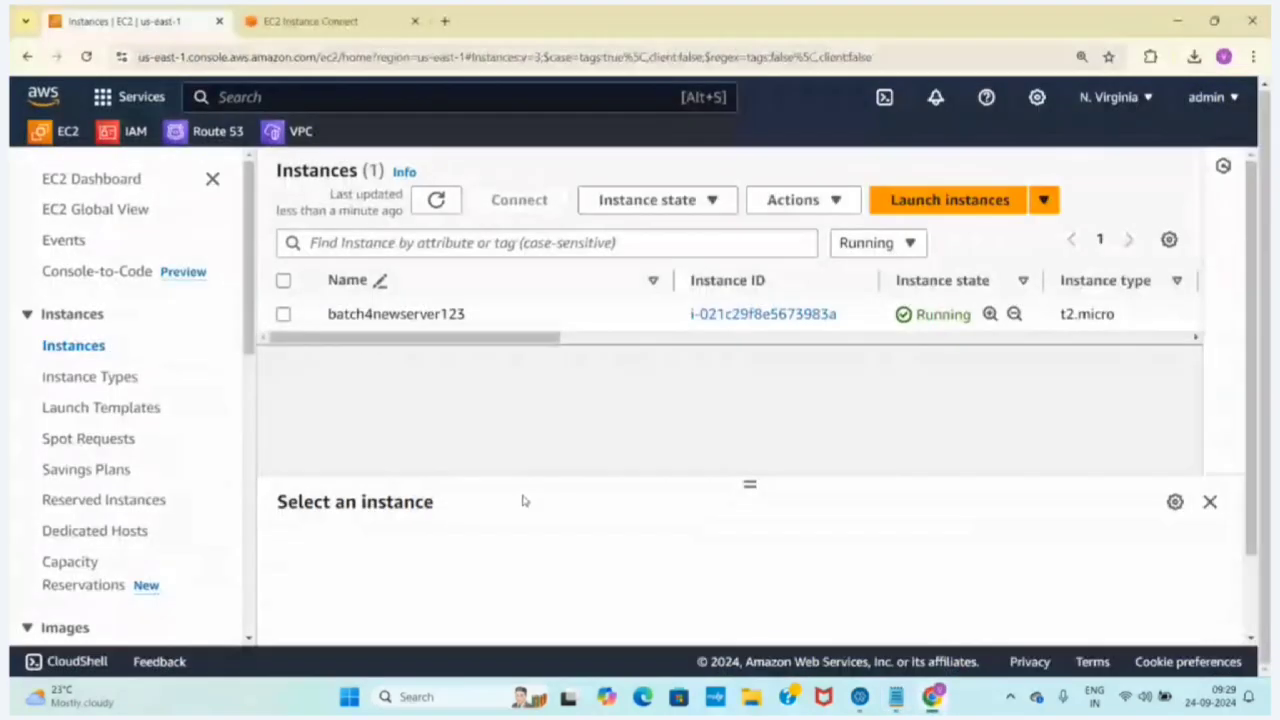
left_click(284, 314)
left_click(521, 200)
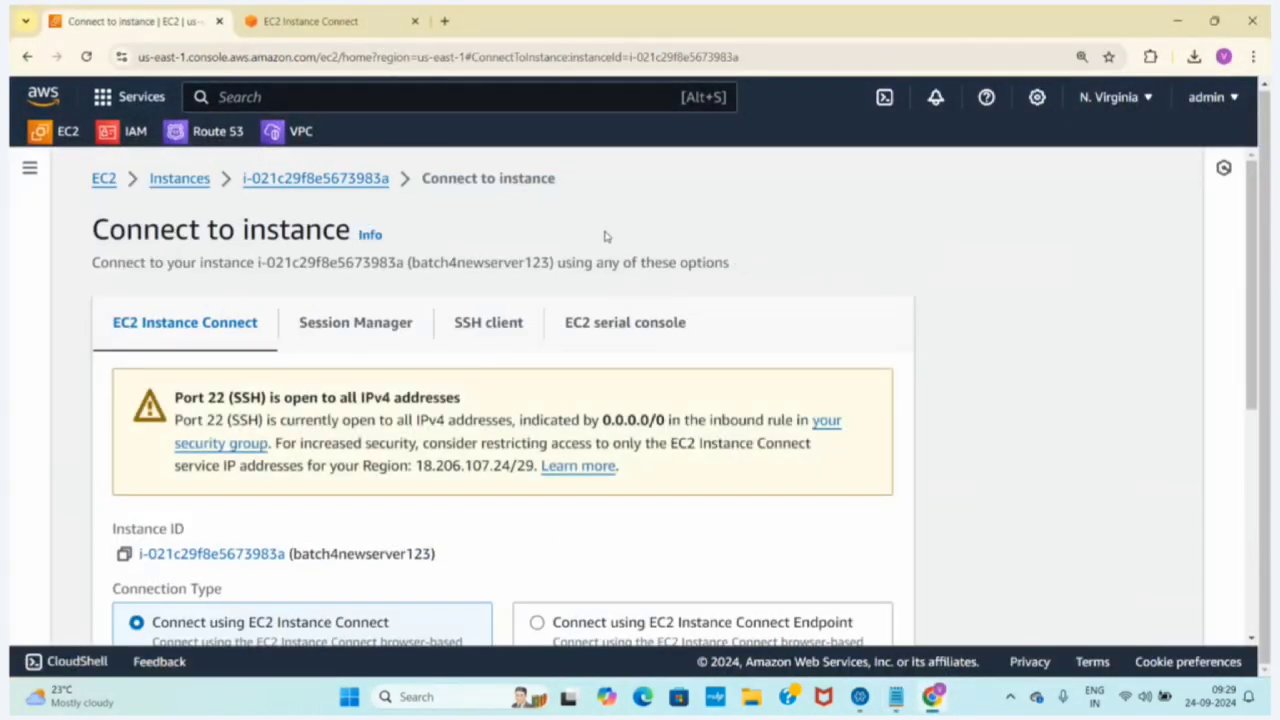
left_click(479, 332)
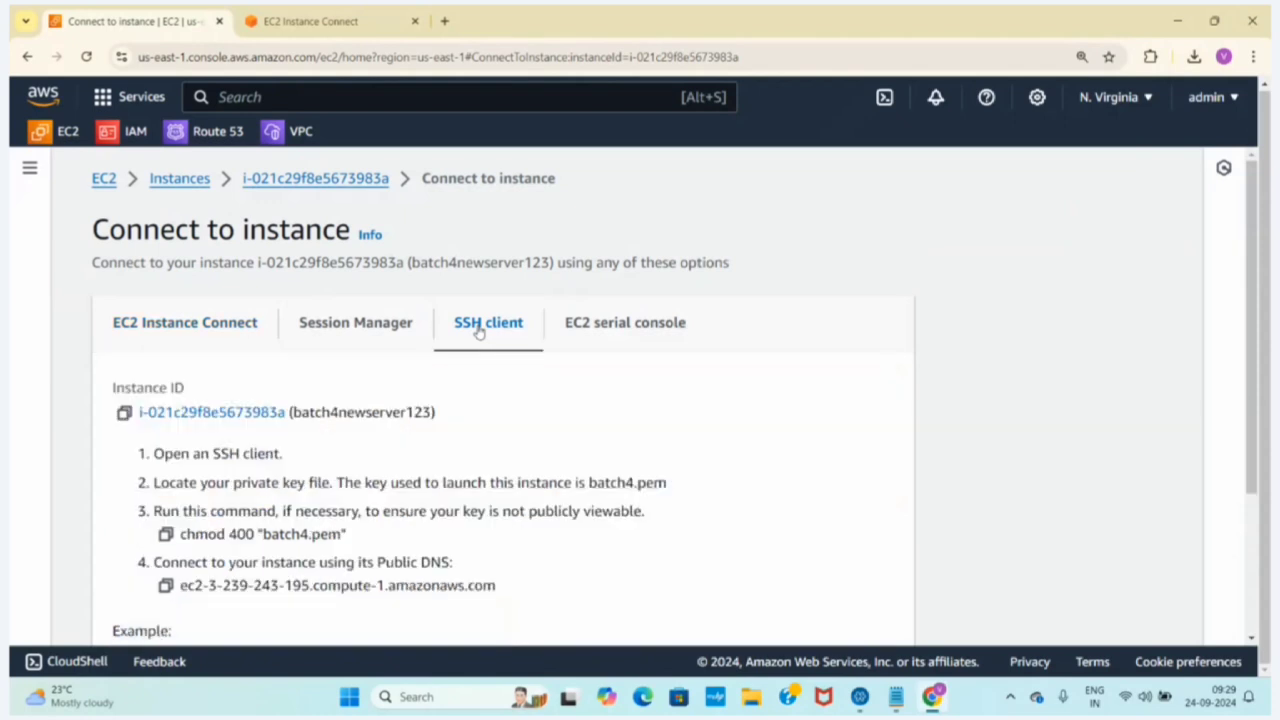
Copy the example SSH command for batch4newserver123 and paste it after "ssh ->" in the aws.txt notes in Notepad
scroll(1258, 205, "down", 3)
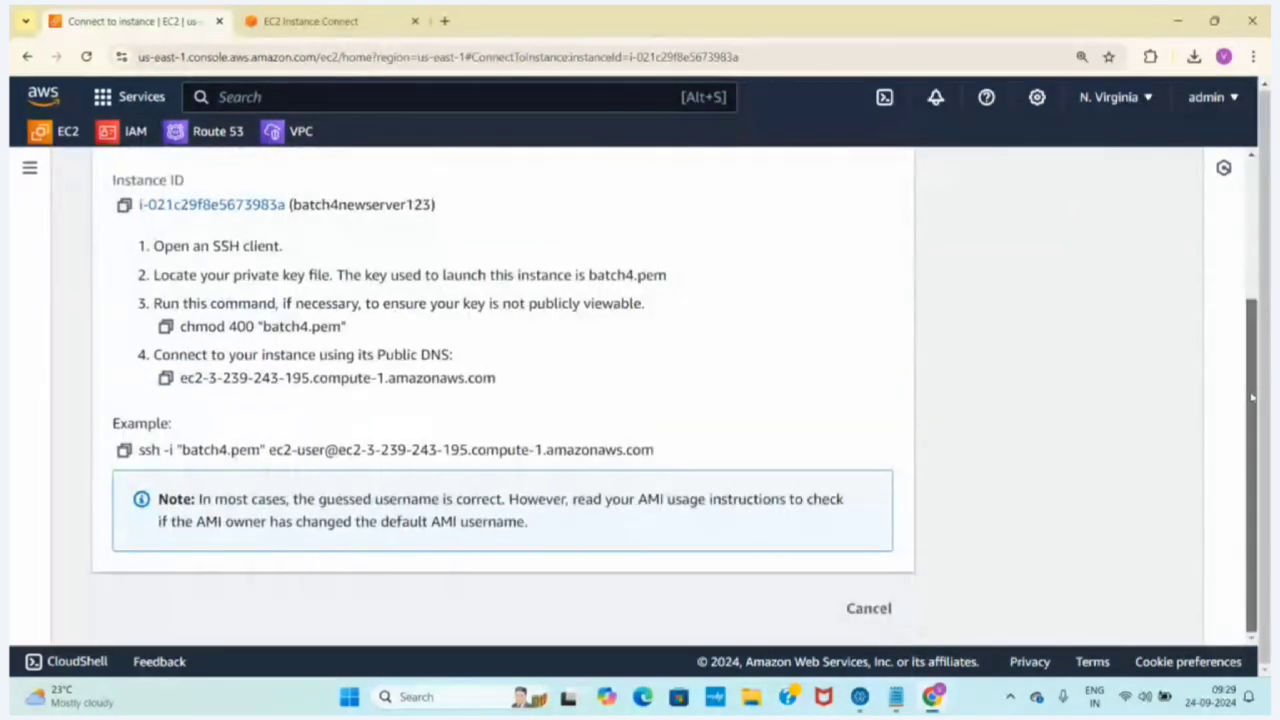
left_click(124, 450)
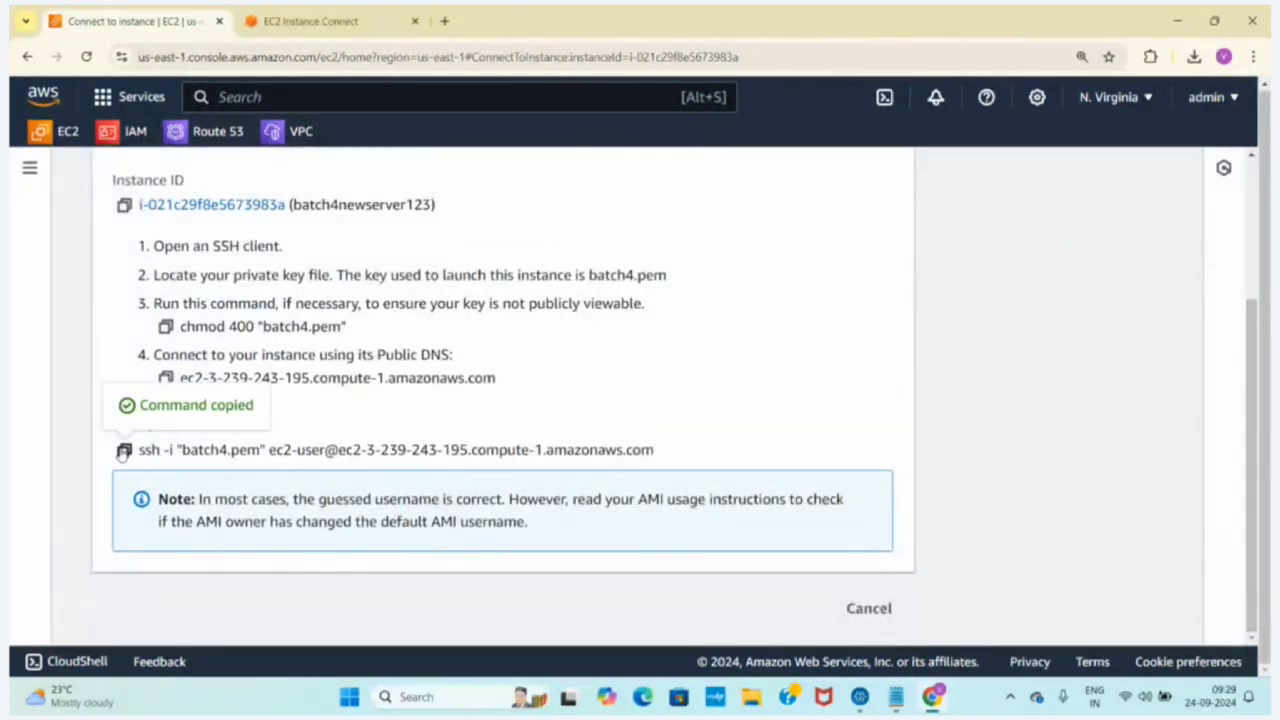
left_click(895, 697)
key("ctrl+v")
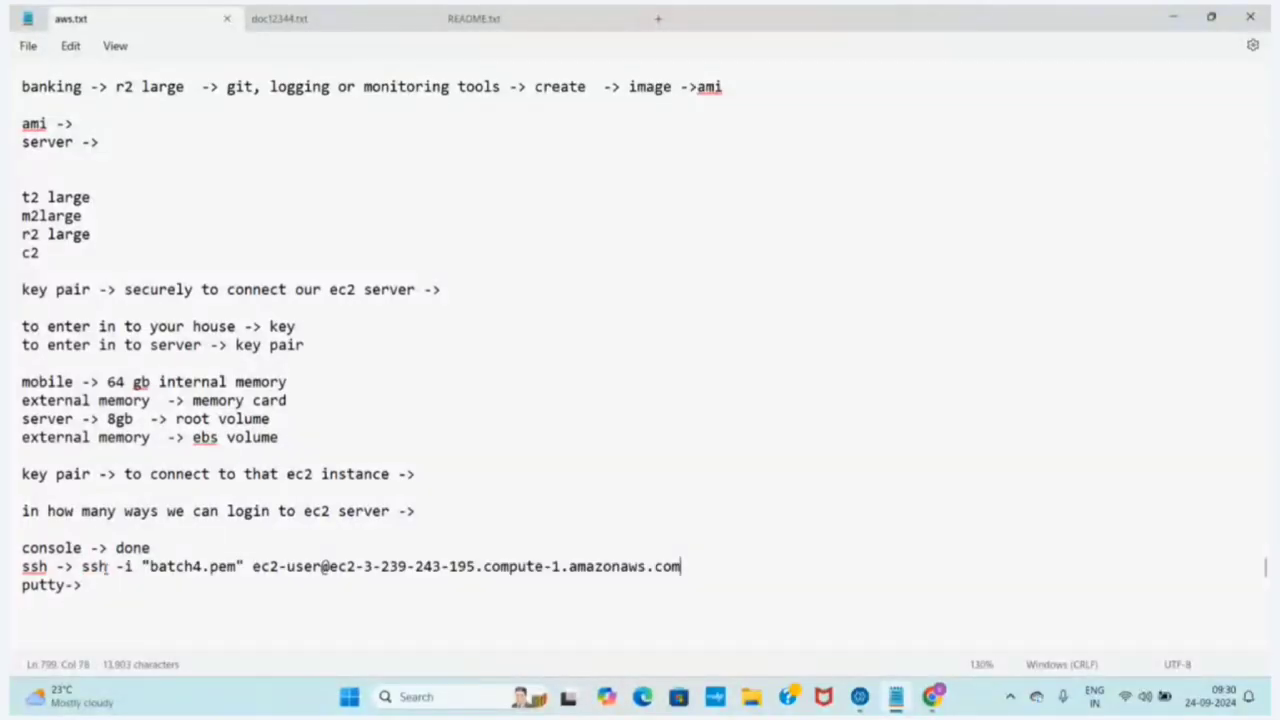
Examine the parts of the pasted SSH command: the ssh -i option, the key file, the login user and the public DNS
left_click_drag(87, 567, 142, 567)
left_click(240, 568)
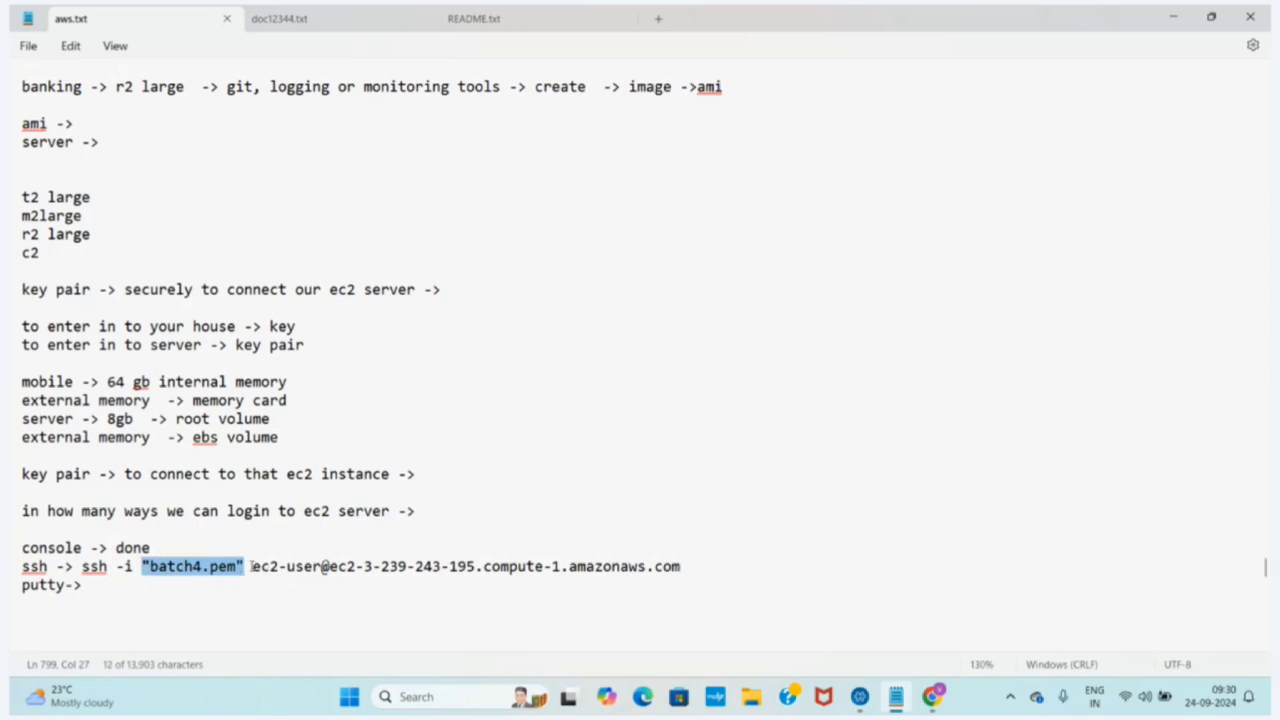
left_click_drag(252, 567, 316, 570)
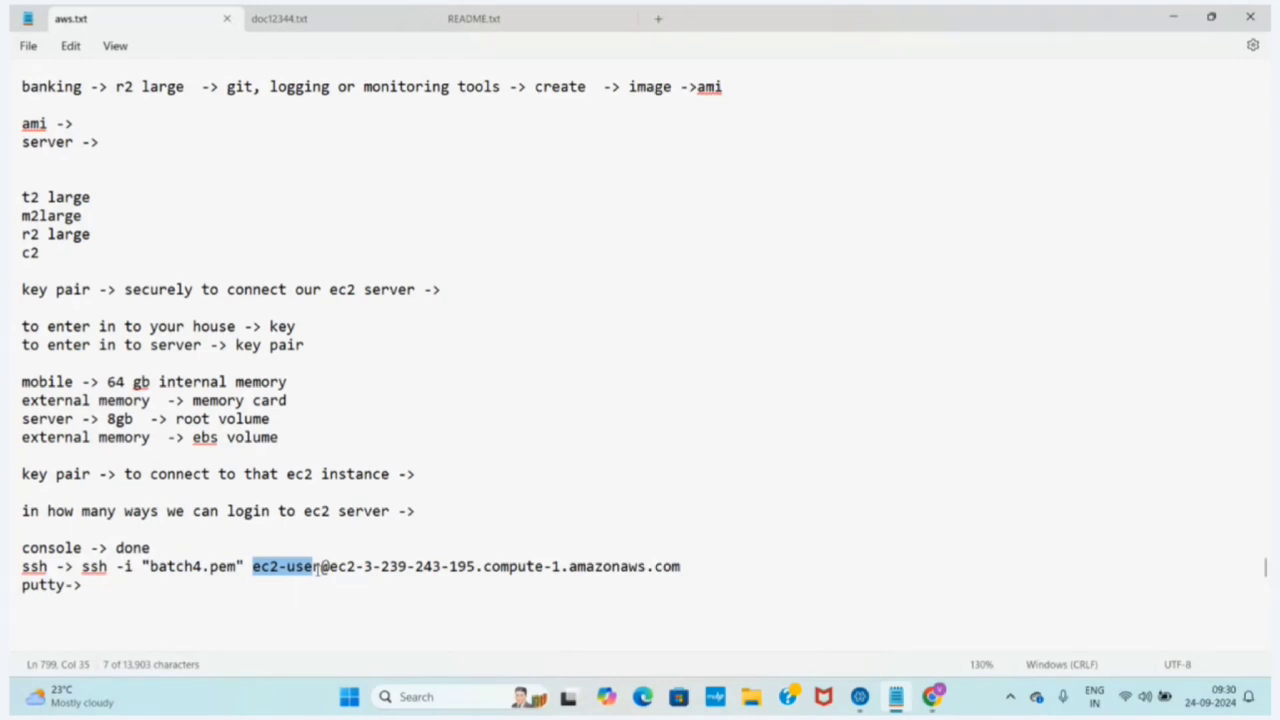
left_click(317, 567)
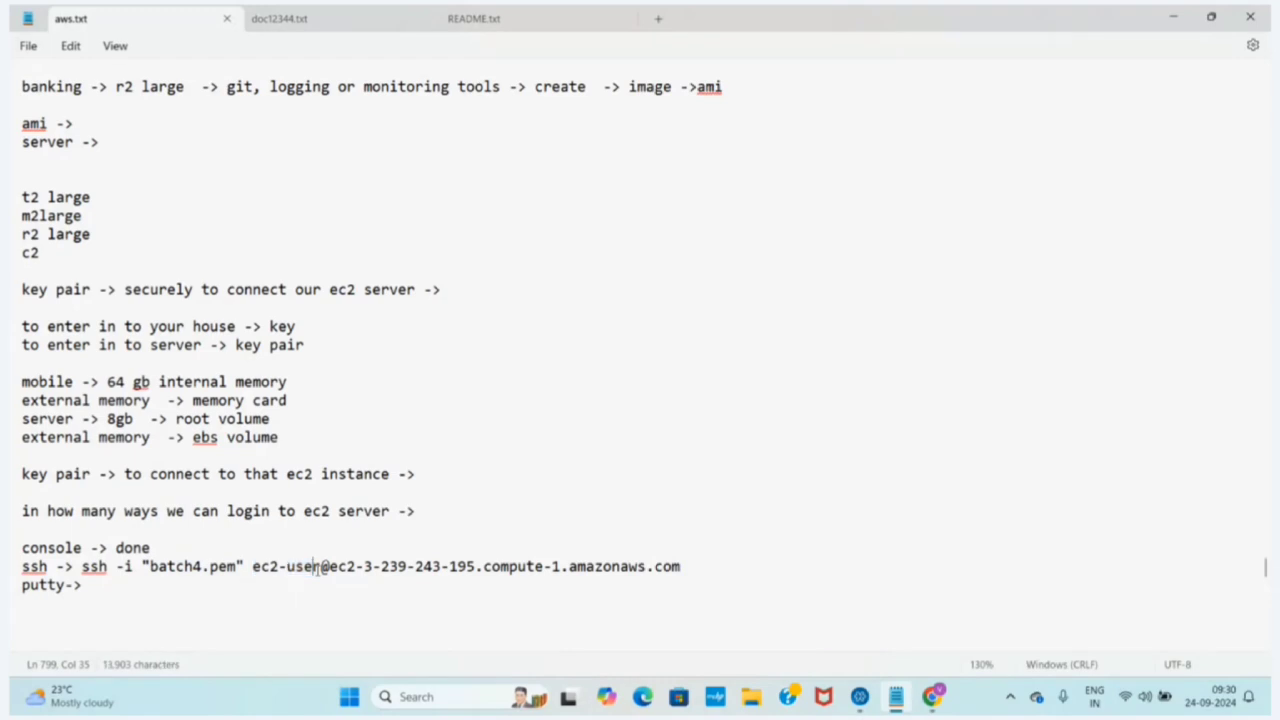
left_click_drag(251, 567, 320, 570)
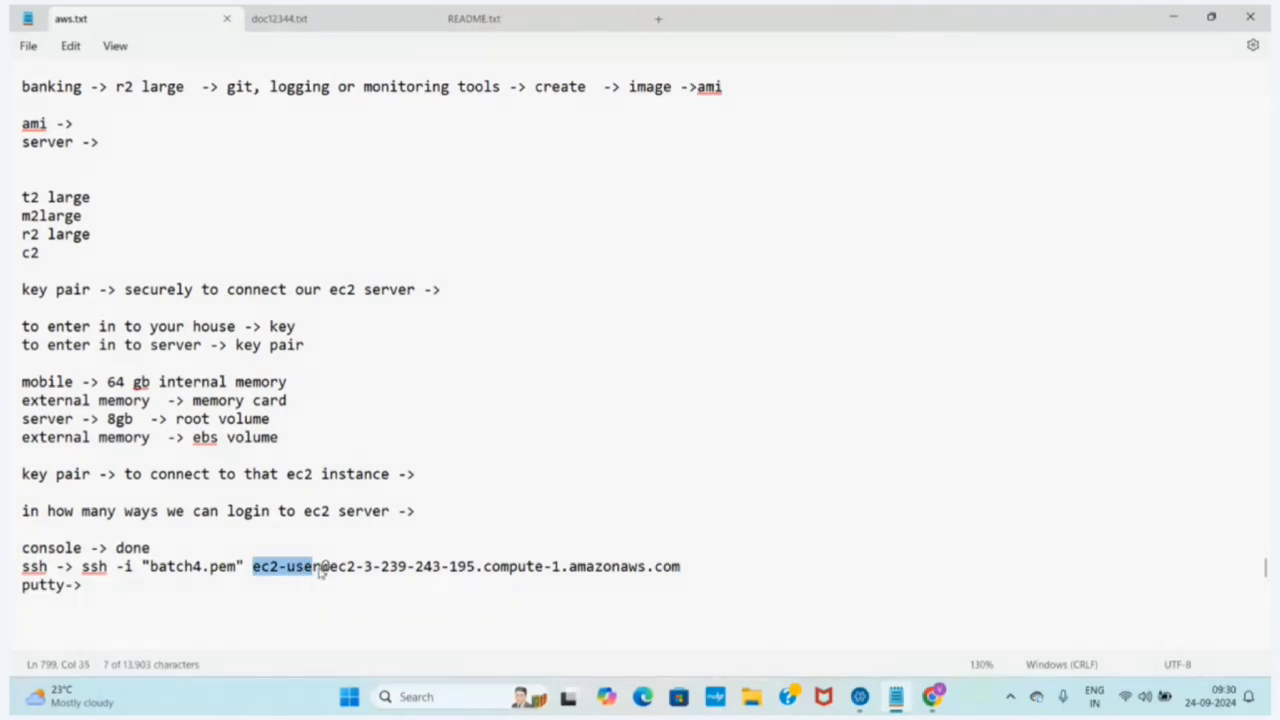
left_click_drag(331, 567, 615, 548)
left_click_drag(713, 559, 333, 576)
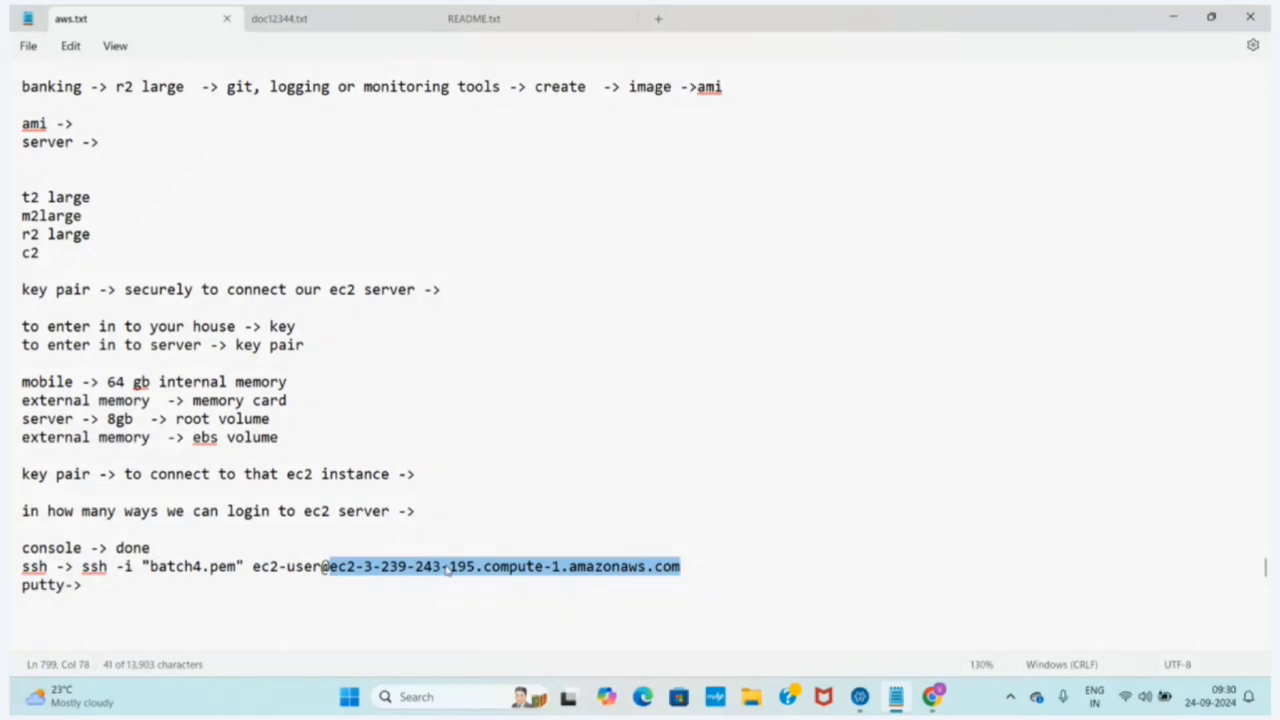
left_click_drag(688, 552, 364, 568)
left_click(680, 567)
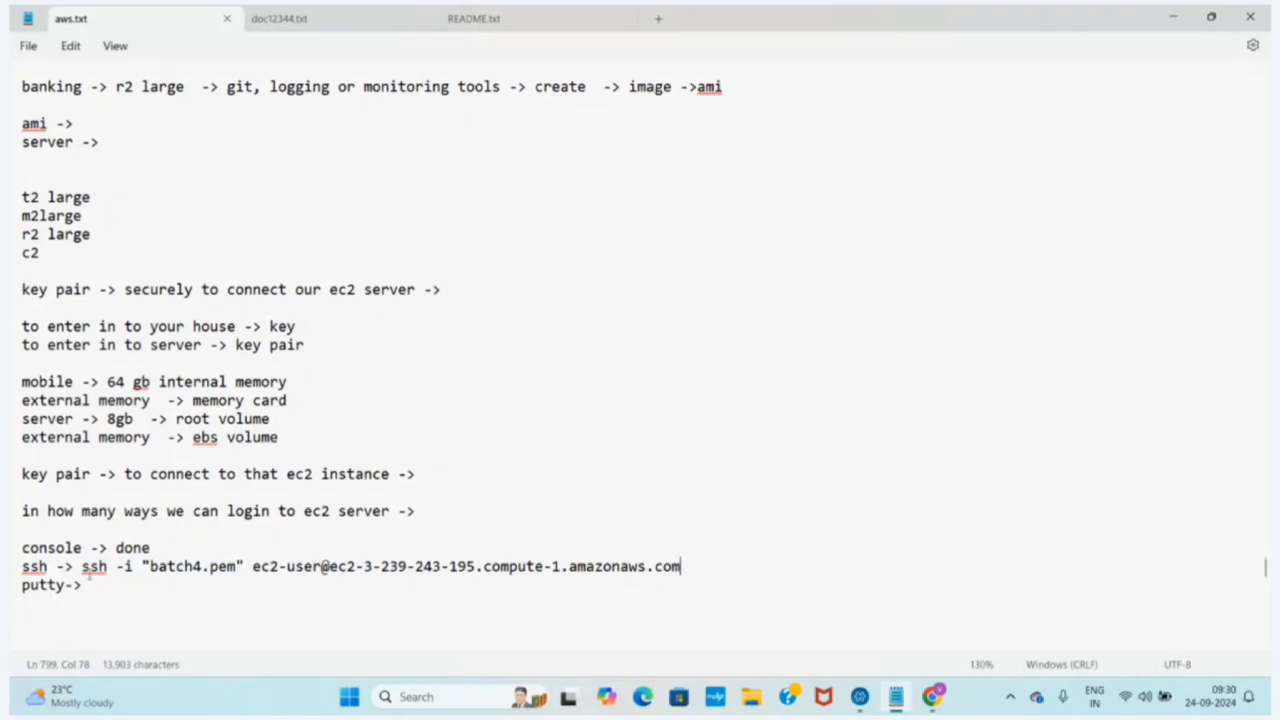
Switch to Chrome and compare the EC2 Instance Connect options with the SSH client instructions for the instance
left_click(932, 697)
mouse_move(1254, 393)
left_mouse_down()
mouse_move(1249, 184)
mouse_move(1267, 373)
left_mouse_up()
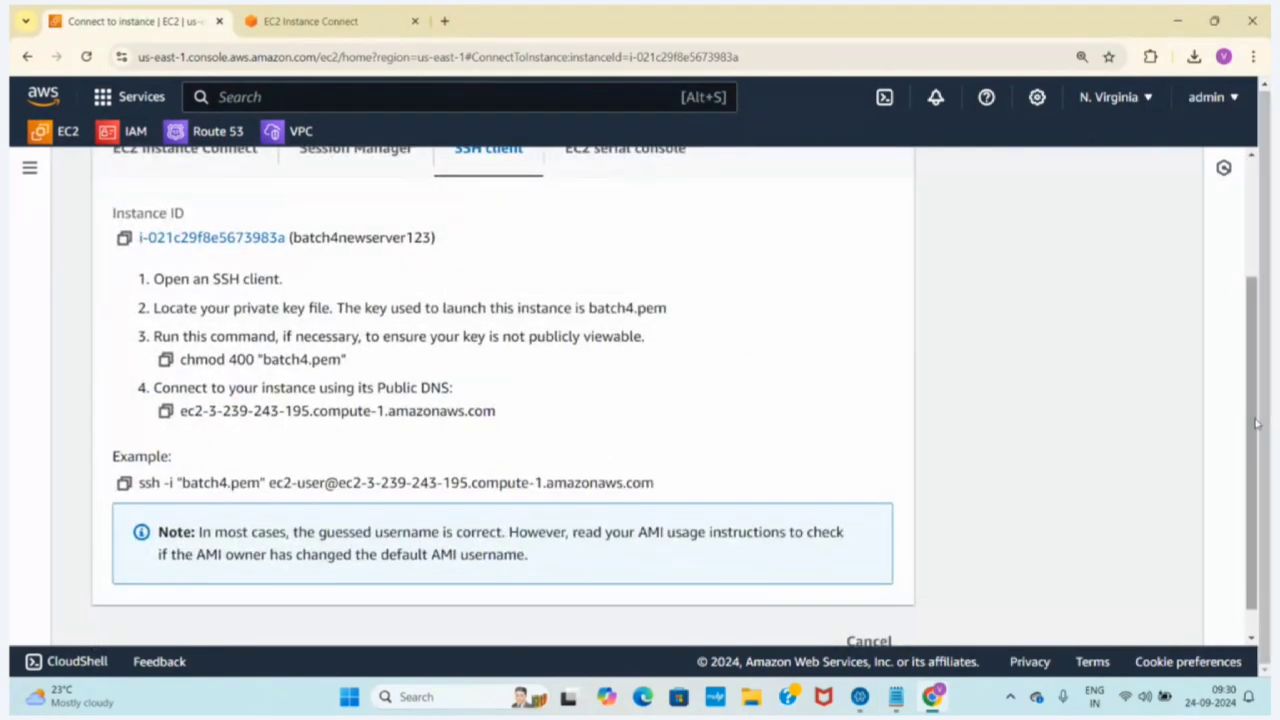
left_click_drag(1254, 424, 1022, 183)
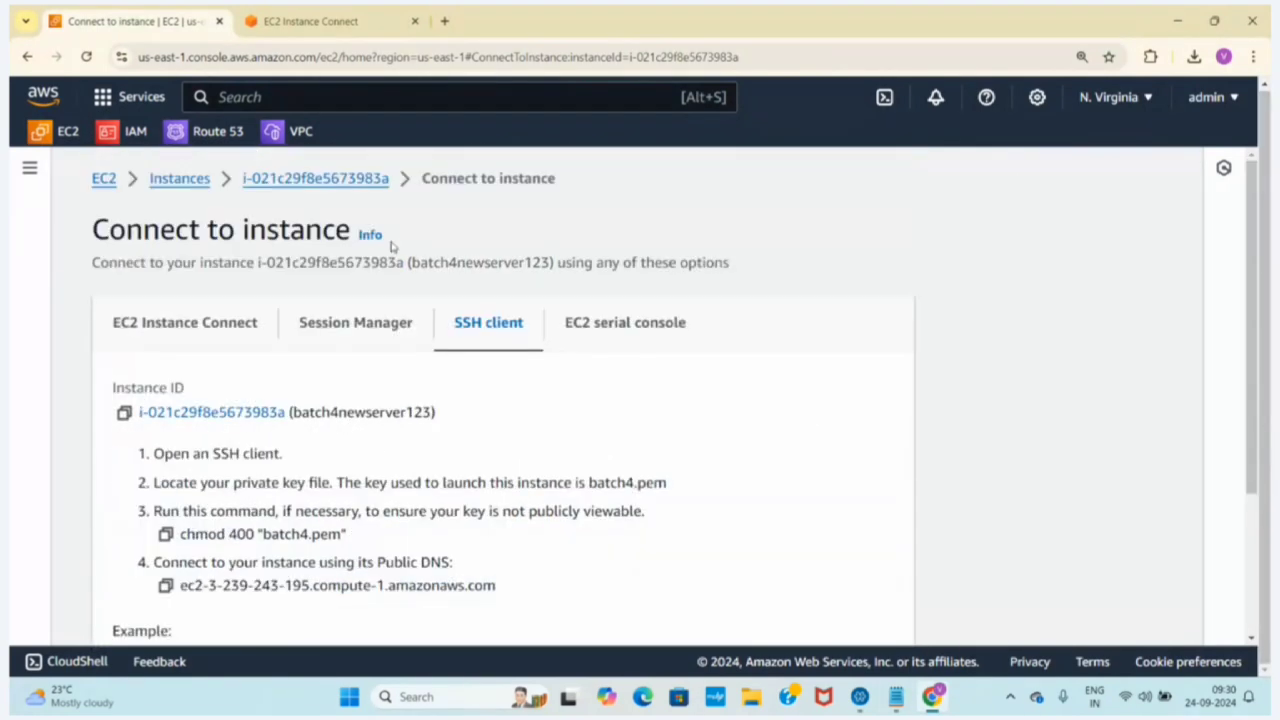
left_click(211, 327)
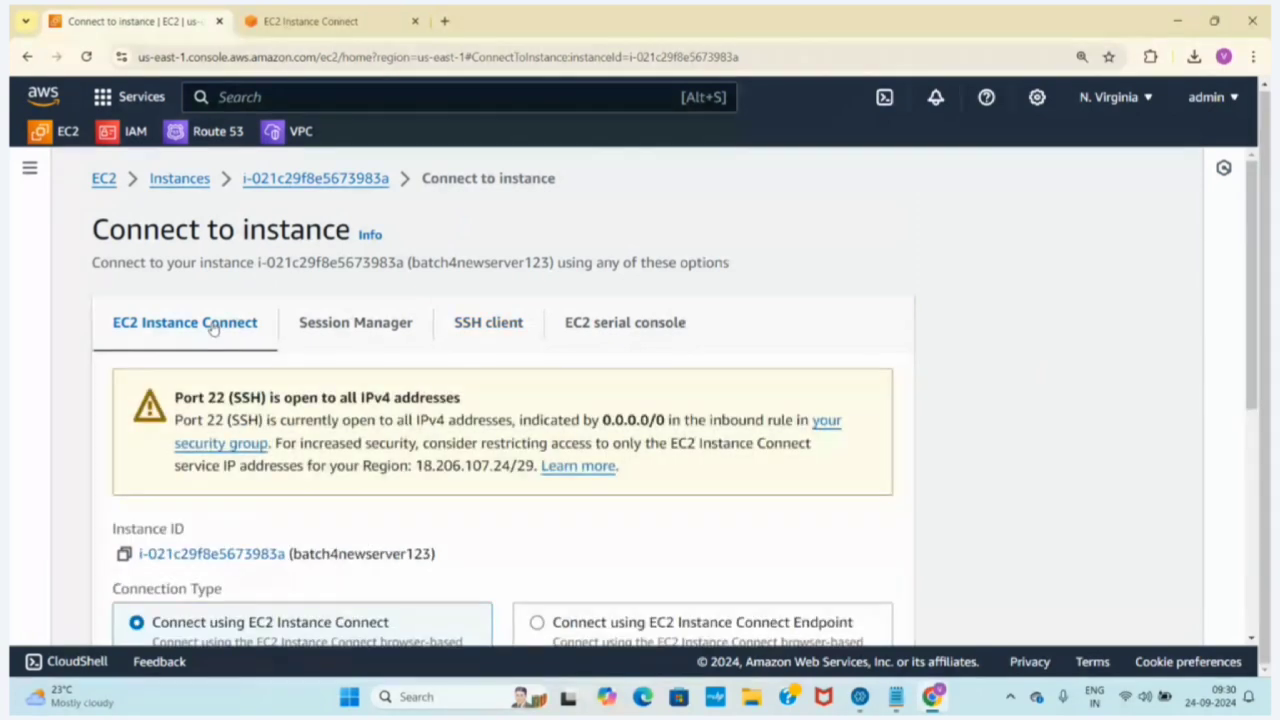
left_click(466, 323)
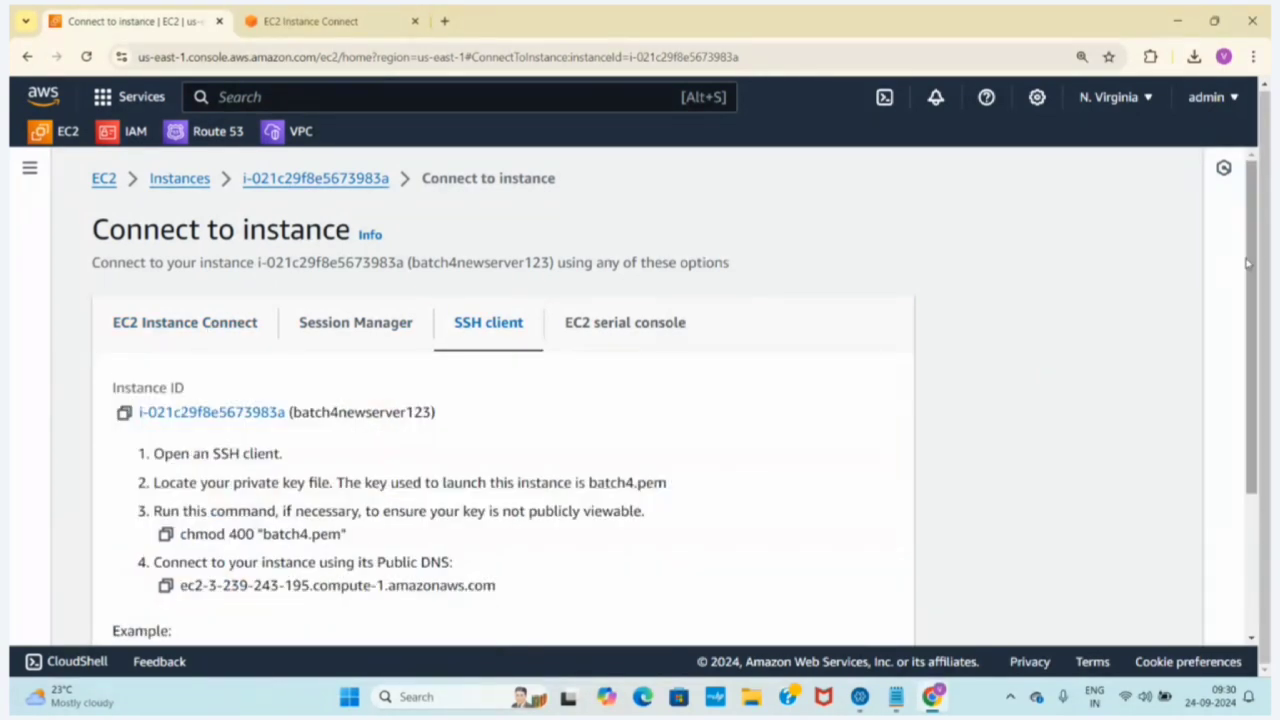
left_click_drag(1252, 264, 1258, 469)
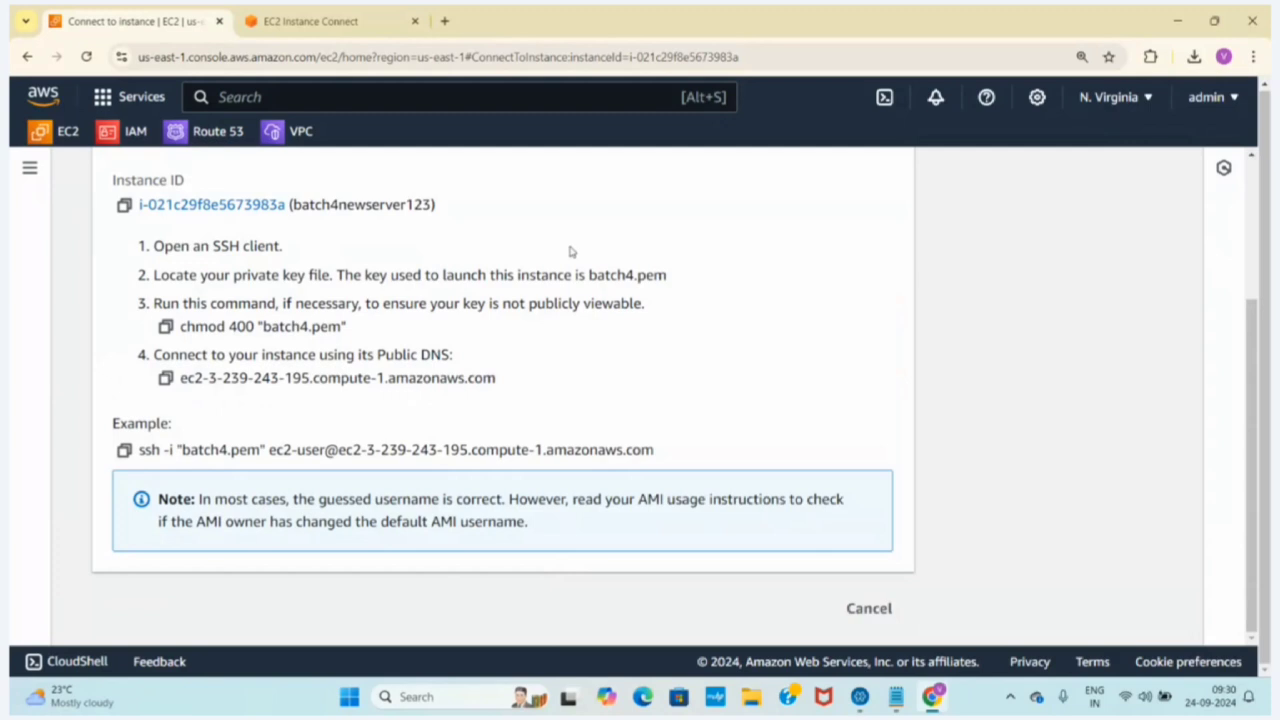
Search for "git download" in a new browser tab and open Git's Download for Windows page
left_click(444, 21)
left_click(237, 55)
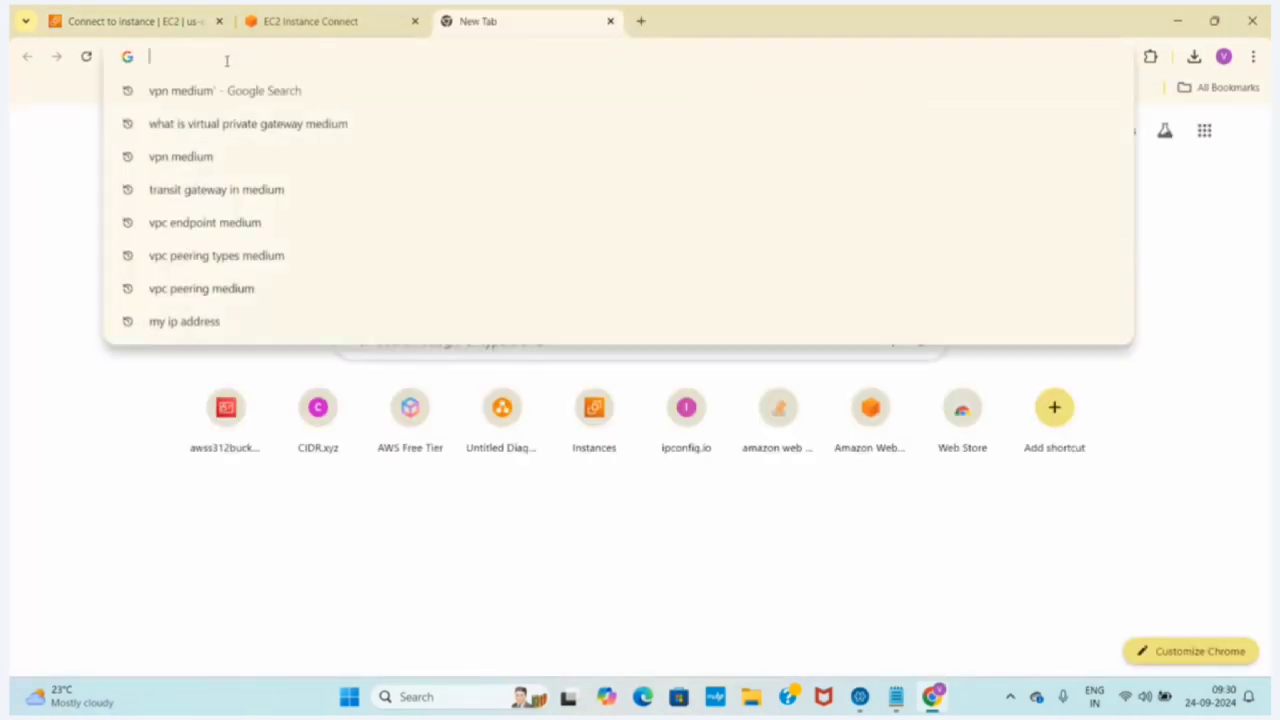
type("git downalod")
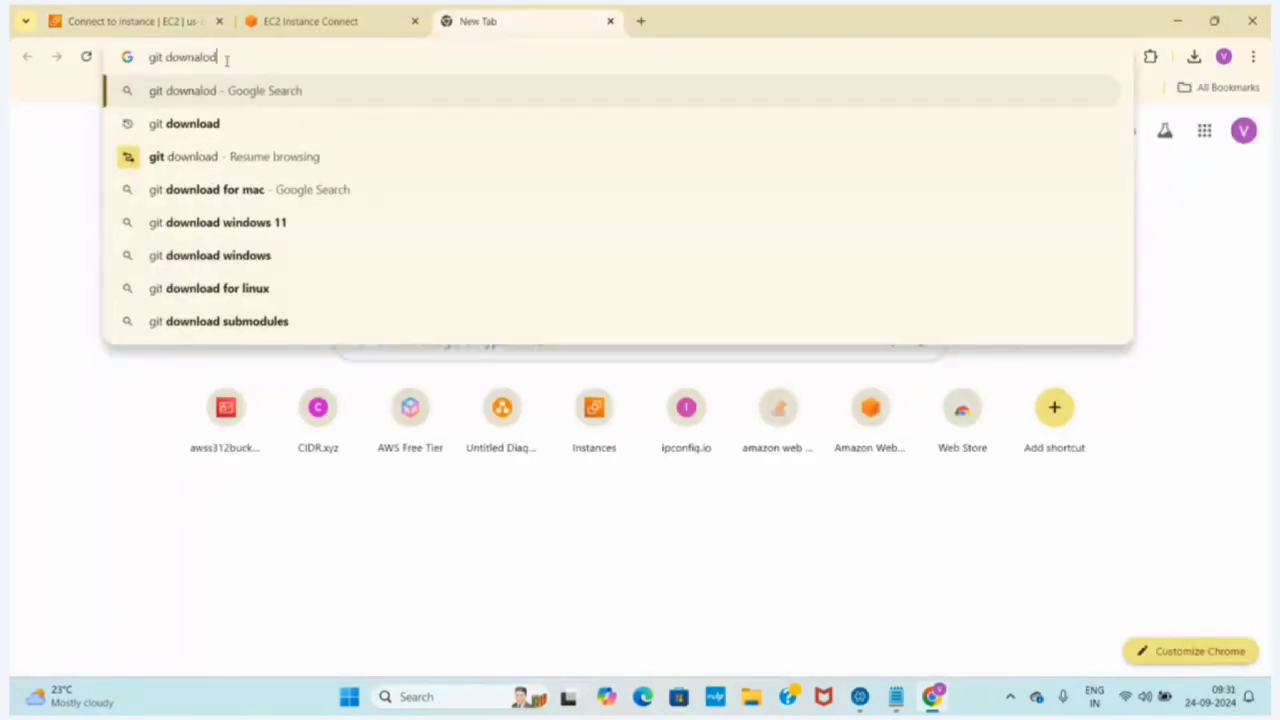
left_click(215, 123)
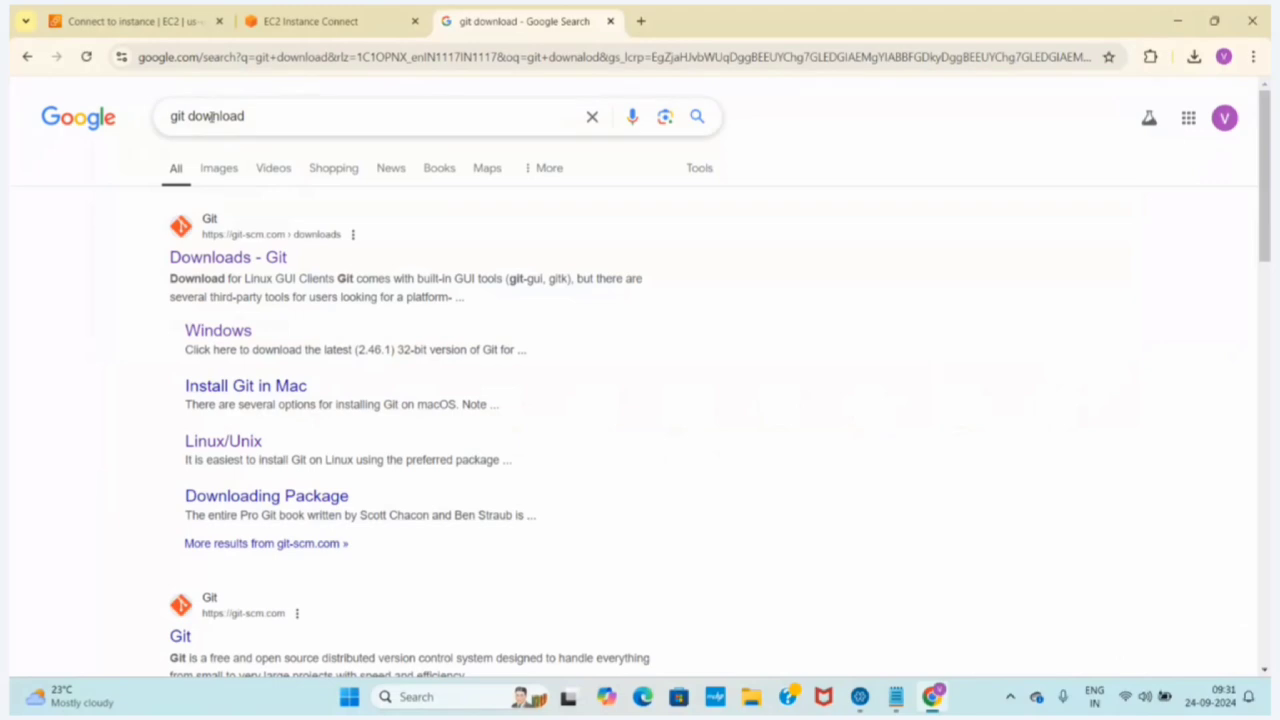
left_click(243, 256)
scroll(759, 376, "down", 1)
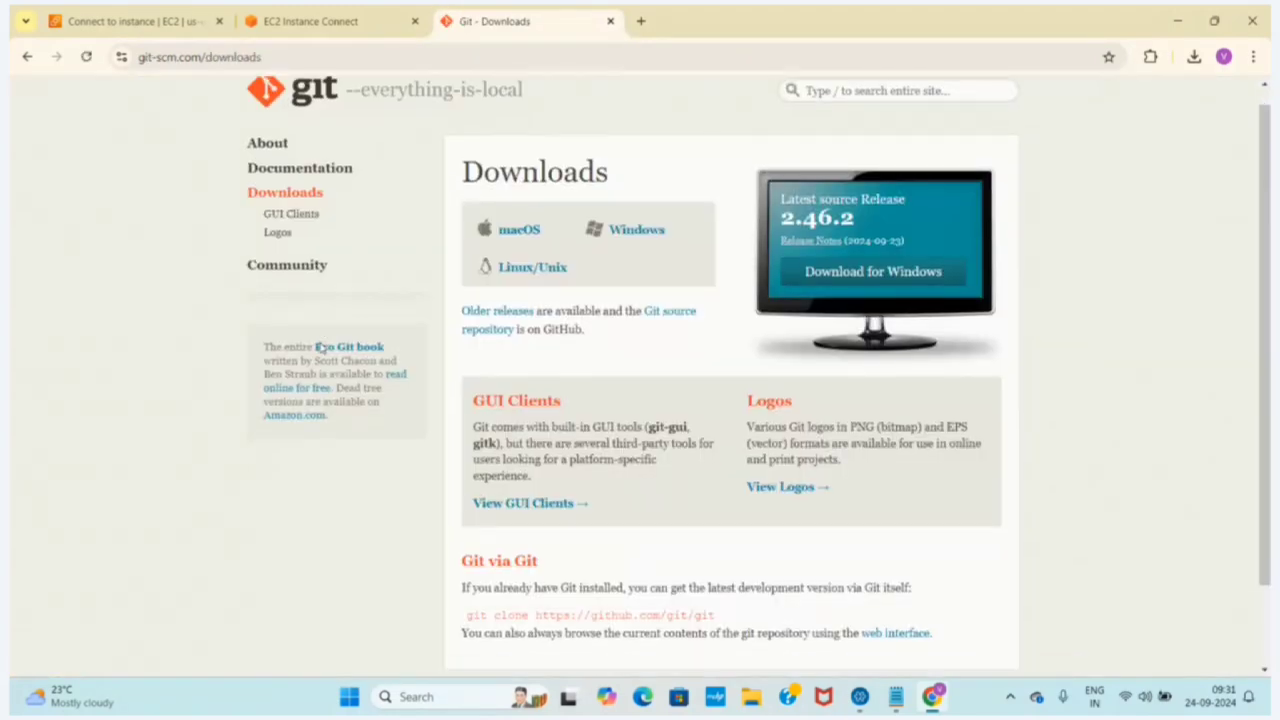
left_click(626, 219)
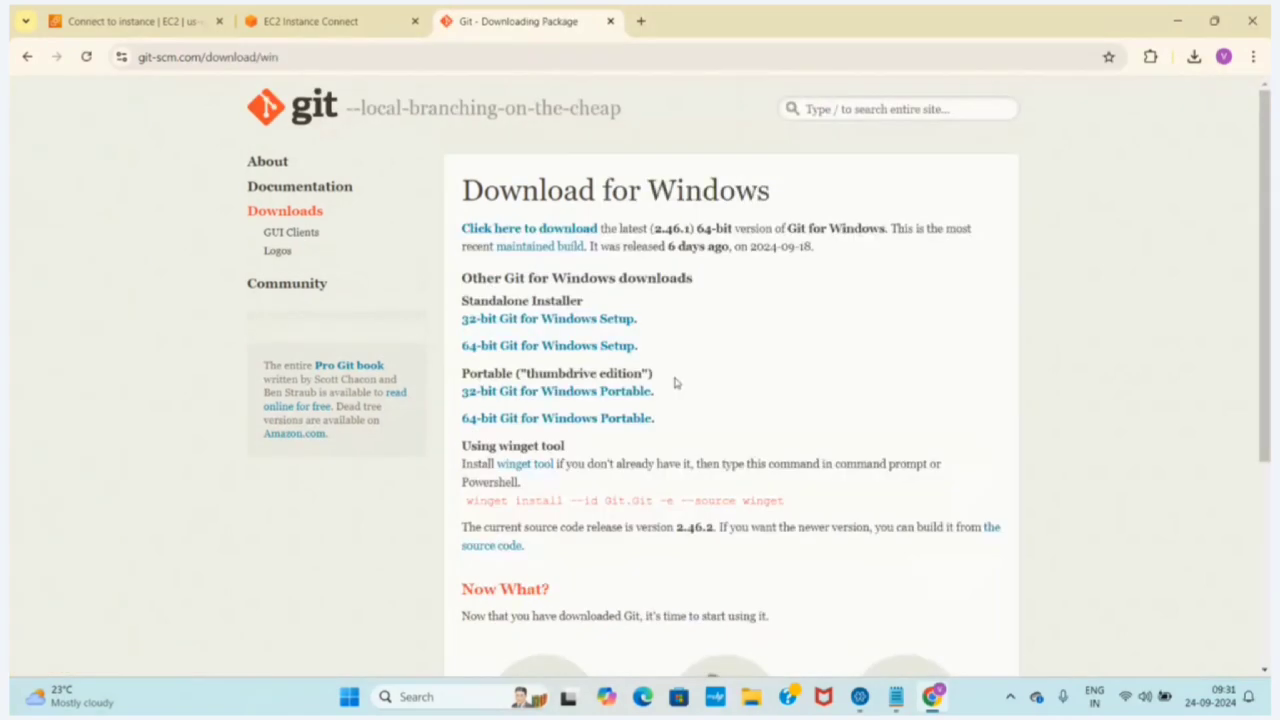
Start downloading the 64-bit Git for Windows Setup and cancel the download
left_click(506, 348)
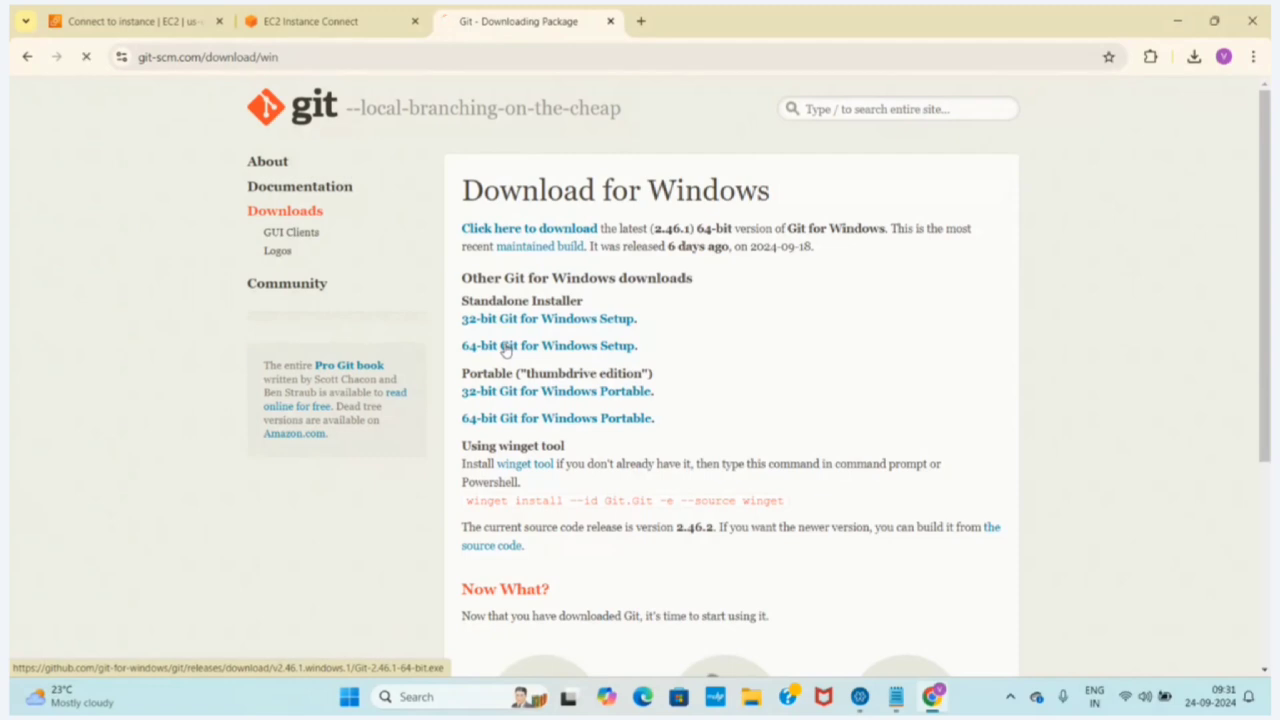
left_click(1195, 57)
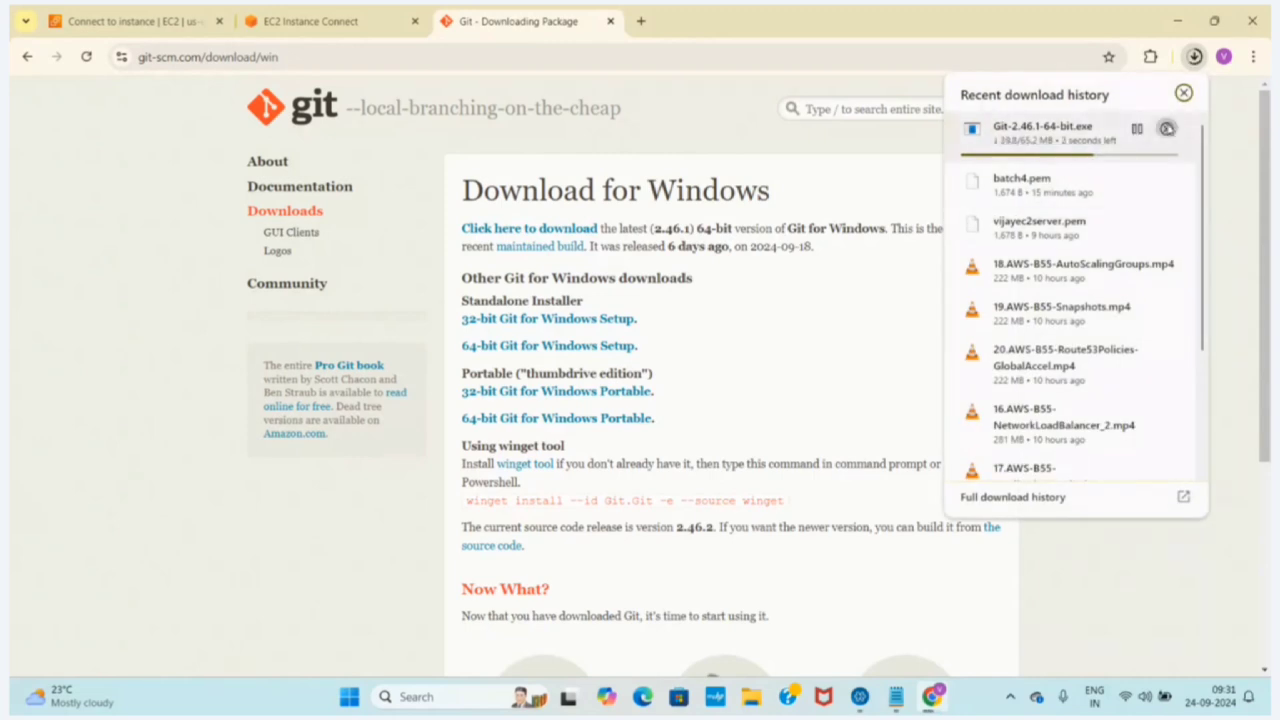
left_click(1166, 129)
left_click(348, 530)
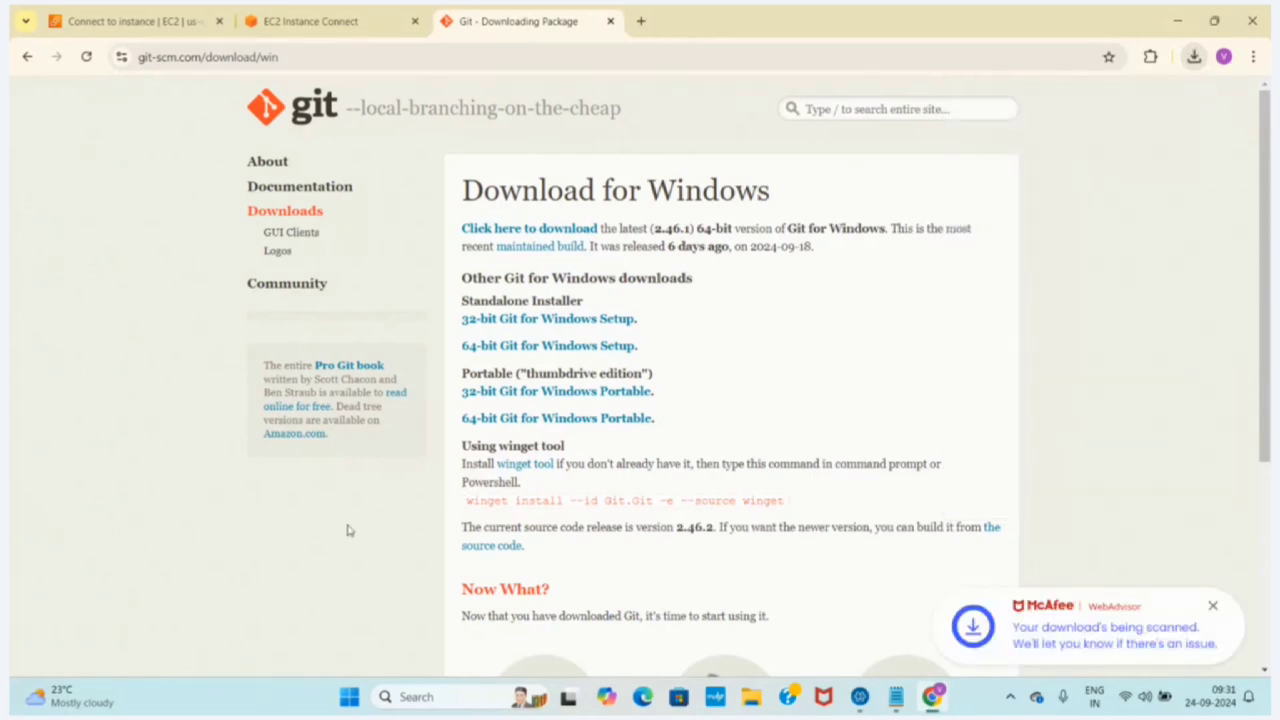
Find and launch Git Bash from the Windows search and maximize its window
left_click(422, 698)
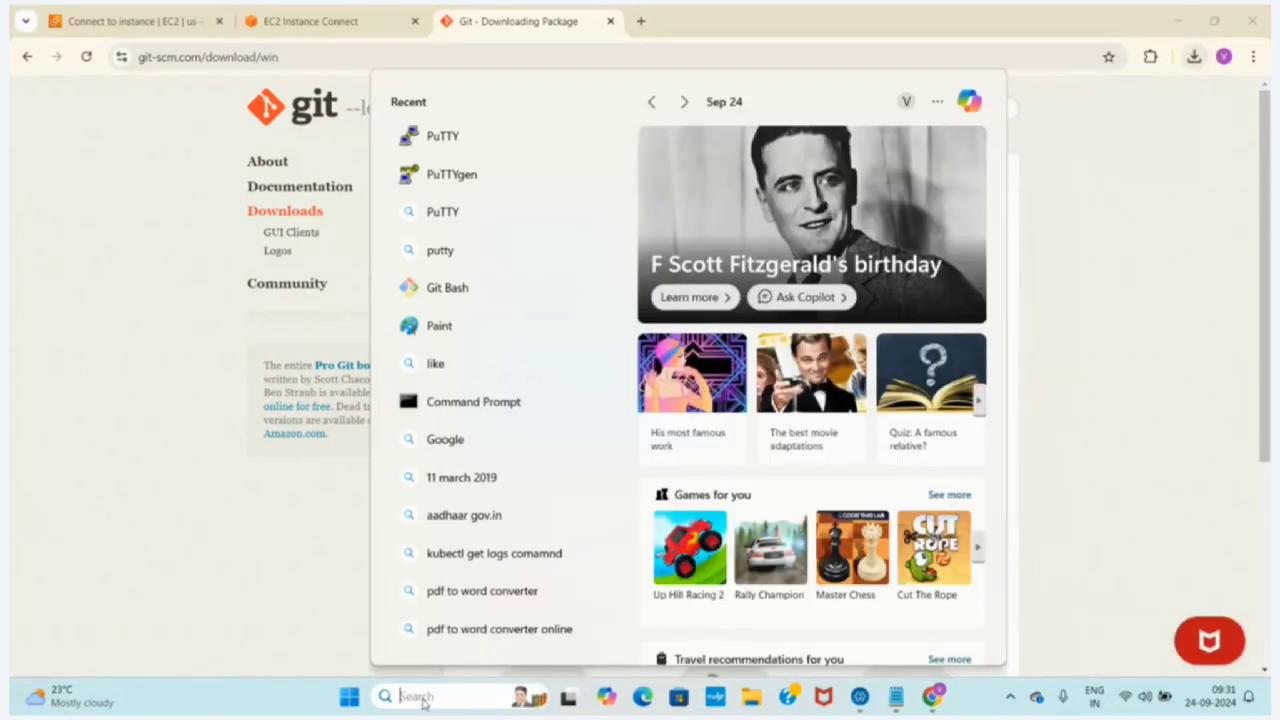
type("gitbash")
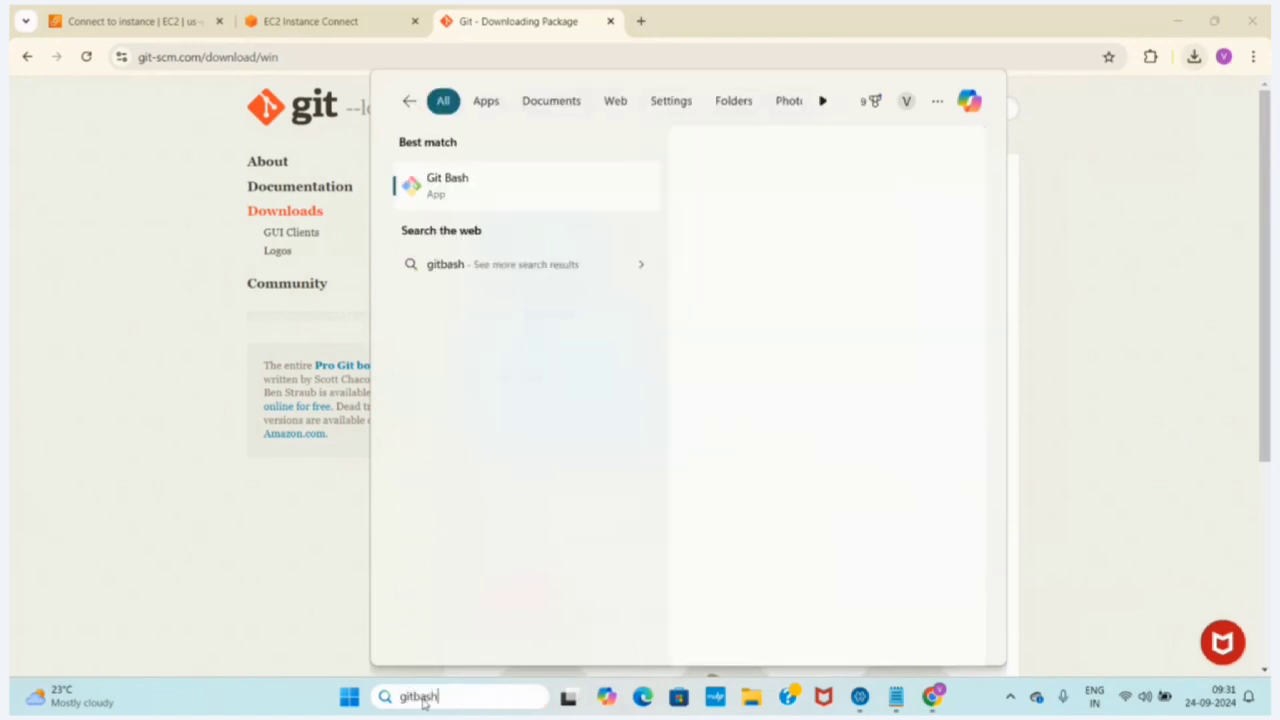
left_click(466, 200)
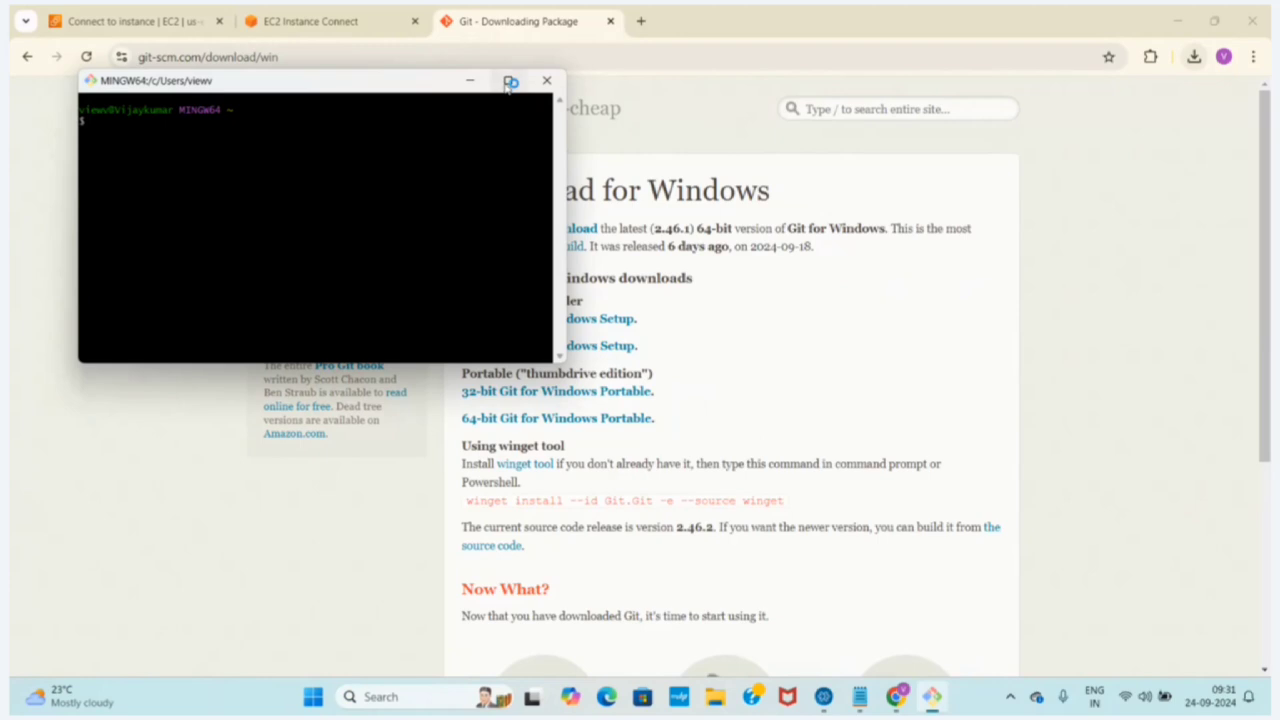
left_click(508, 80)
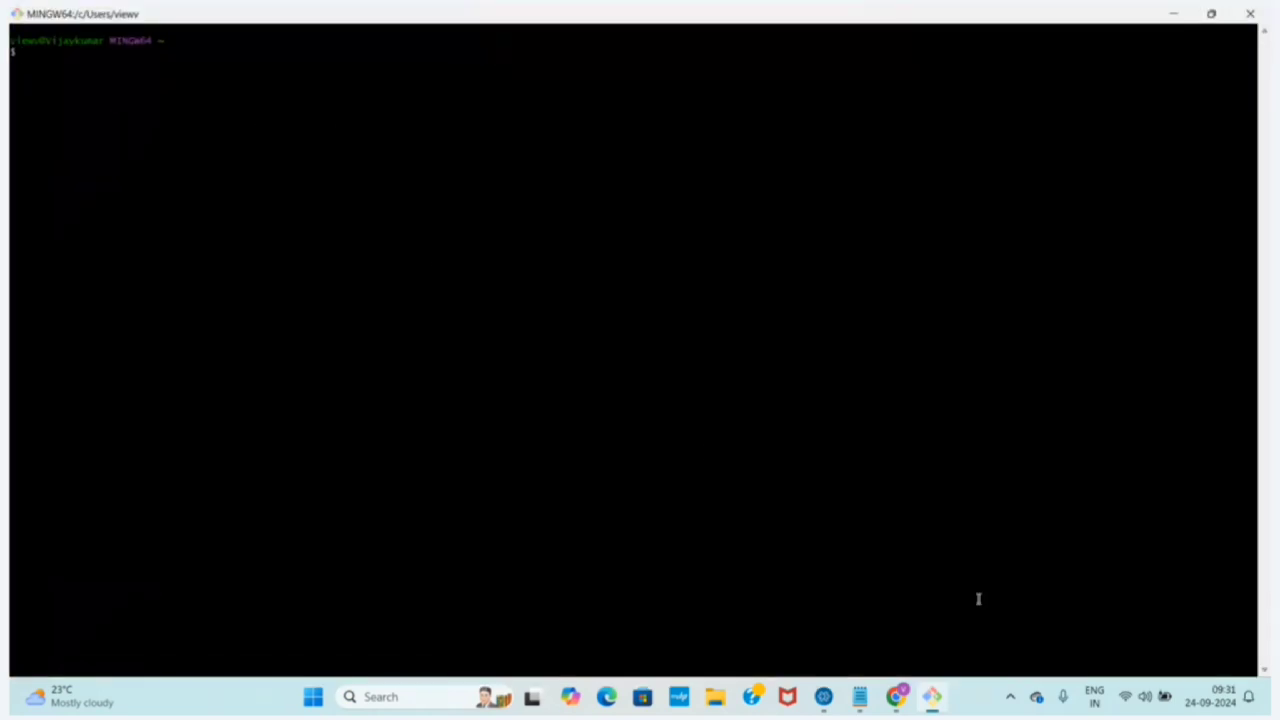
Enlarge the text in the Git Bash terminal by five zoom increments
mouse_move(860, 702)
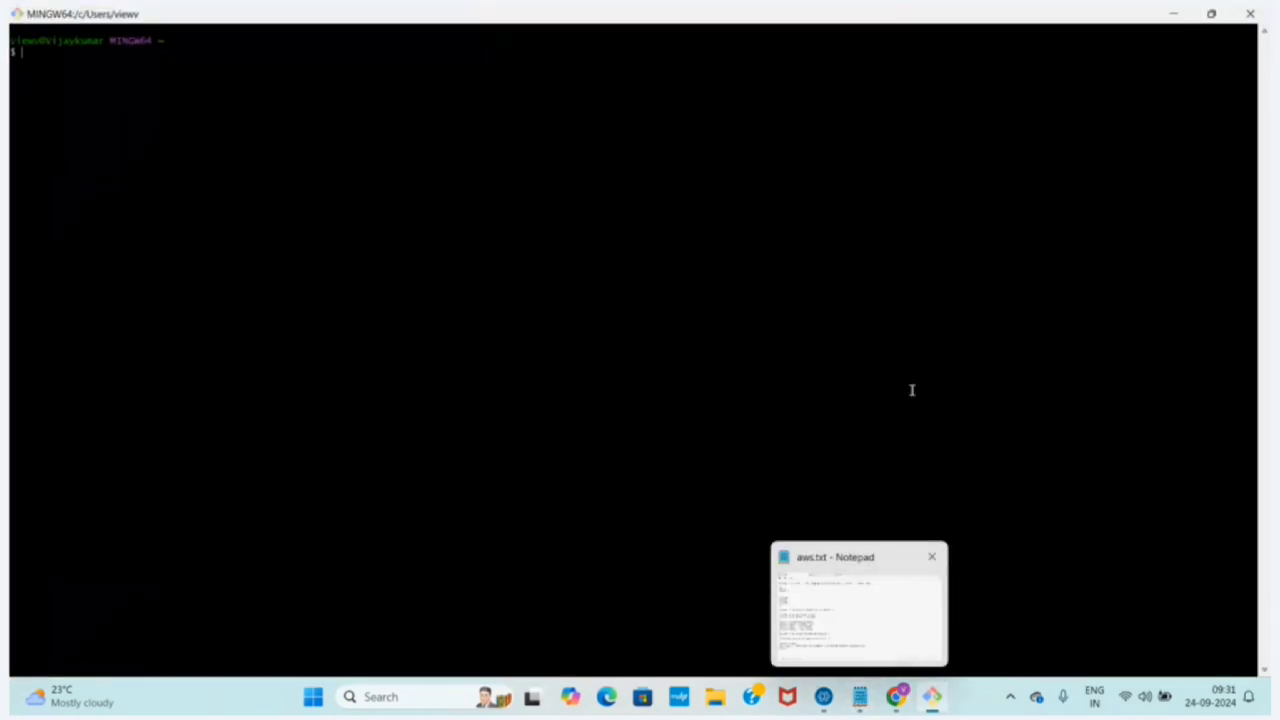
key("ctrl+plus")
key("ctrl+plus")
key("ctrl+plus")
key("ctrl+plus")
key("ctrl+plus")
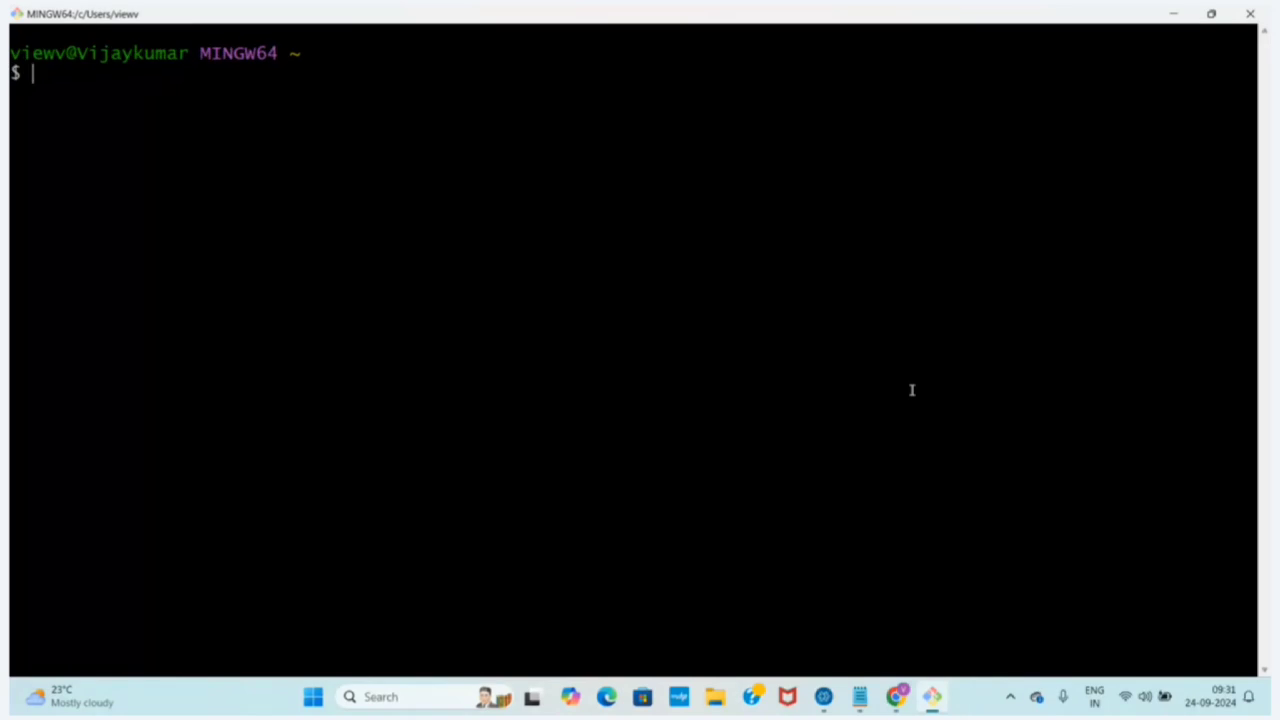
Switch to the aws.txt notes in Notepad, check the key file name in the SSH command, and open File Explorer
left_click(860, 697)
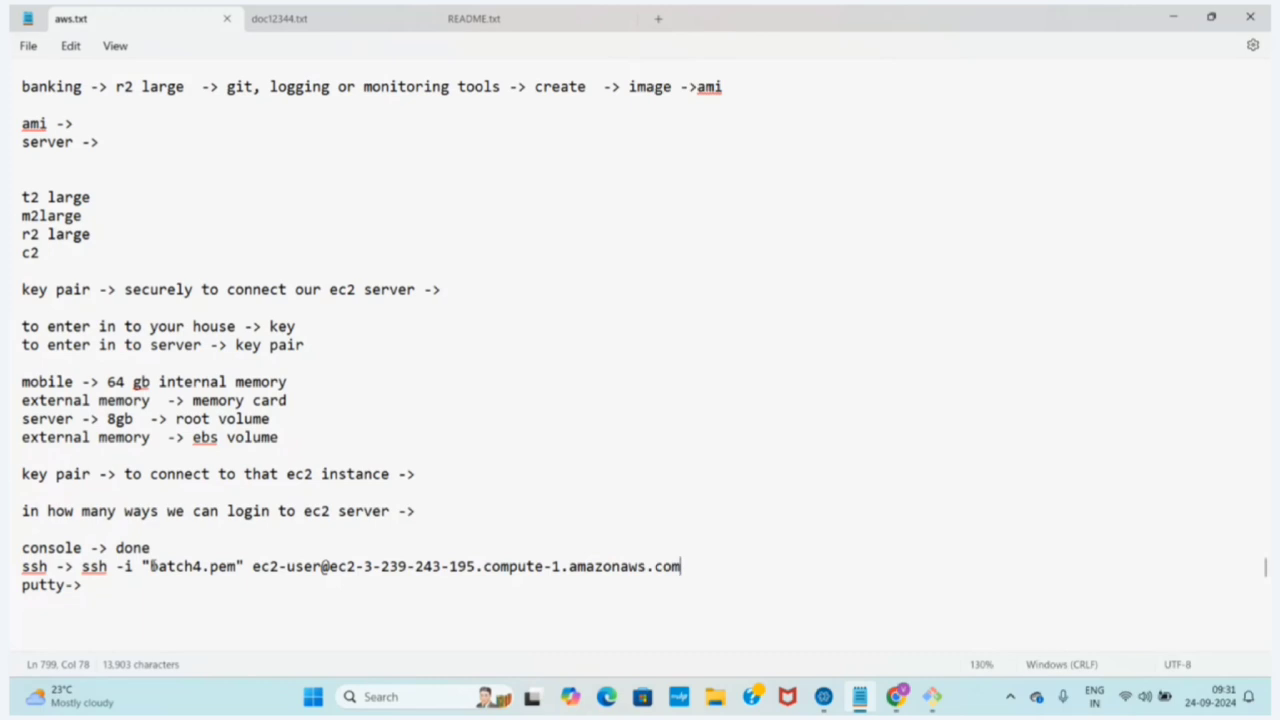
left_click_drag(152, 566, 241, 568)
left_click(257, 585)
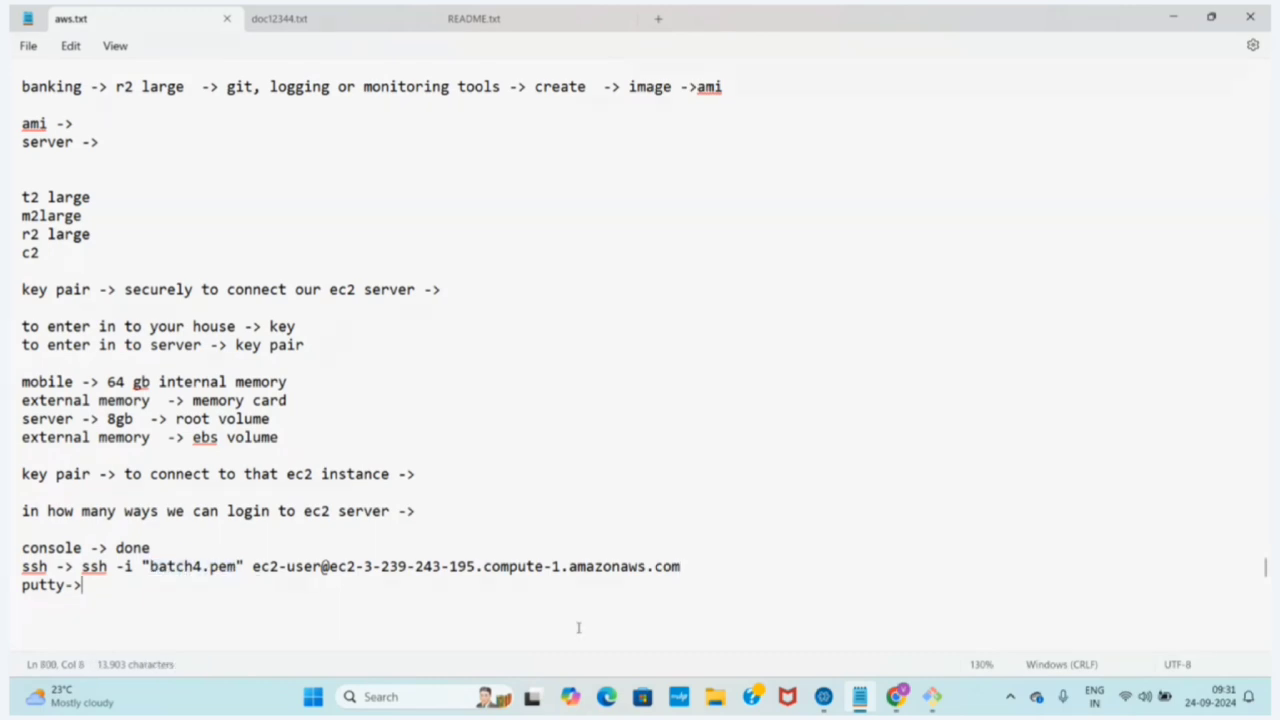
left_click(716, 697)
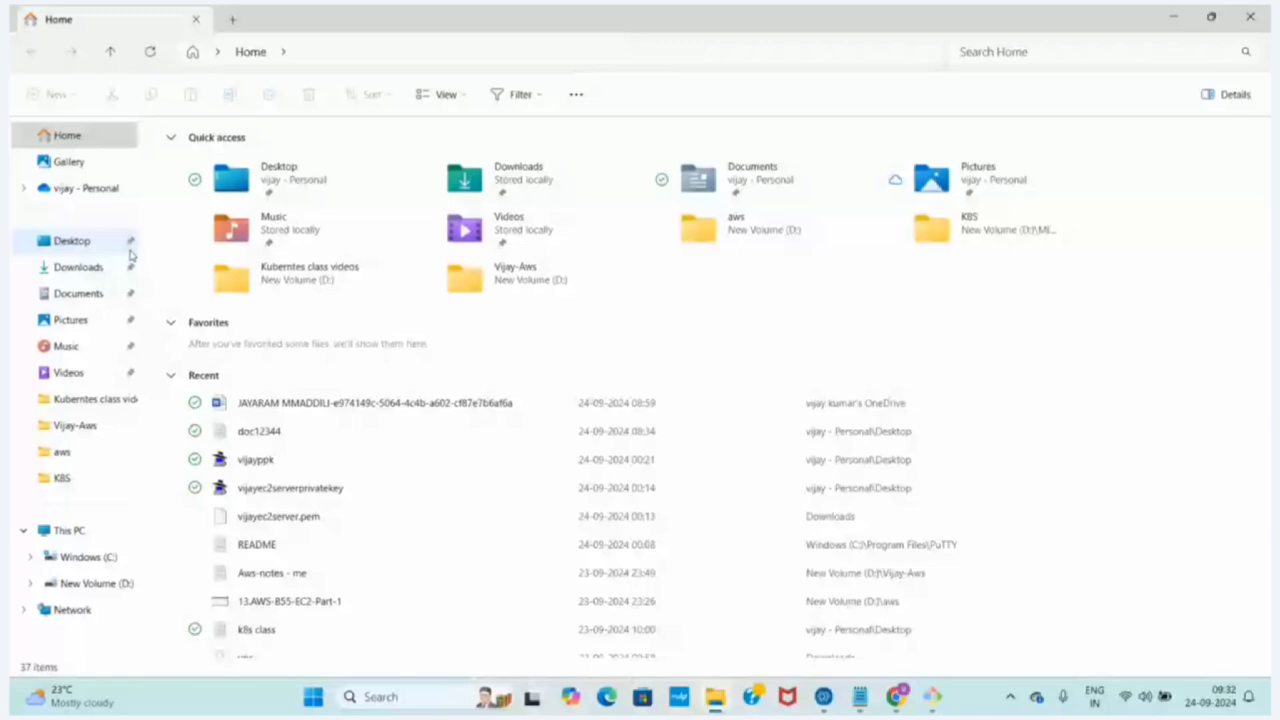
Open the Downloads folder in File Explorer to locate batch4.pem, and change the Git Bash working directory to Downloads
left_click(80, 270)
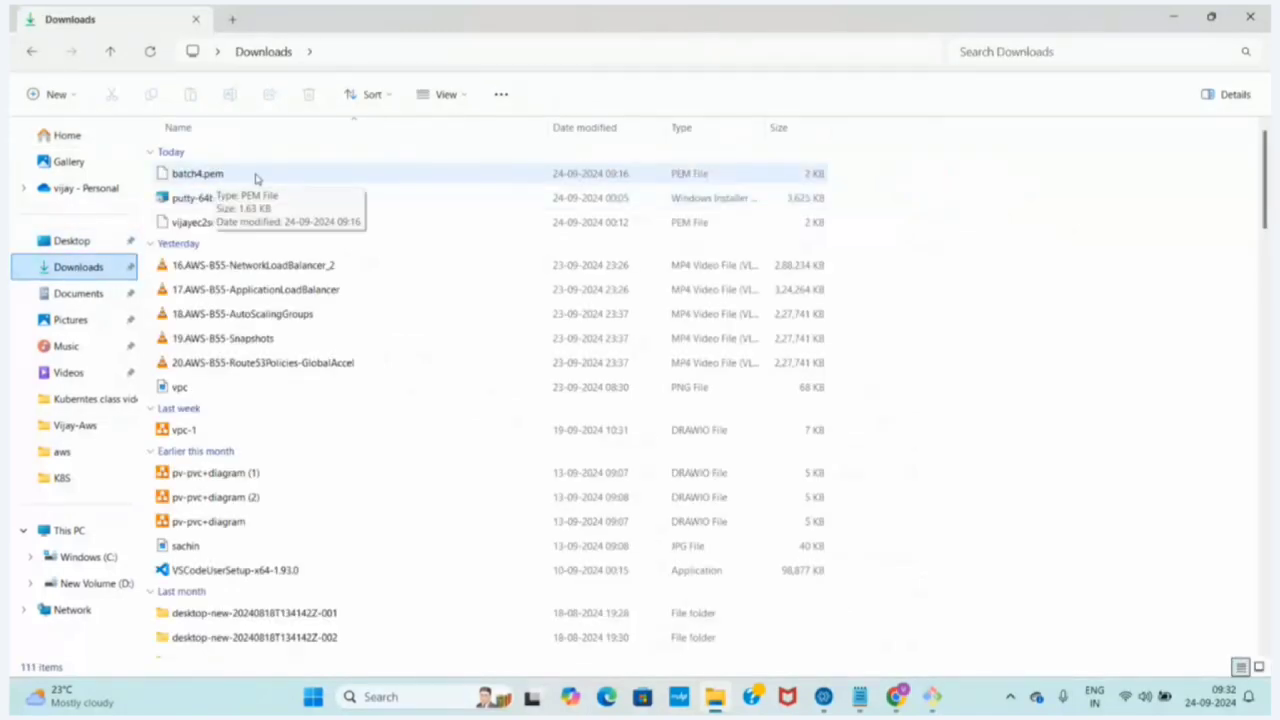
left_click(930, 703)
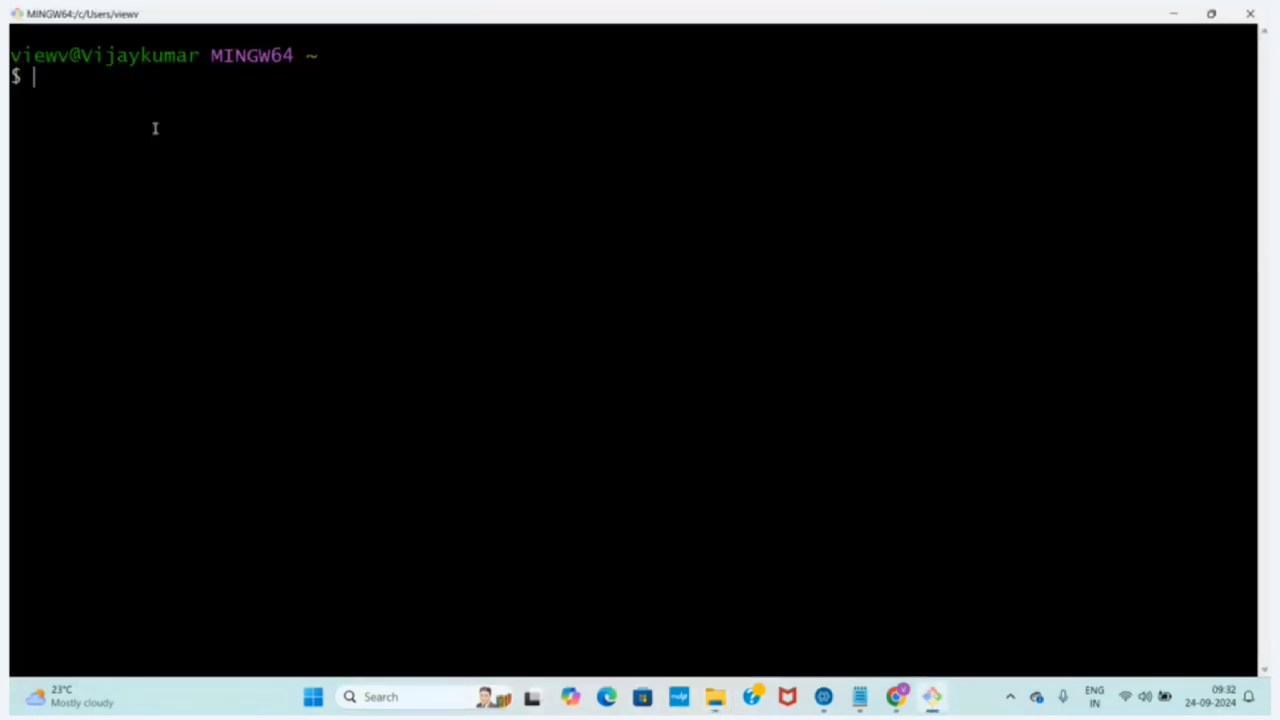
type("cd Do")
key("Tab")
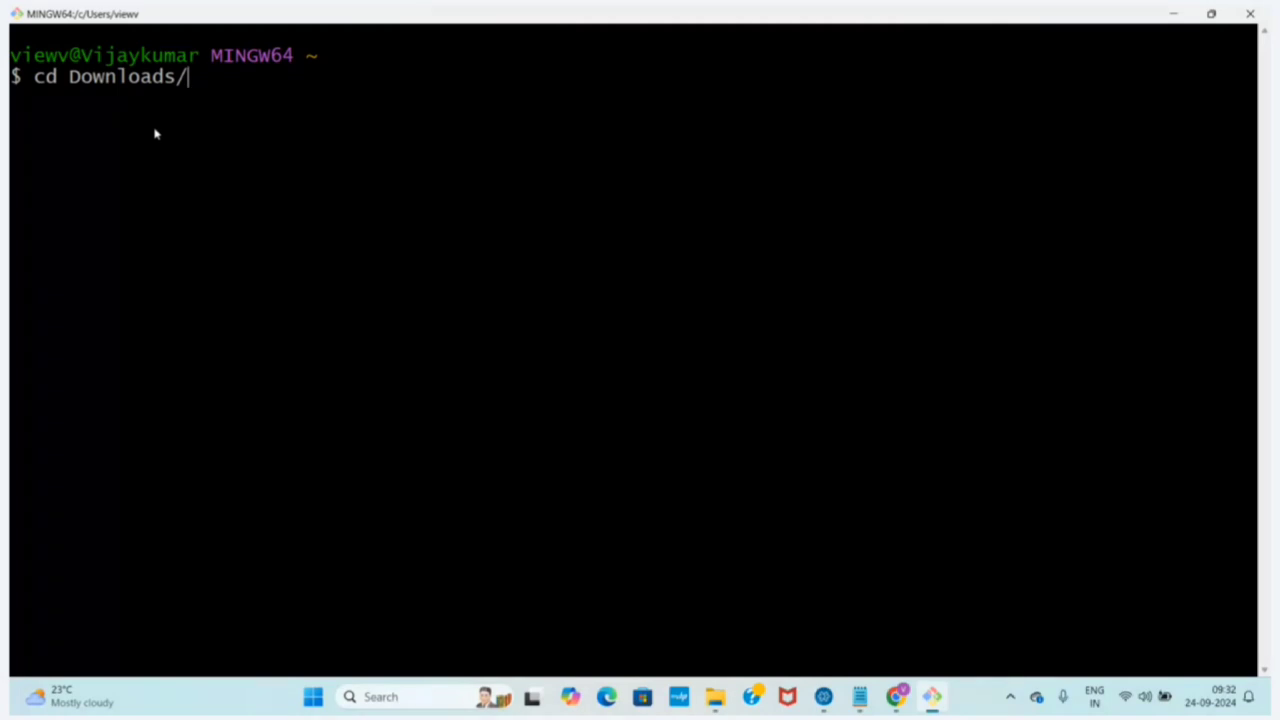
key("Return")
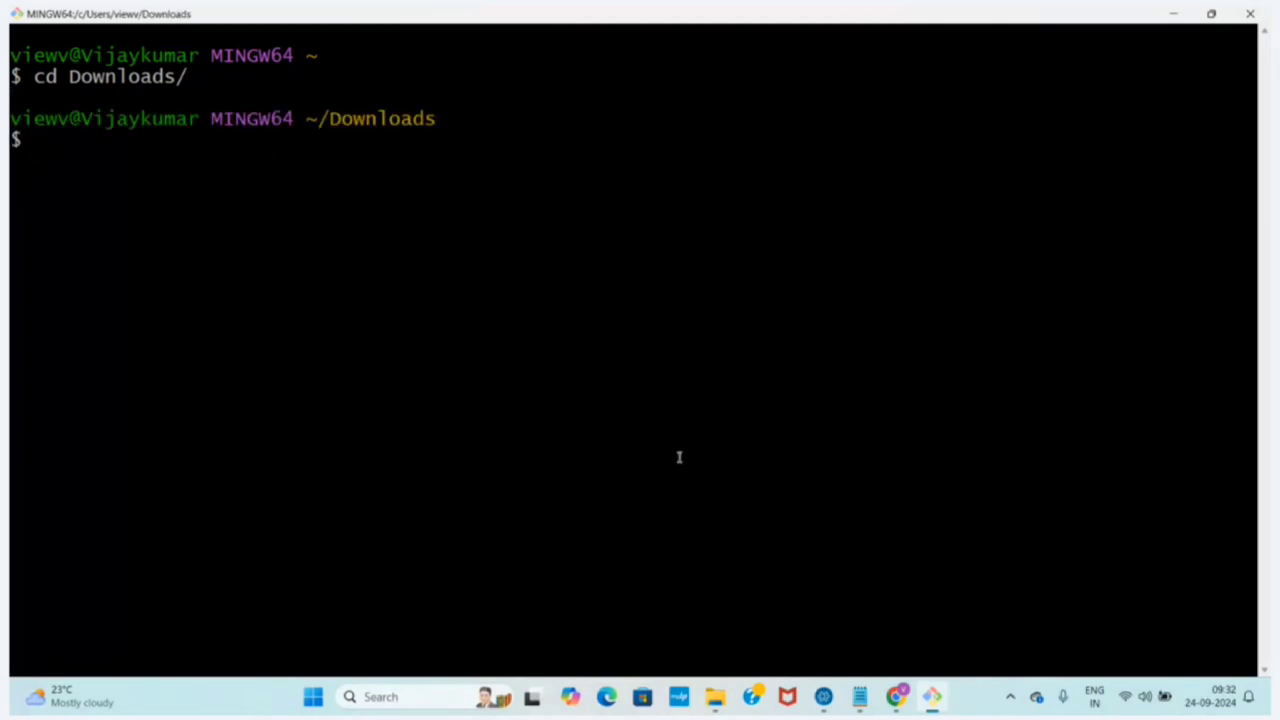
left_click(708, 695)
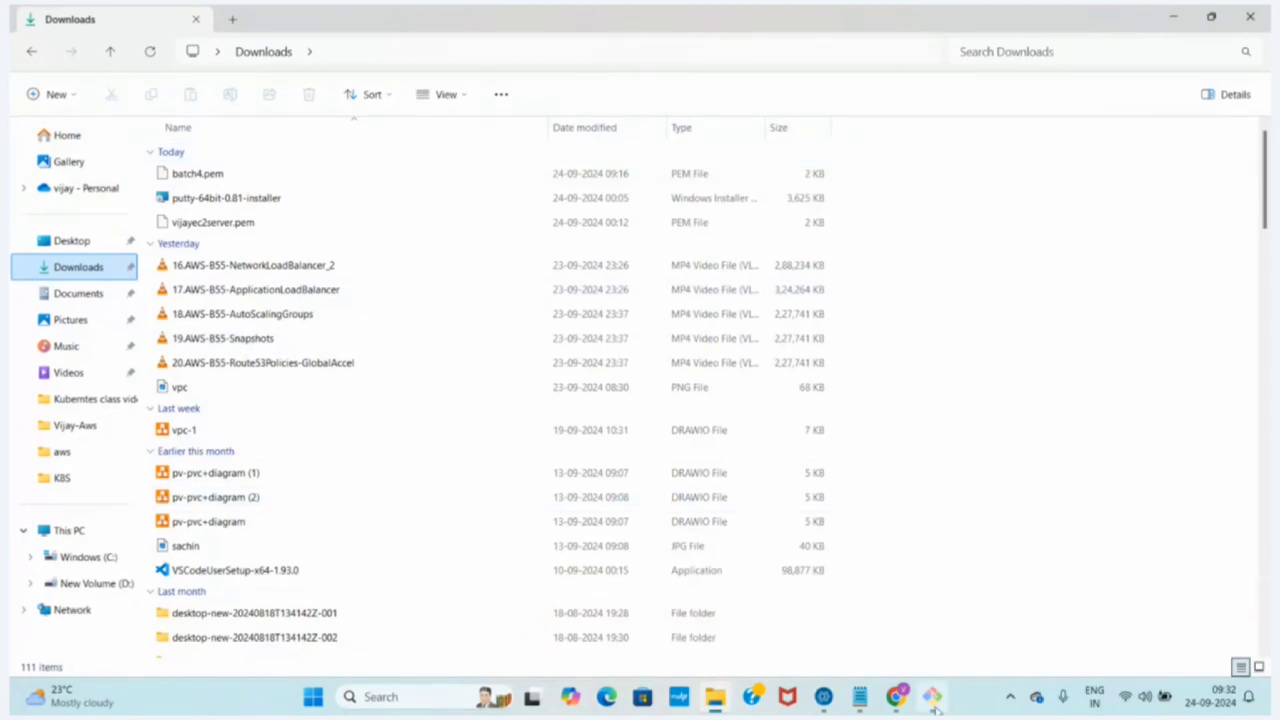
Switch to the aws.txt notes in Notepad and copy the full ssh -i "batch4.pem" command from the ssh line
left_click(859, 697)
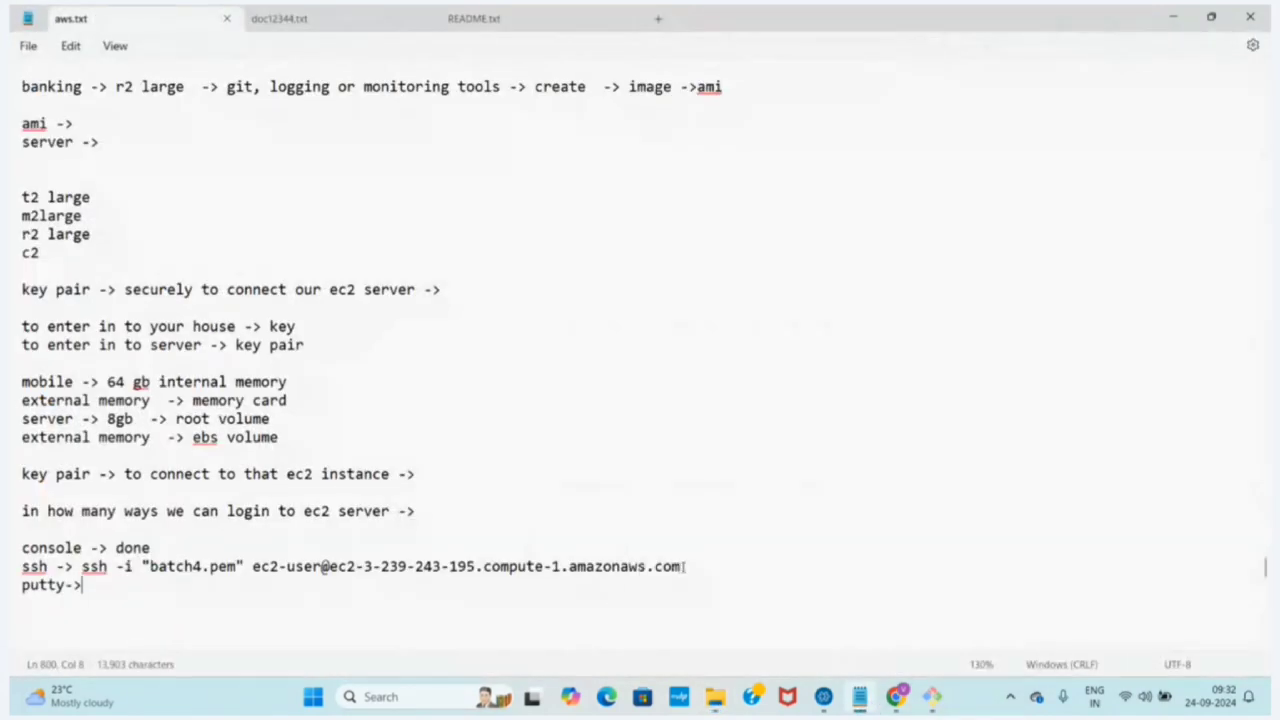
left_click_drag(684, 566, 80, 567)
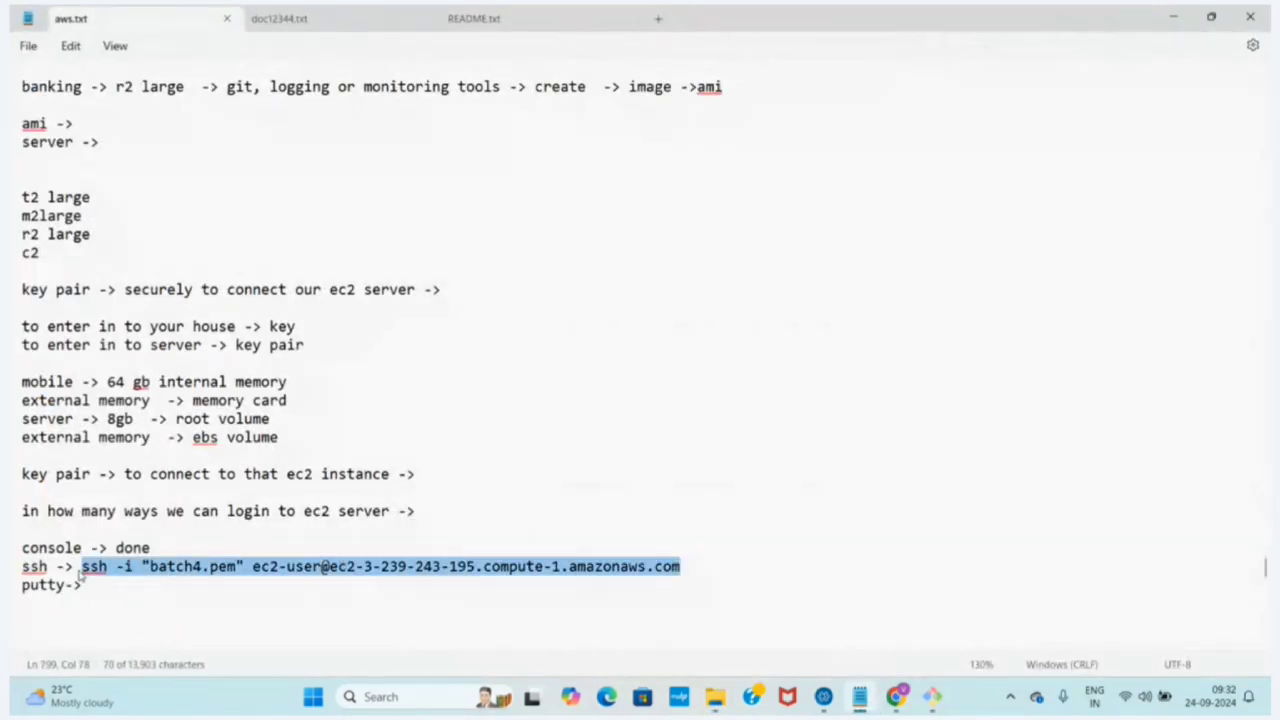
right_click(80, 567)
left_click(130, 250)
Paste and run the copied SSH command in Git Bash, answering yes to continue connecting to the EC2 server
left_click(929, 697)
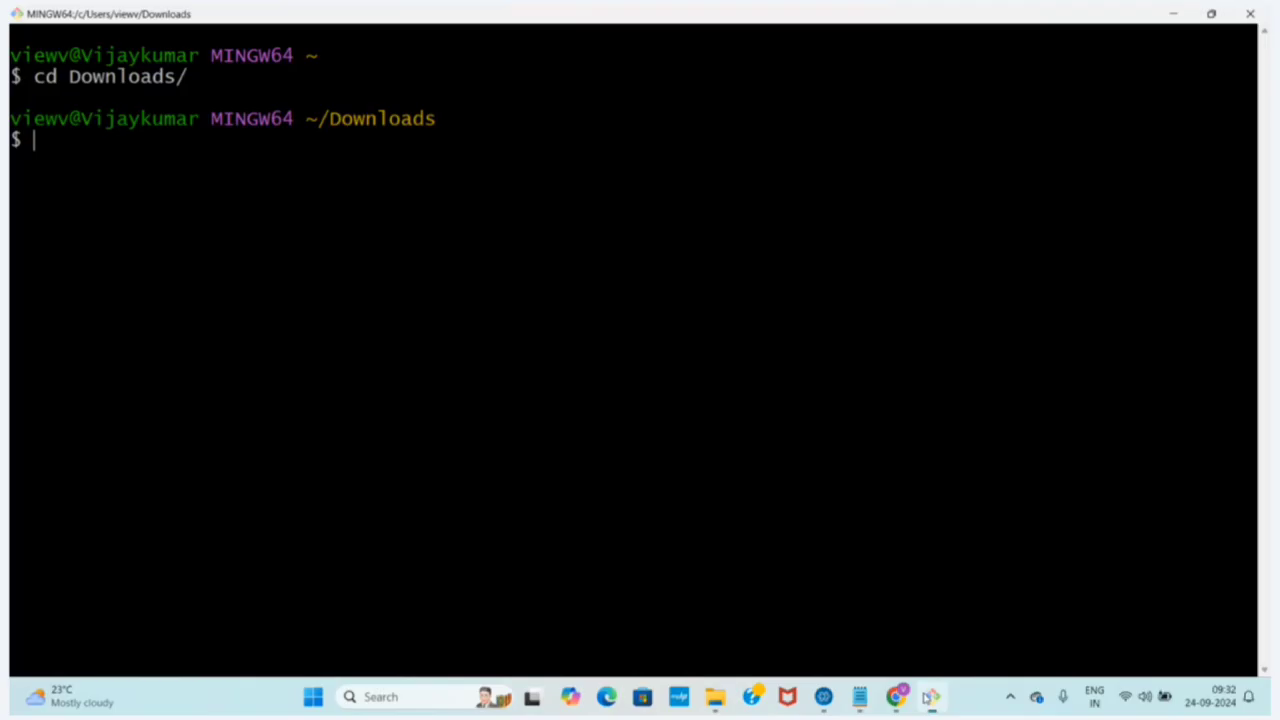
right_click(61, 150)
left_click(108, 205)
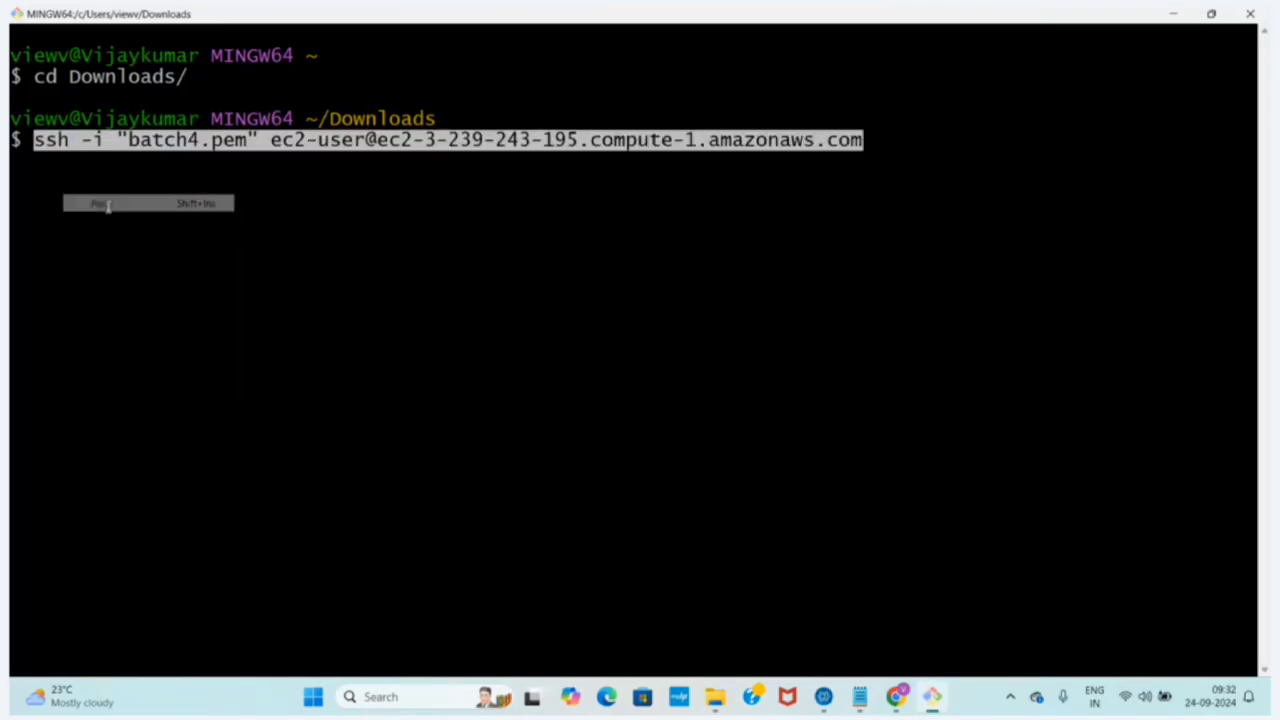
key("Return")
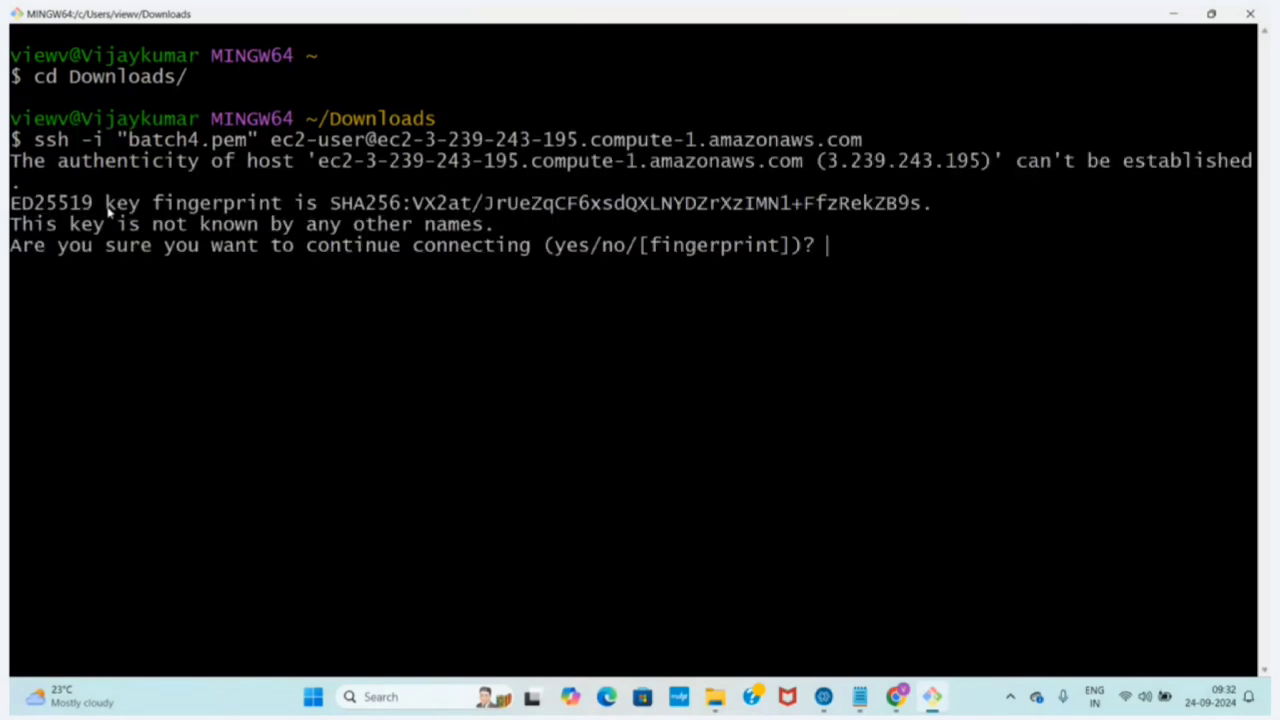
type("yes")
key("Return")
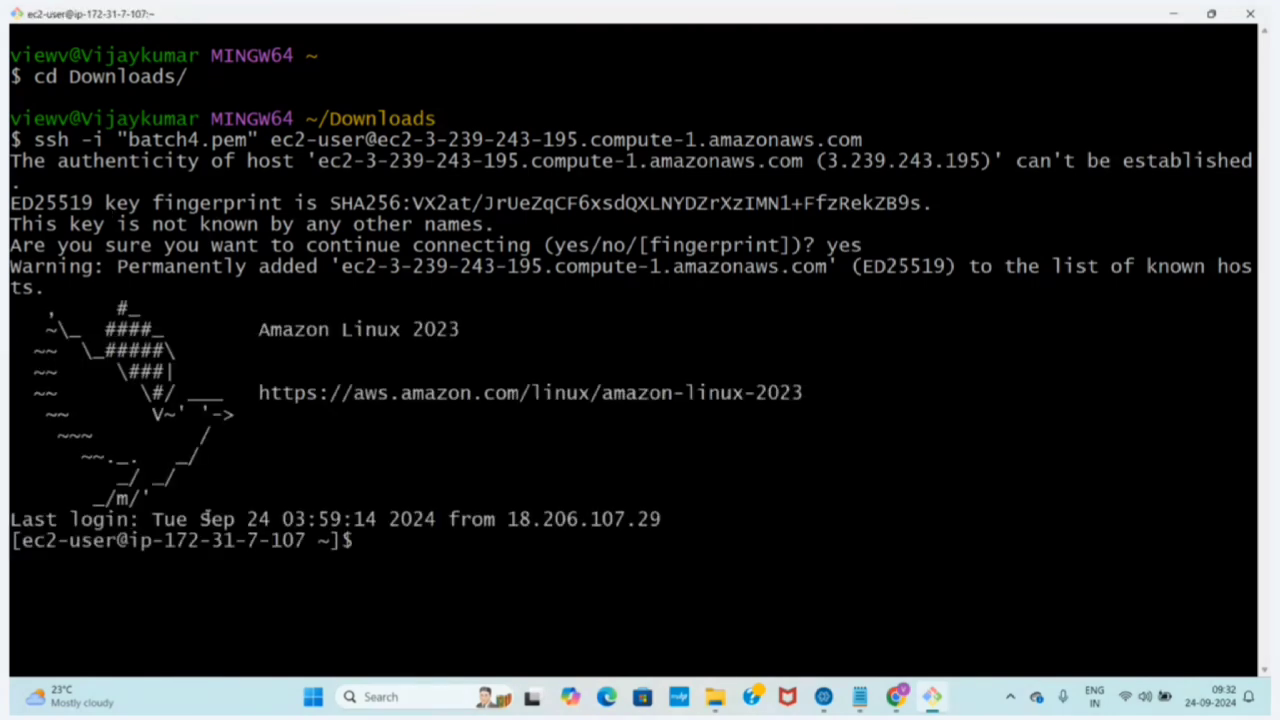
Compare the ec2-user prompt in Git Bash with the powered-off server's EC2 Instance Connect session in Chrome
left_click_drag(306, 540, 20, 541)
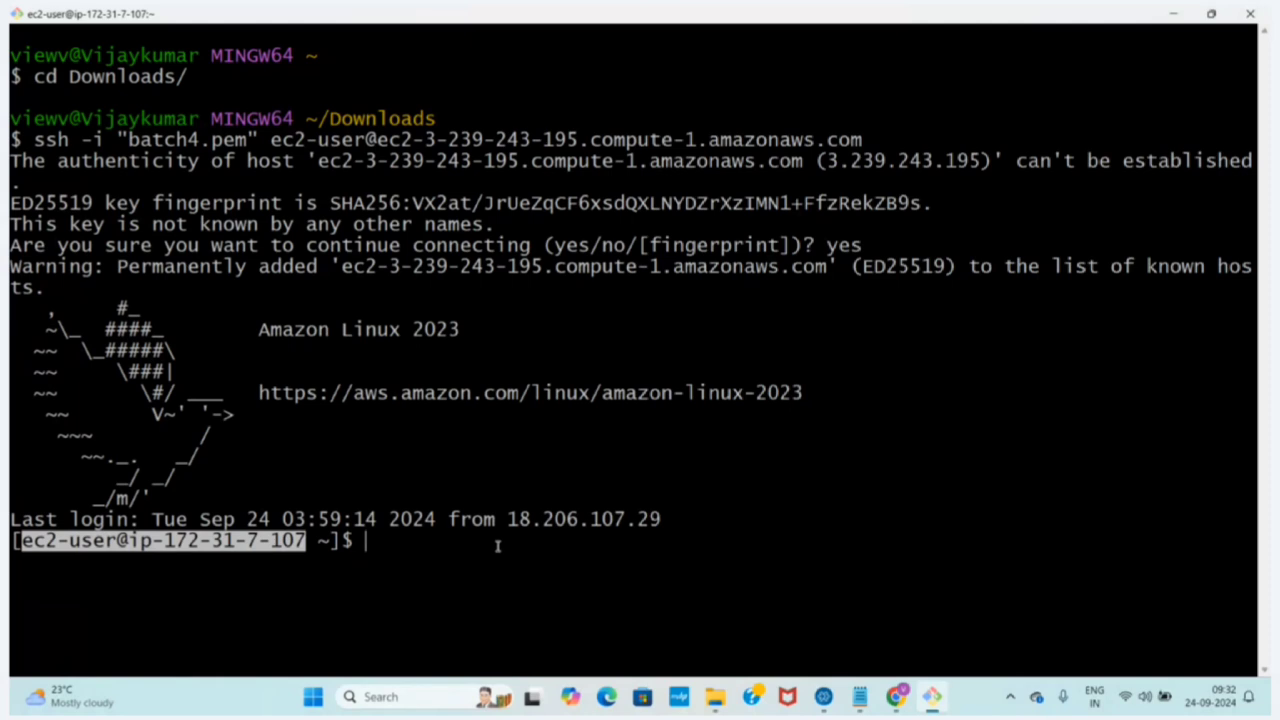
left_click(896, 696)
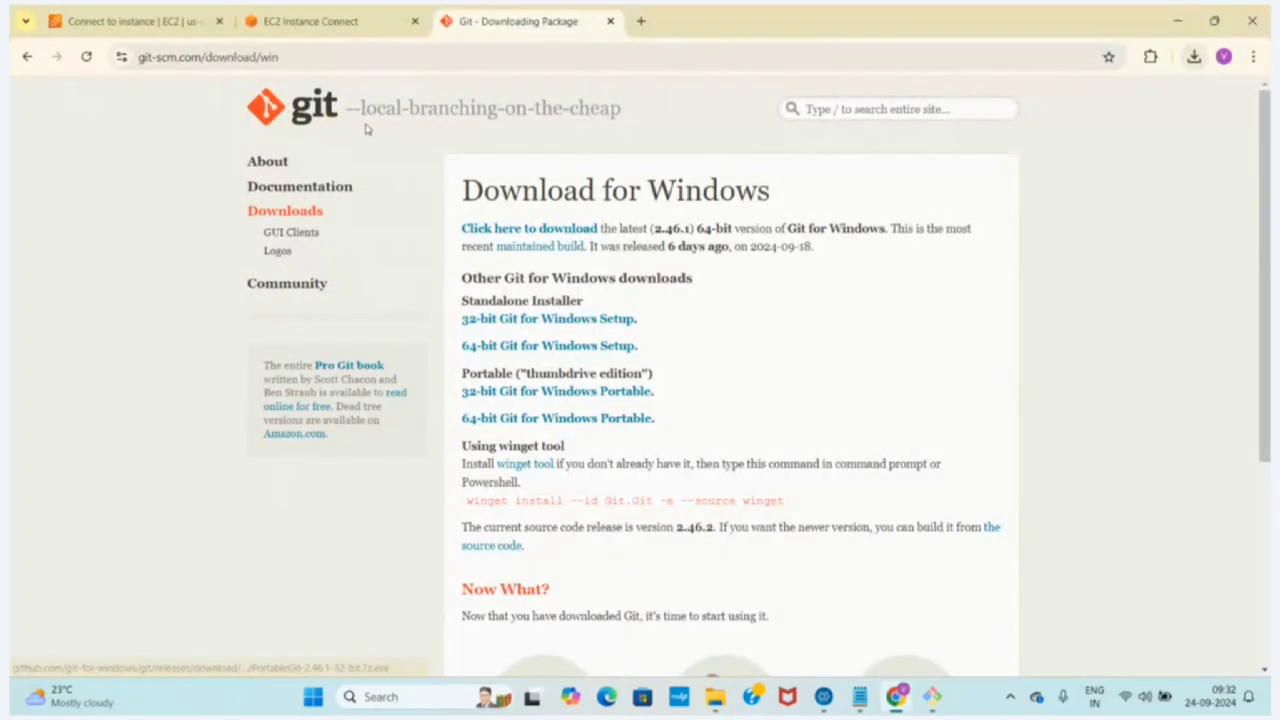
left_click(348, 14)
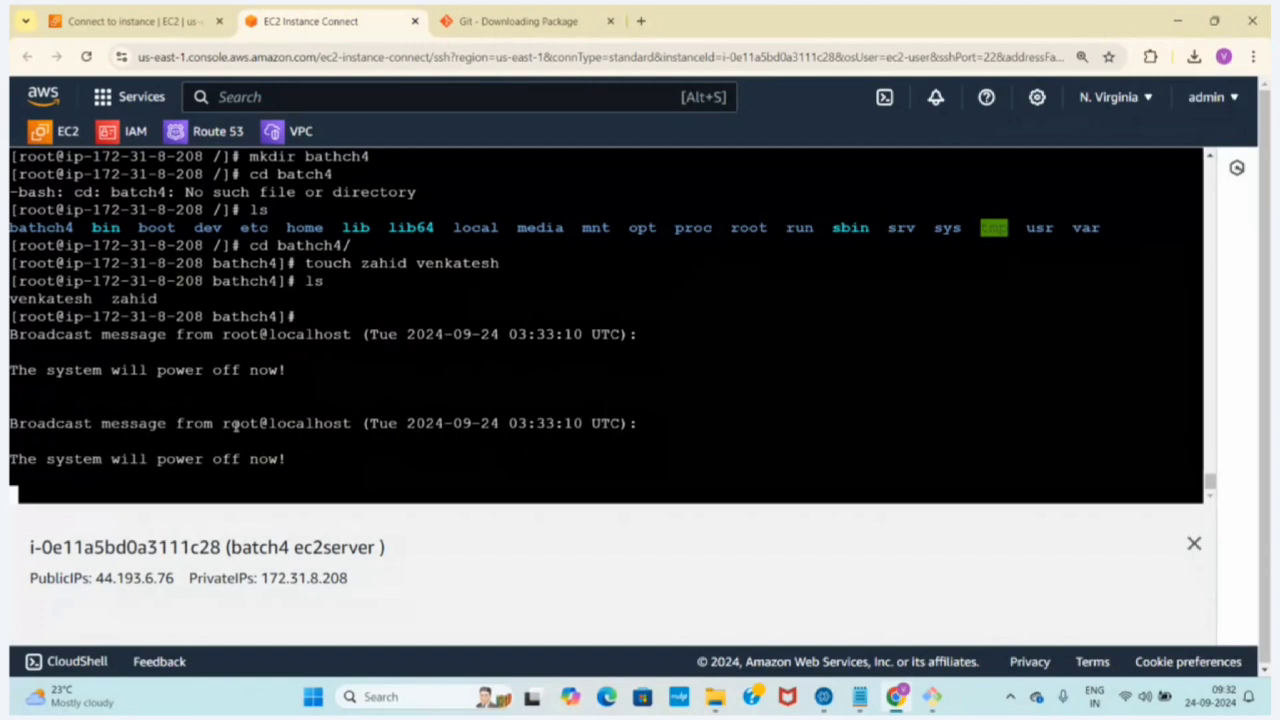
left_click_drag(318, 456, 11, 457)
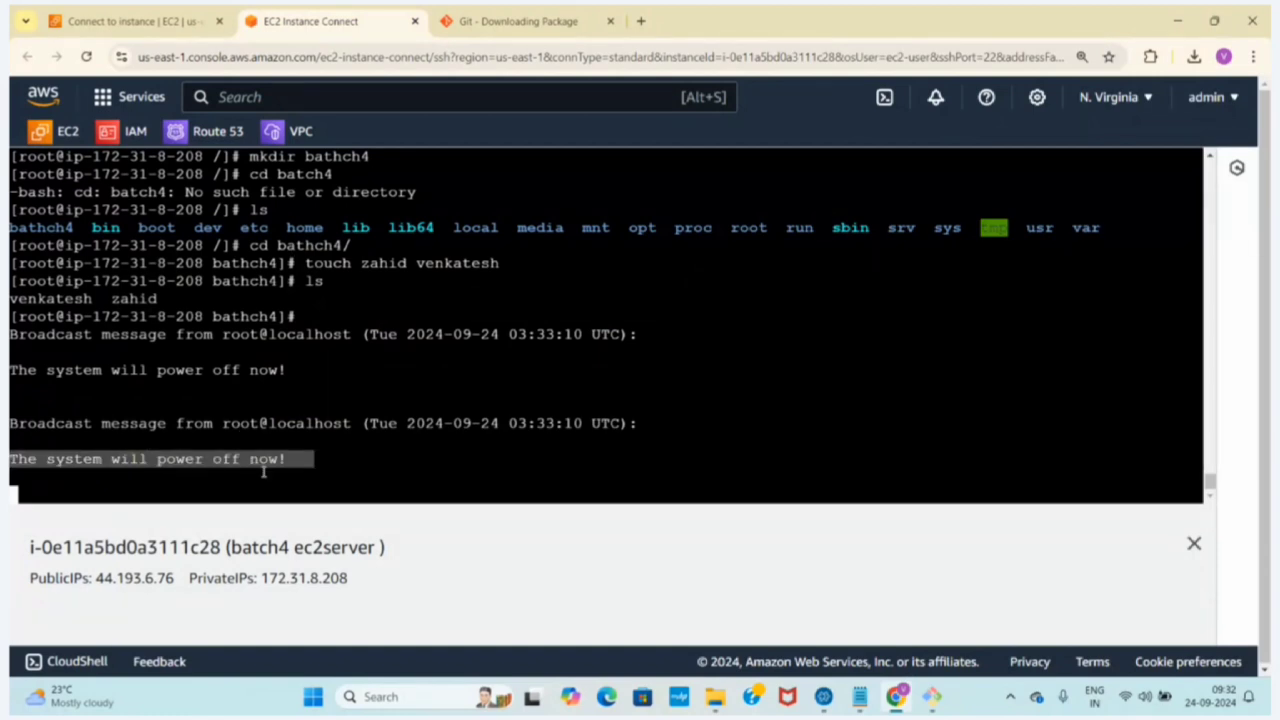
left_click(285, 482)
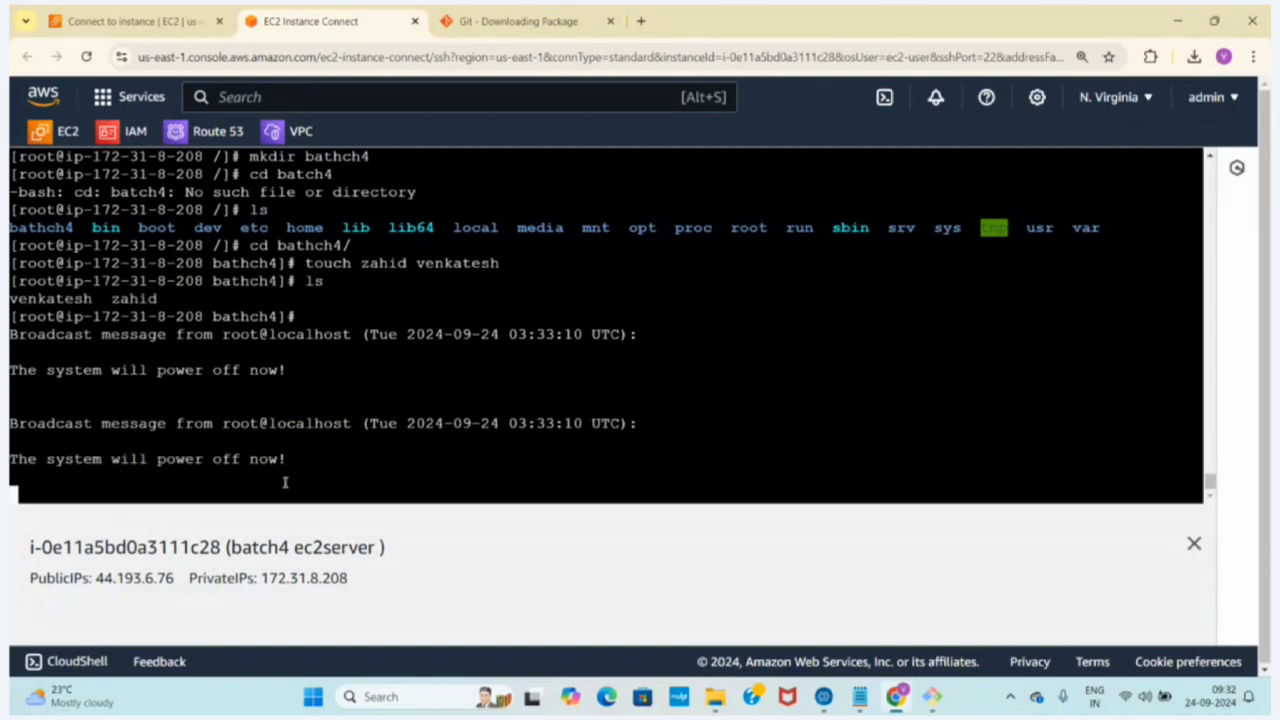
Switch back to Git Bash, become root on the EC2 server with sudo -i, and clear the terminal
left_click(932, 695)
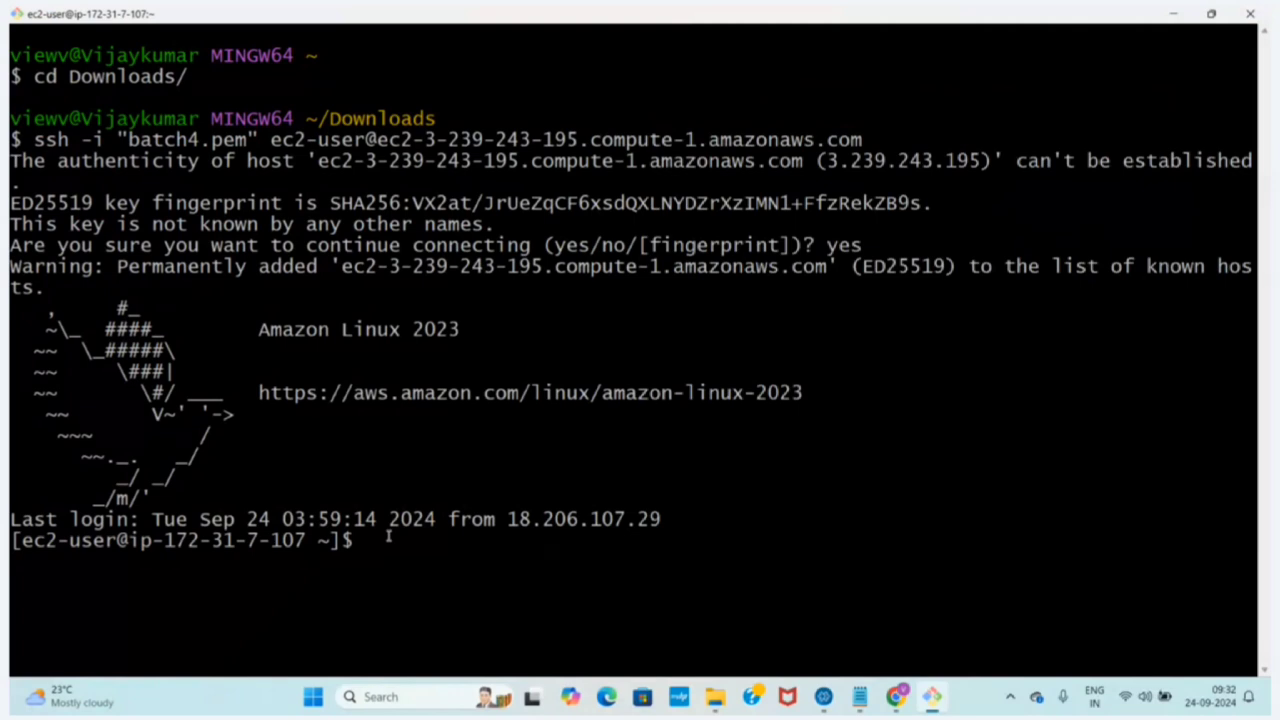
type("sudo -i")
key("Return")
type("clear")
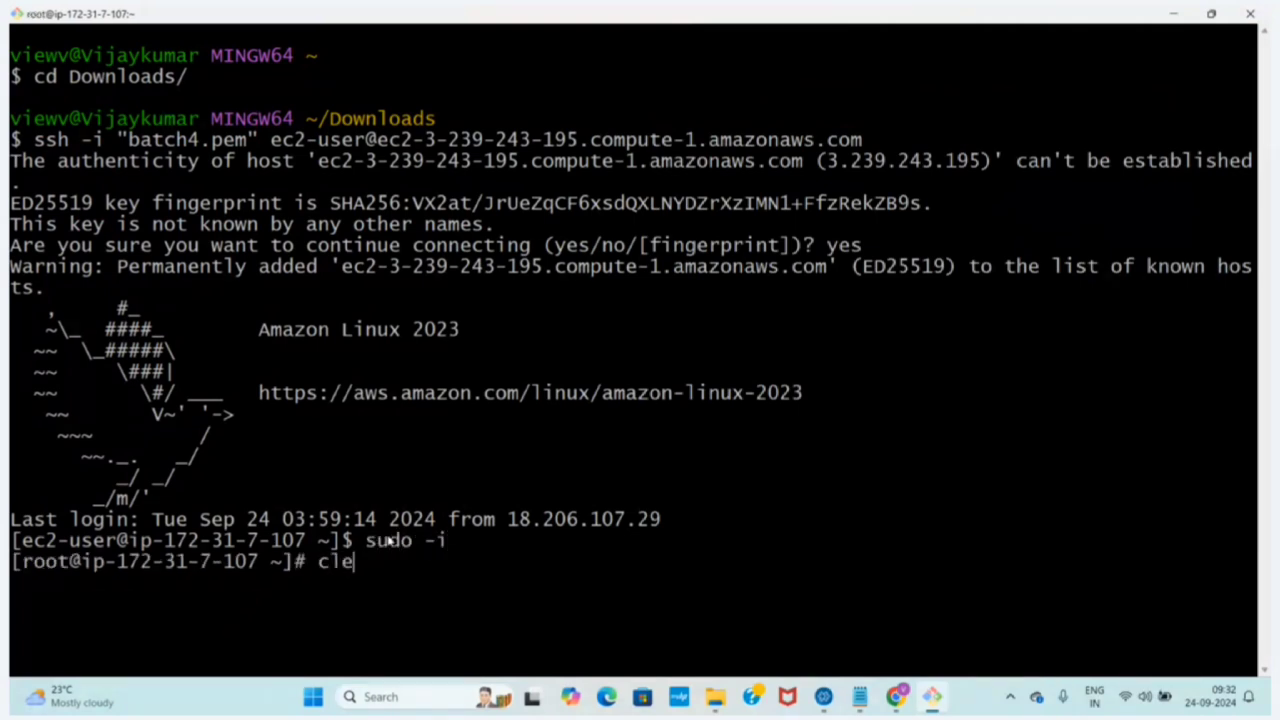
key("Return")
Close the old EC2 Instance Connect tab in Chrome and return to the Connect to instance page without the Amazon Q panel
left_click(896, 697)
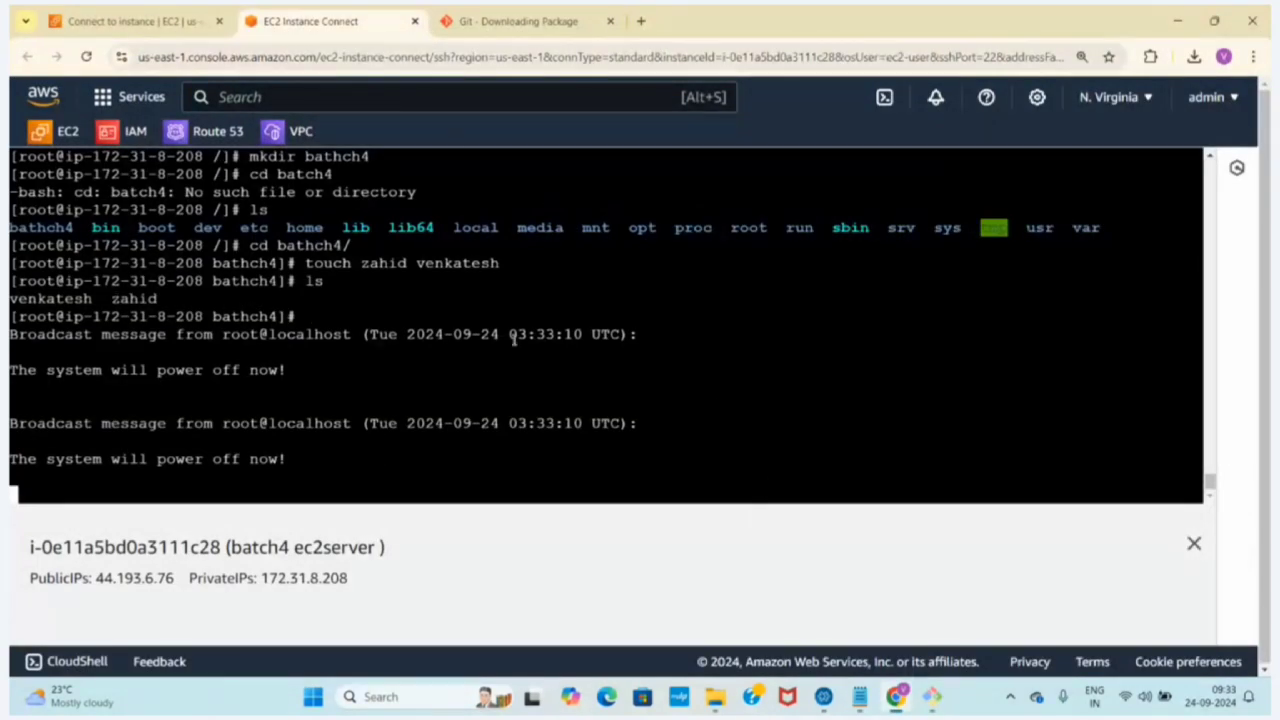
left_click(415, 21)
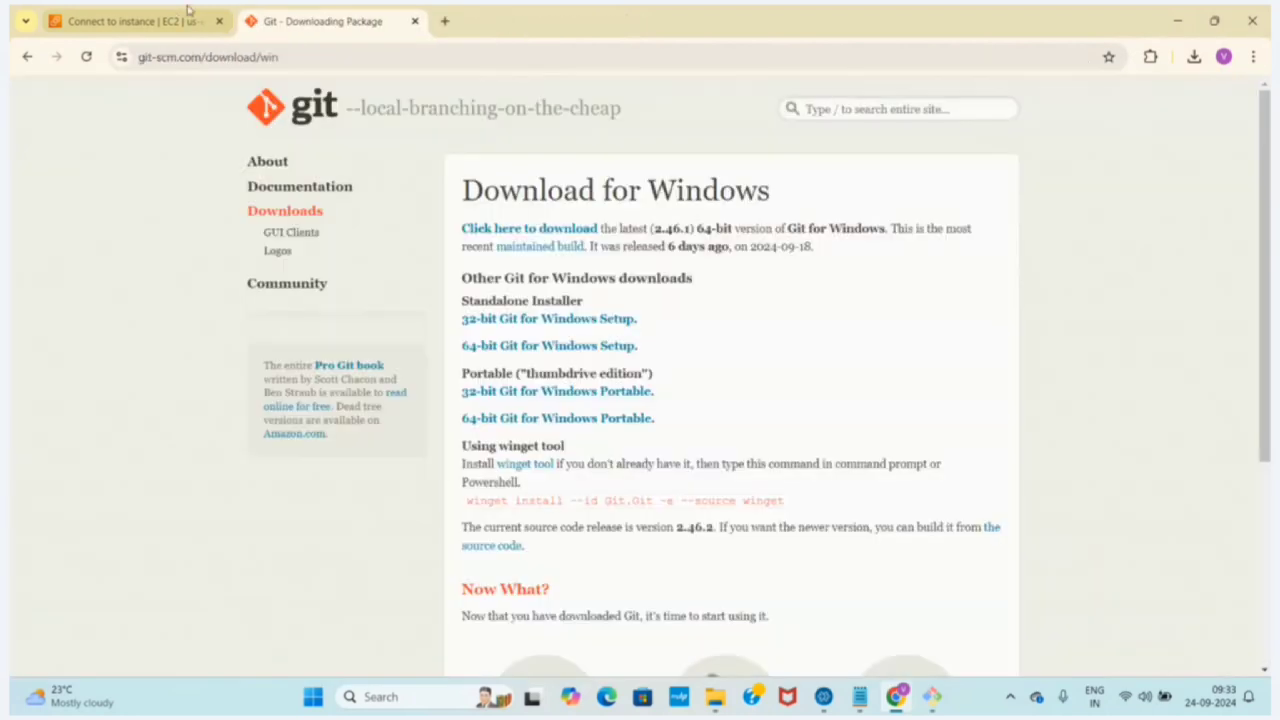
left_click(187, 16)
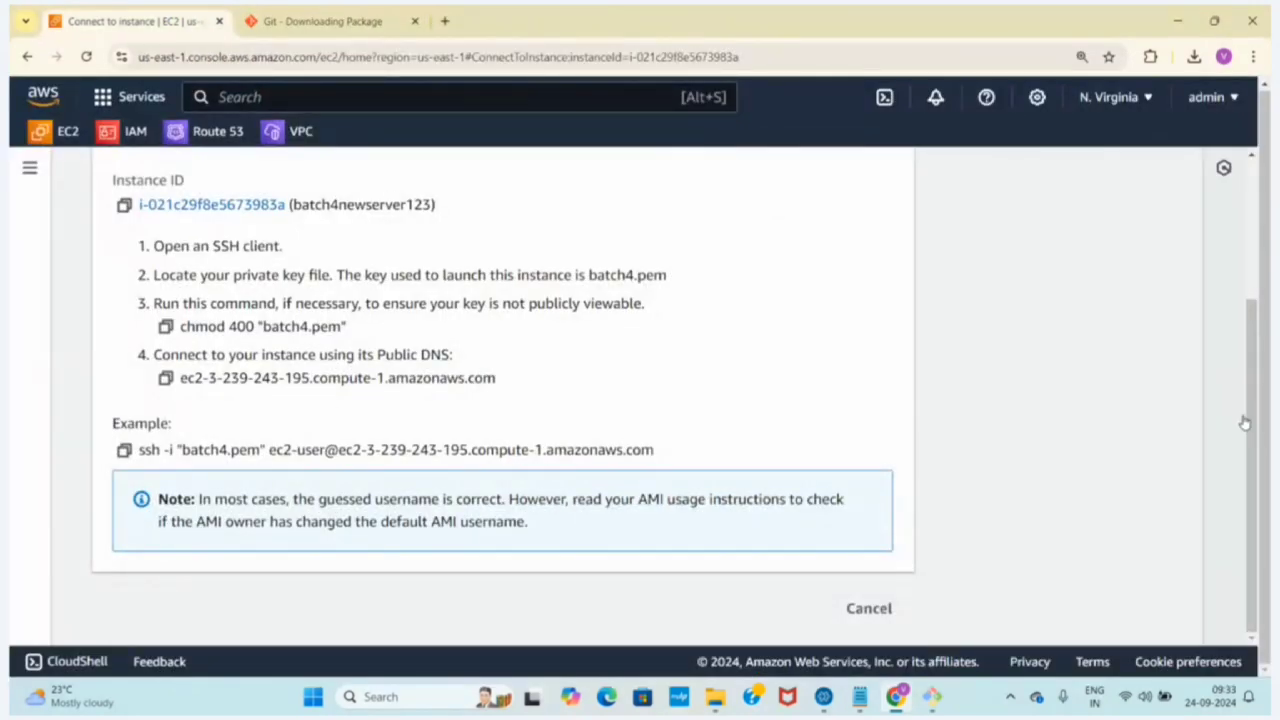
left_click(1243, 314)
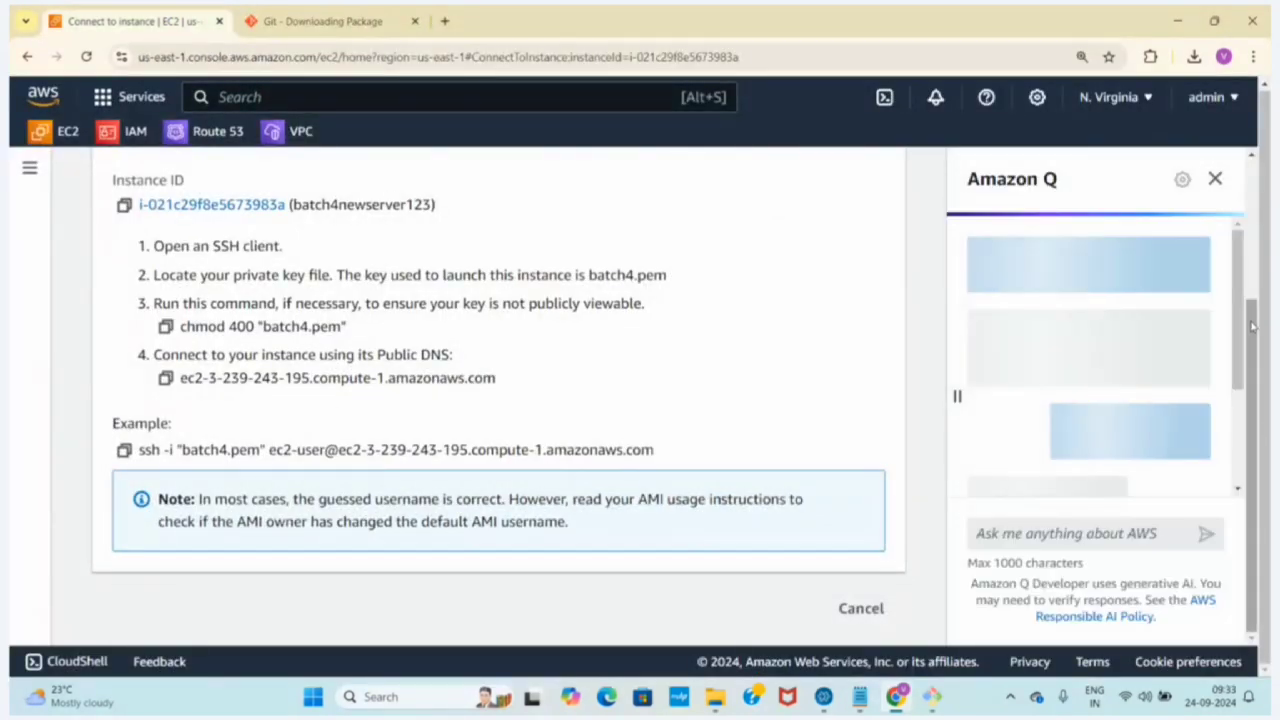
left_click(1214, 177)
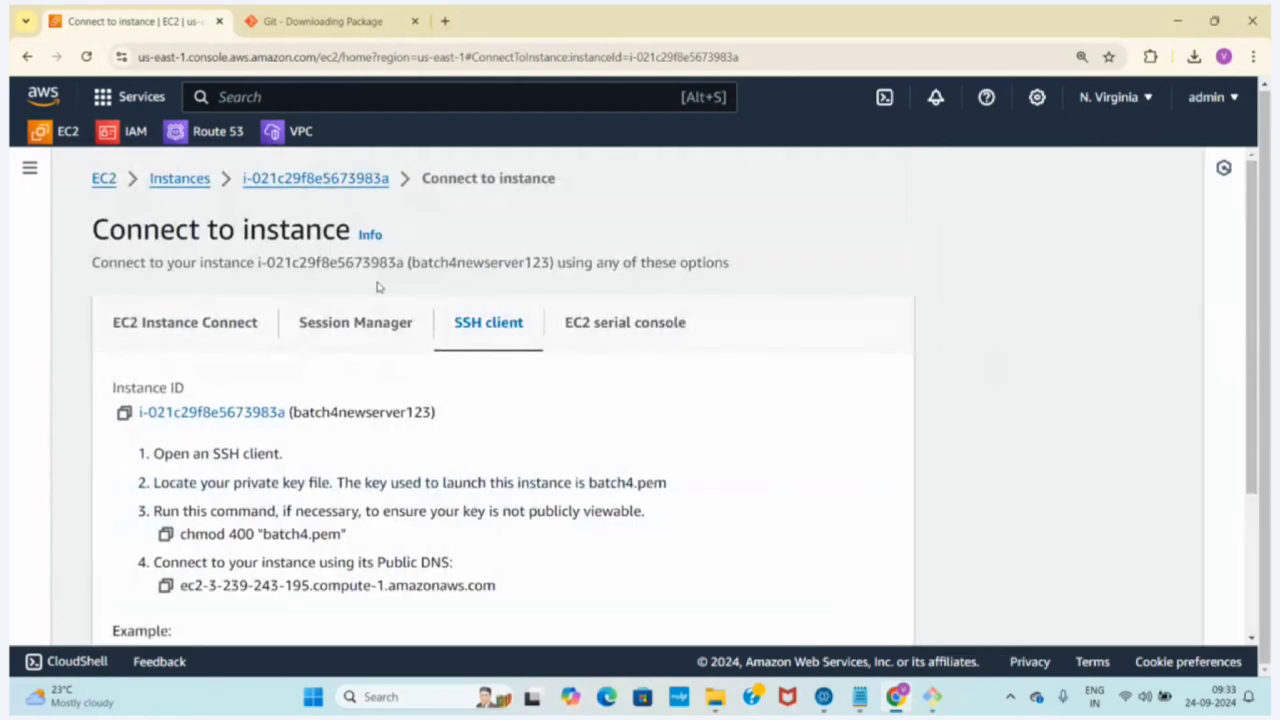
Review the EC2 Instance Connect and SSH client options for batch4newserver123, highlighting the example ssh command
left_click(208, 323)
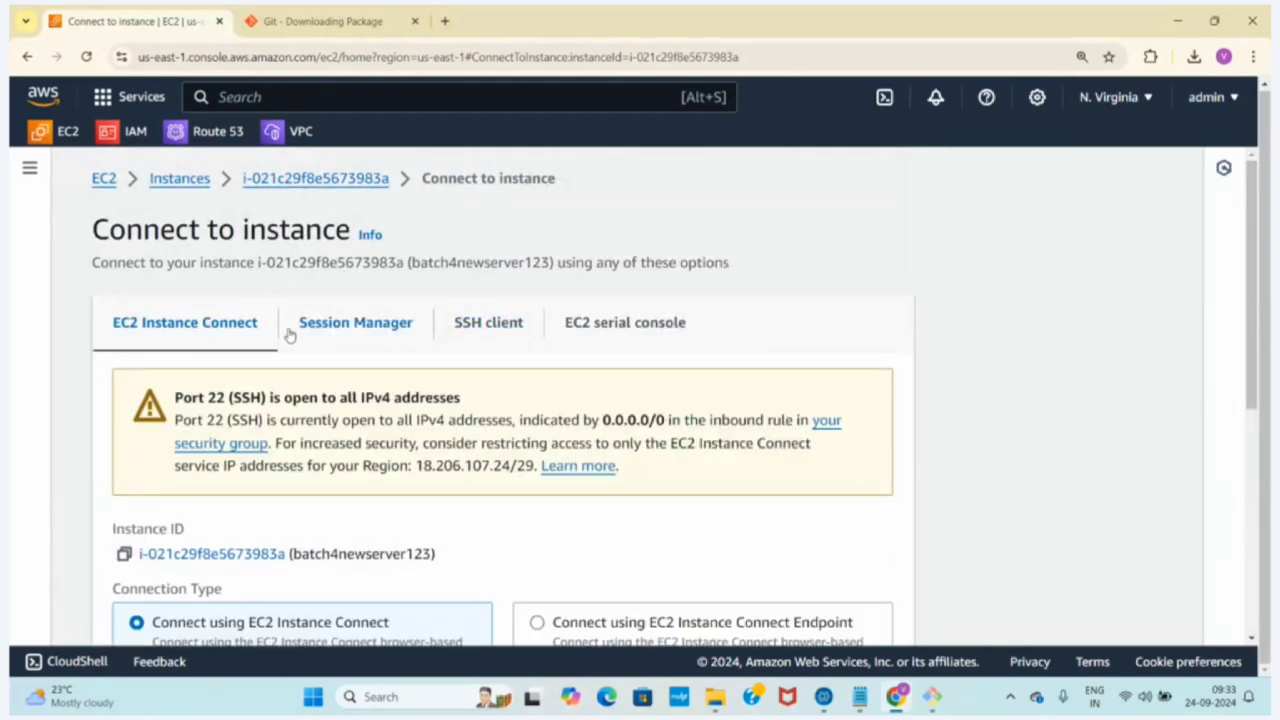
left_click(478, 323)
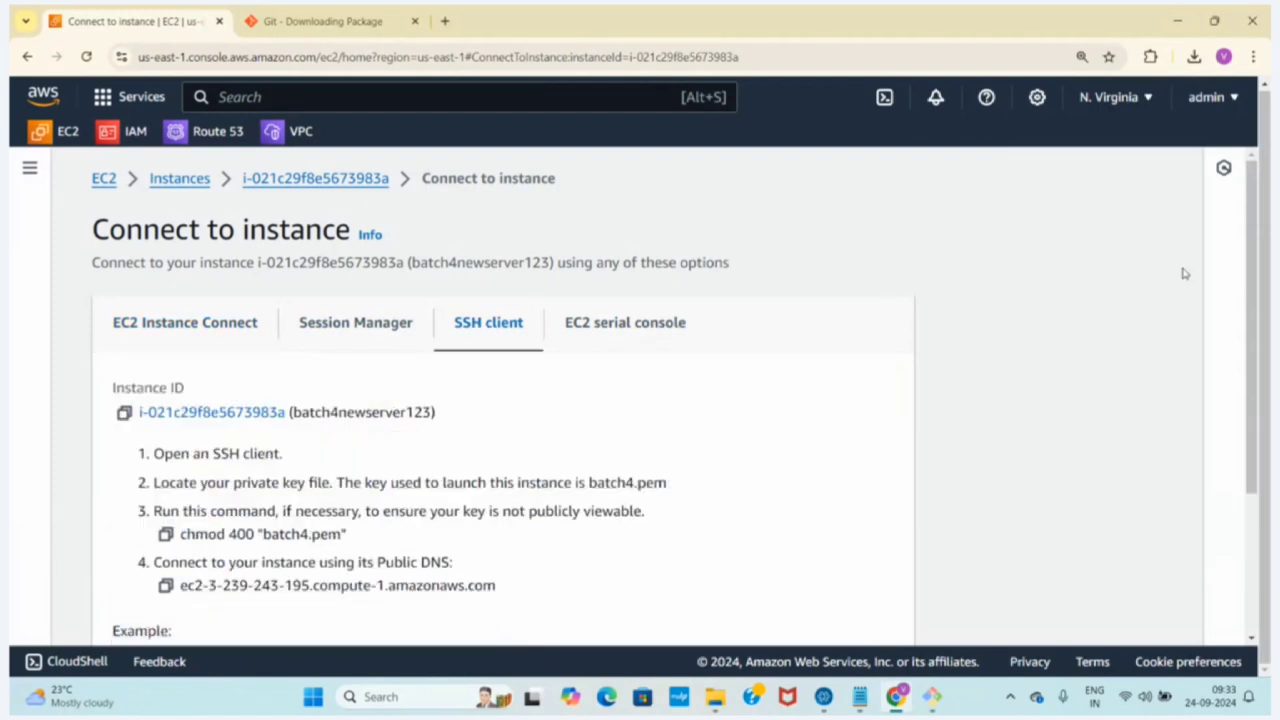
scroll(436, 424, "down", 2)
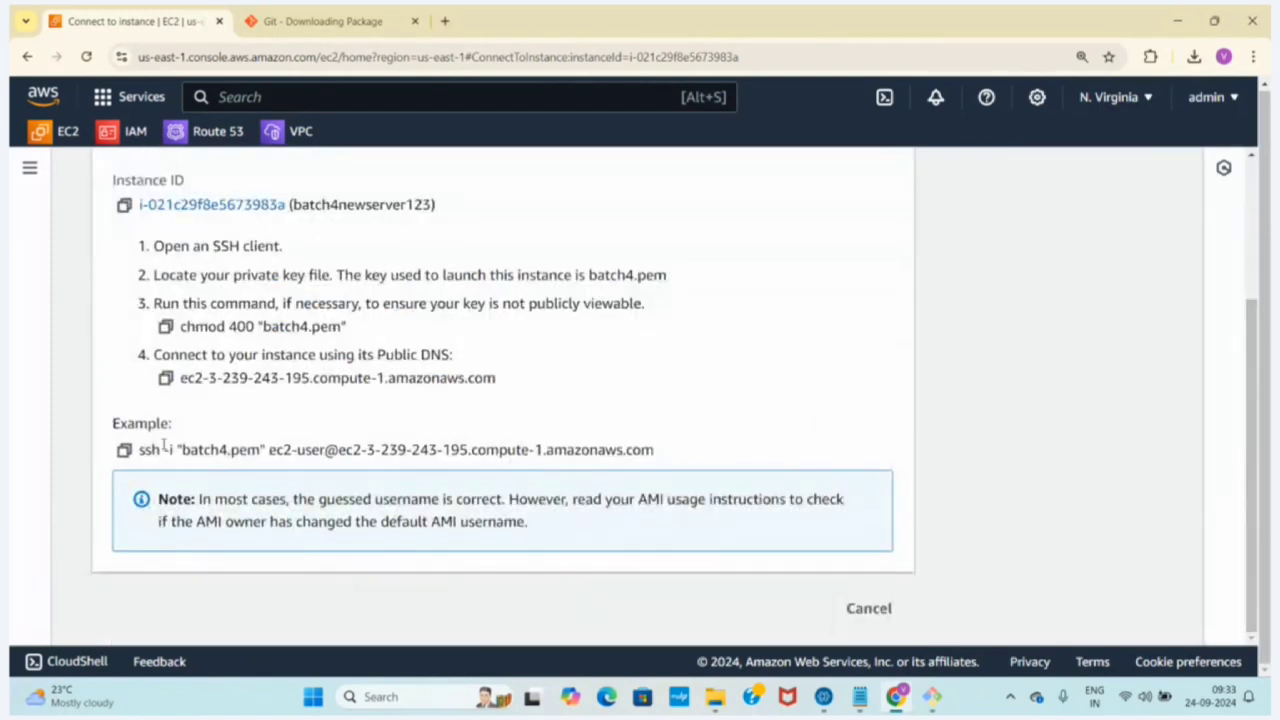
left_click_drag(137, 449, 745, 485)
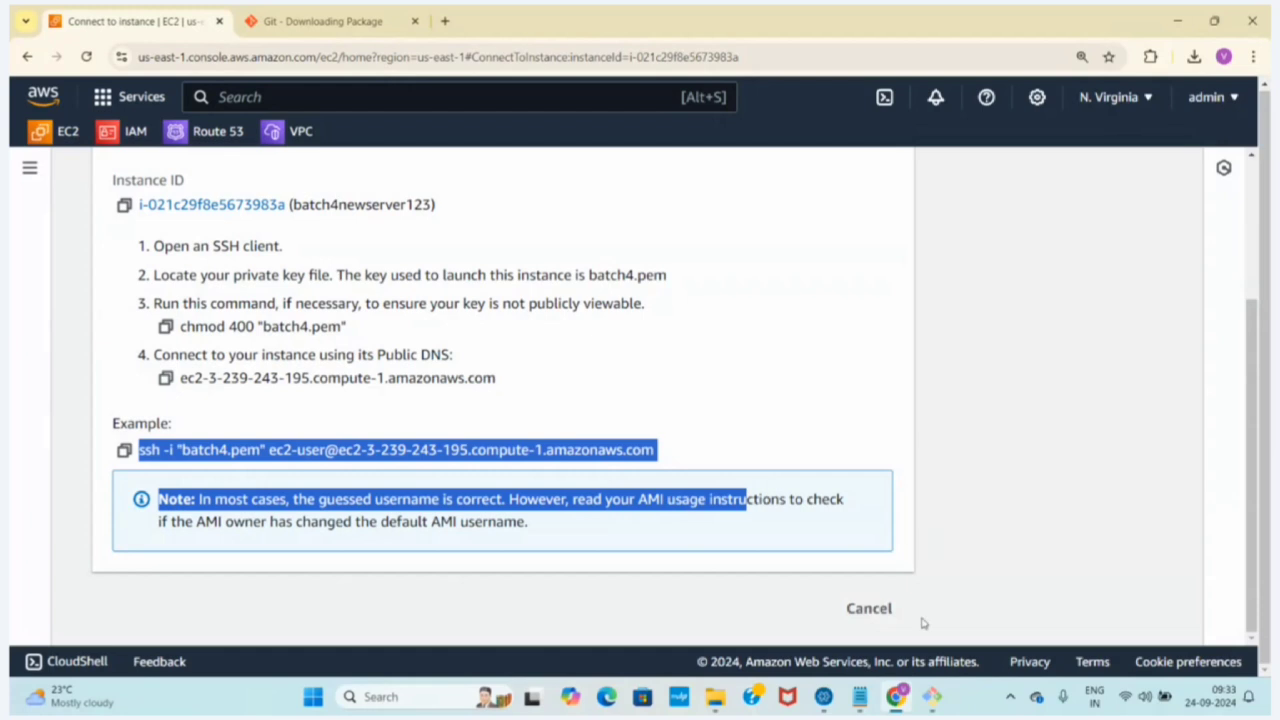
Revisit the root session in Git Bash and the Windows search, and return to the SSH client instructions in Chrome
left_click(931, 697)
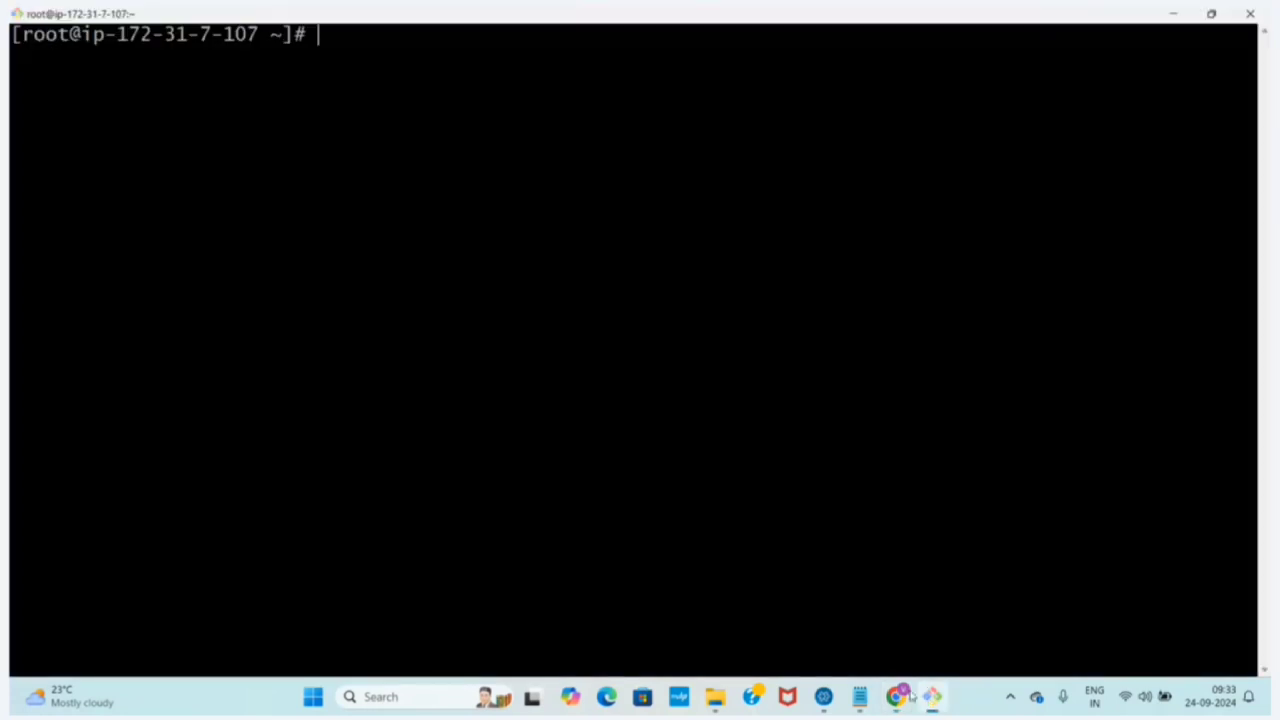
left_click(392, 688)
left_click(332, 286)
left_click(896, 696)
left_click(998, 368)
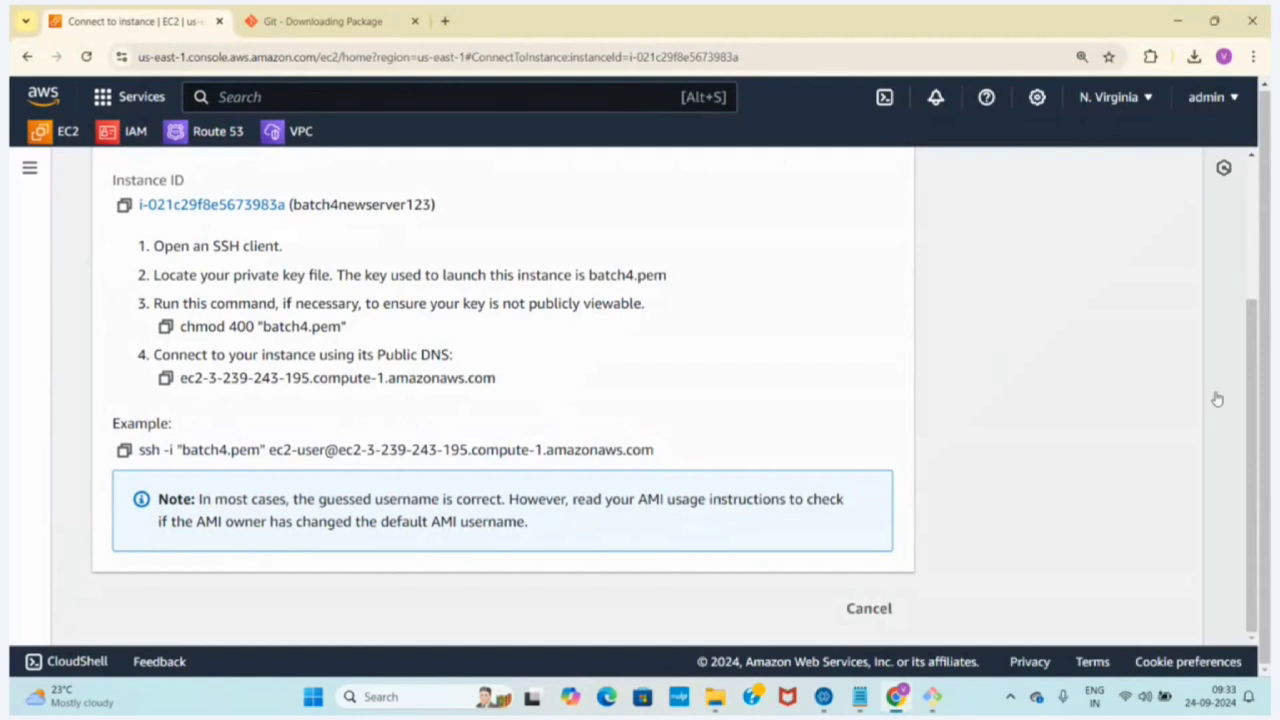
left_click_drag(1250, 401, 1255, 145)
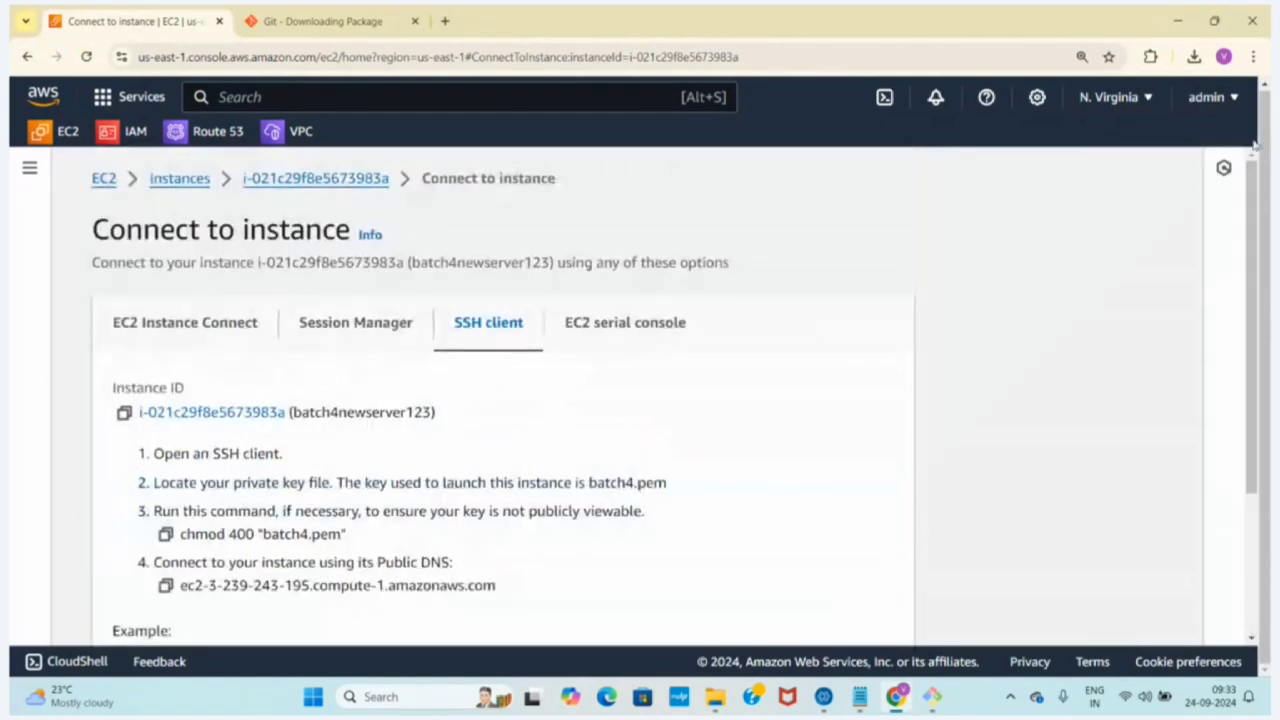
Switch to the aws.txt notes in Notepad and place the cursor at the end of the putty line
left_click(859, 696)
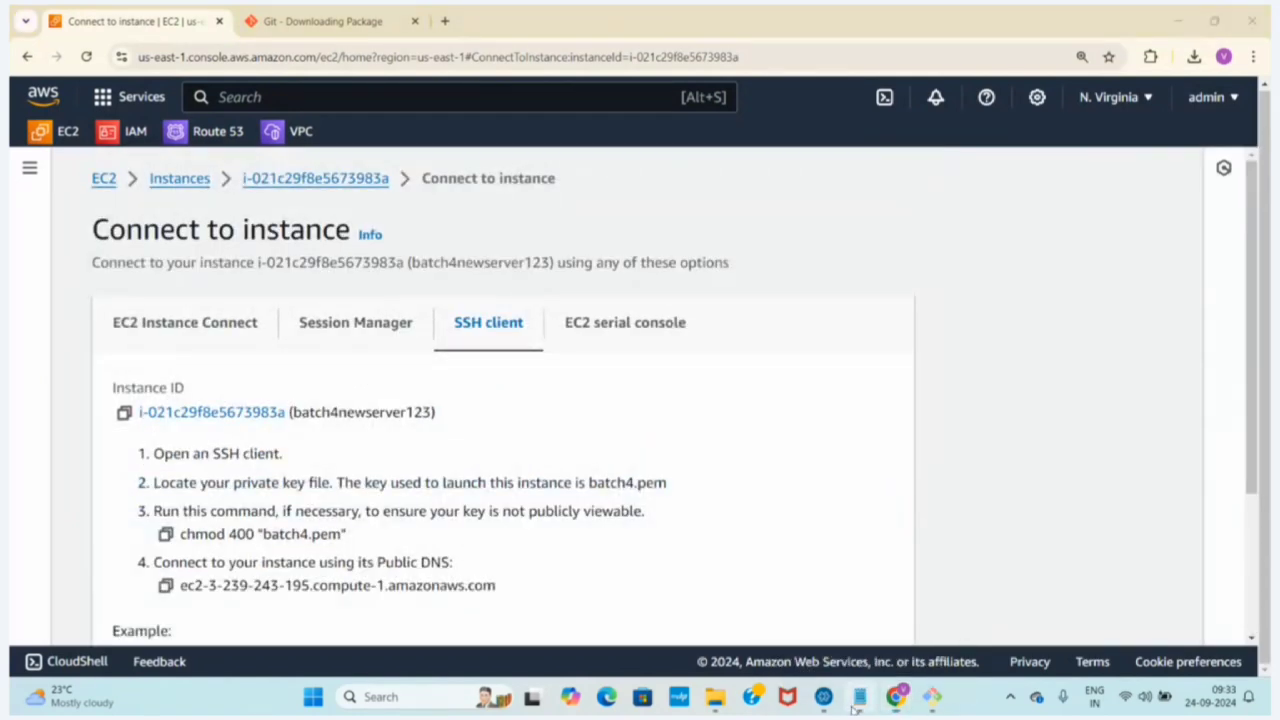
left_click(104, 583)
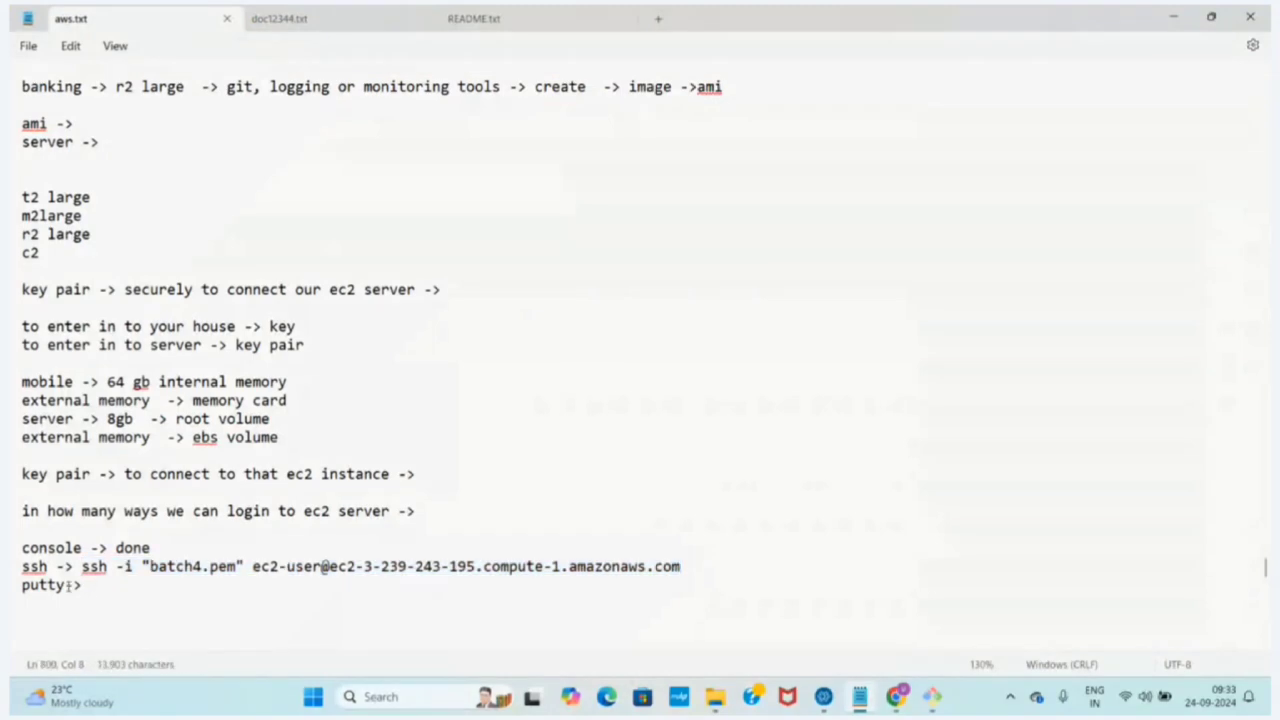
left_click(66, 585)
left_click(104, 585)
Switch to Chrome, search for "putty download" in a new tab, and open the PuTTY latest release (0.81) download page via putty.org
left_click(896, 697)
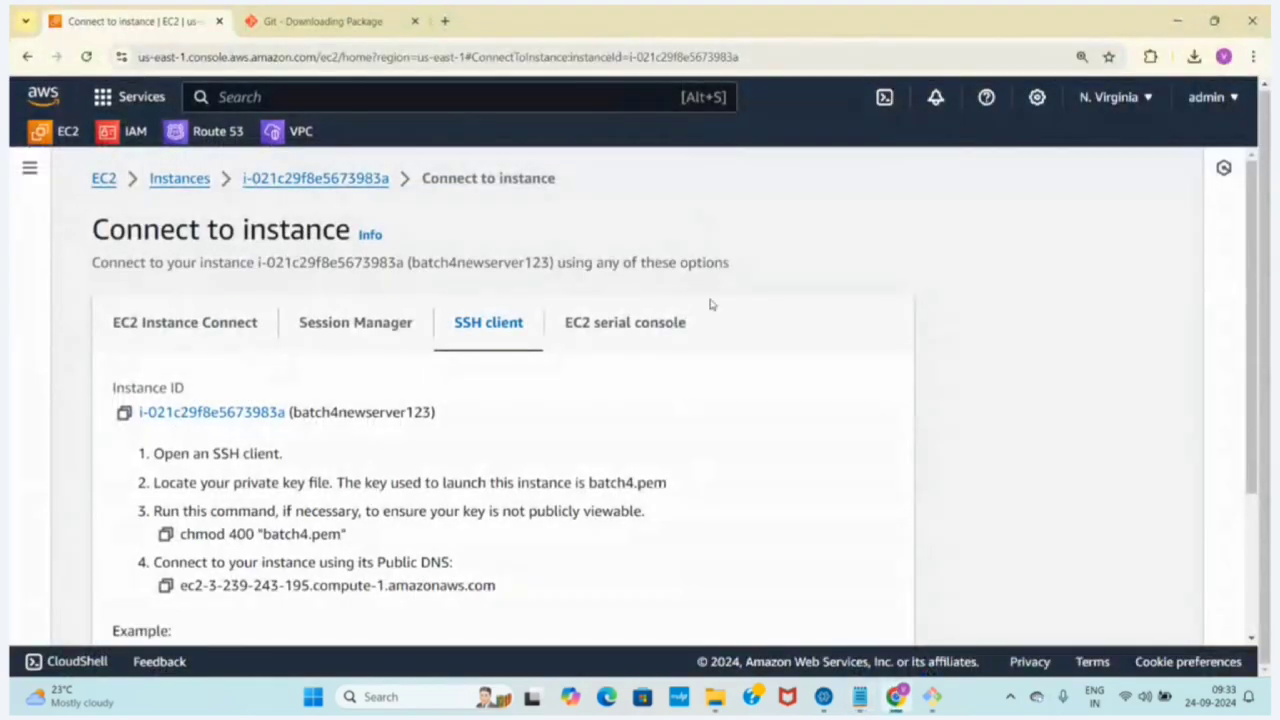
left_click(443, 20)
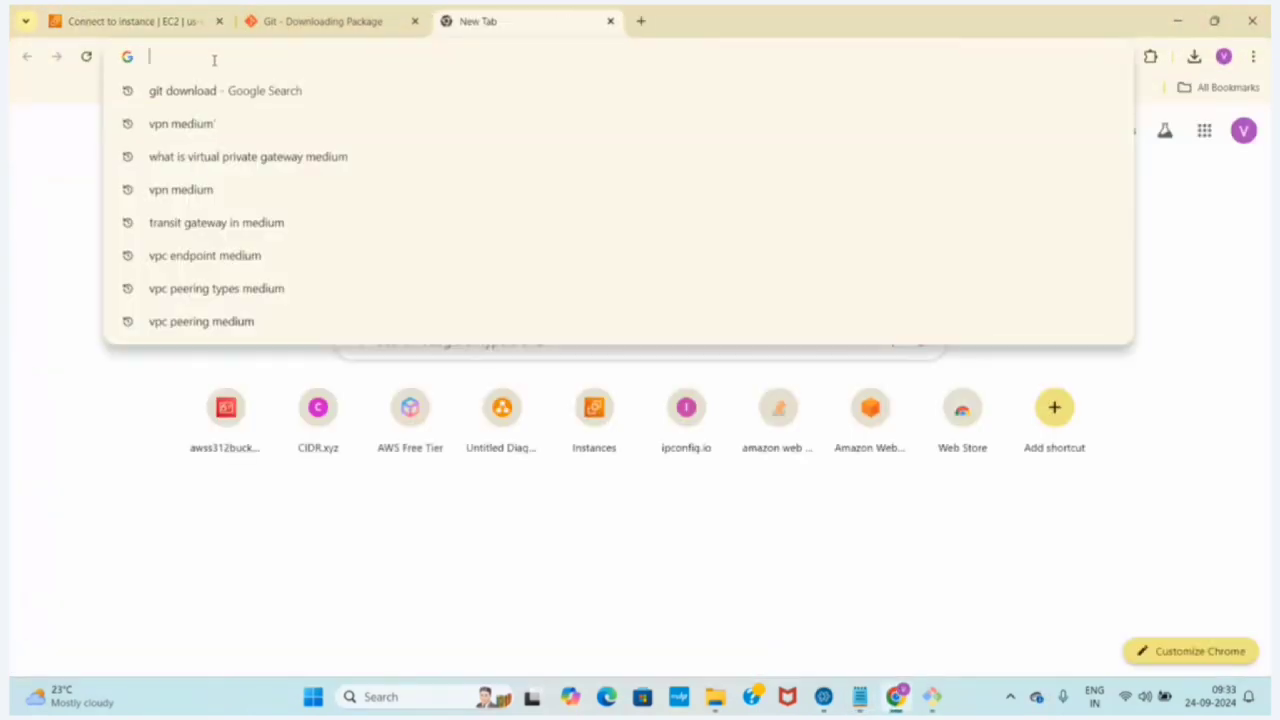
type("putty donalo")
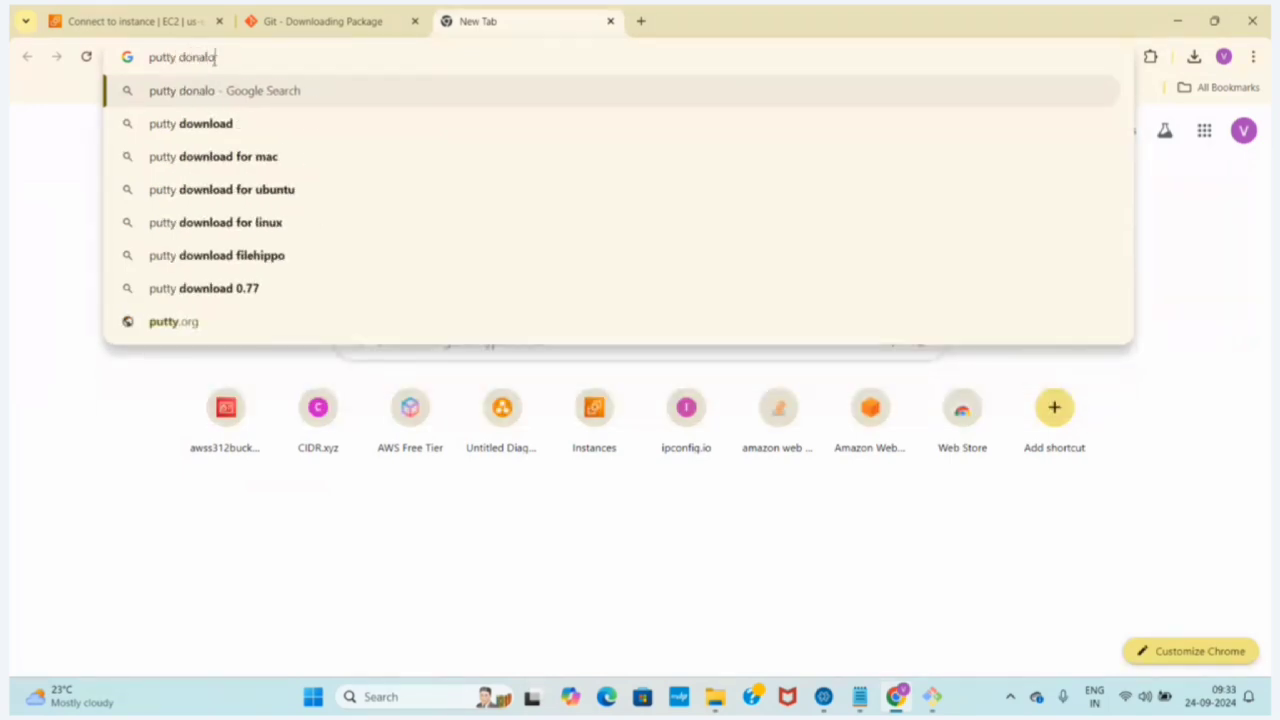
type("d")
left_click(205, 123)
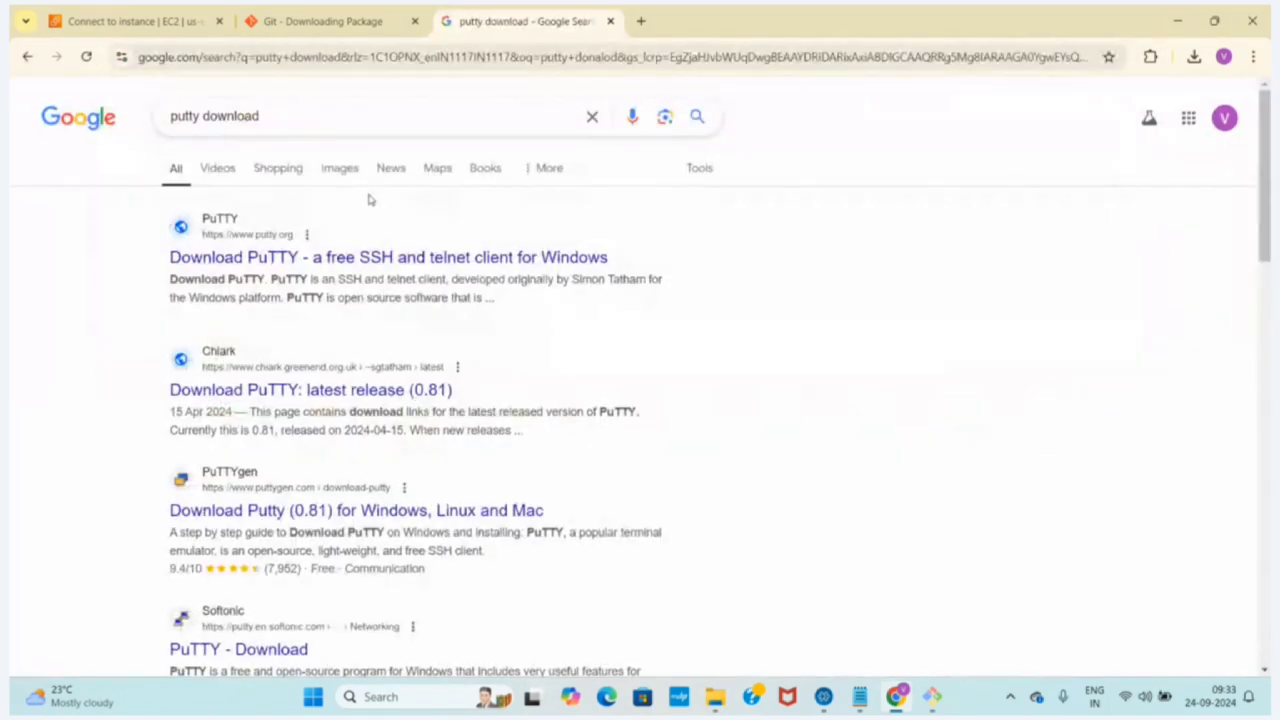
left_click(277, 259)
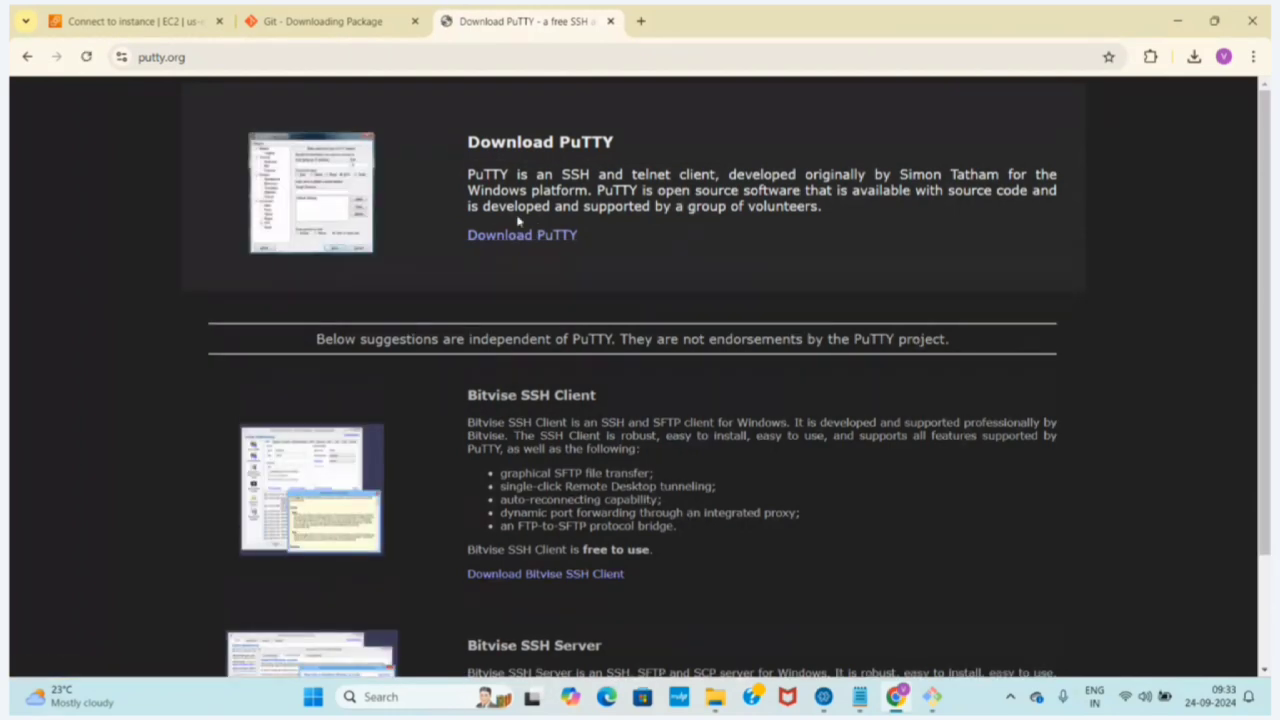
left_click(492, 236)
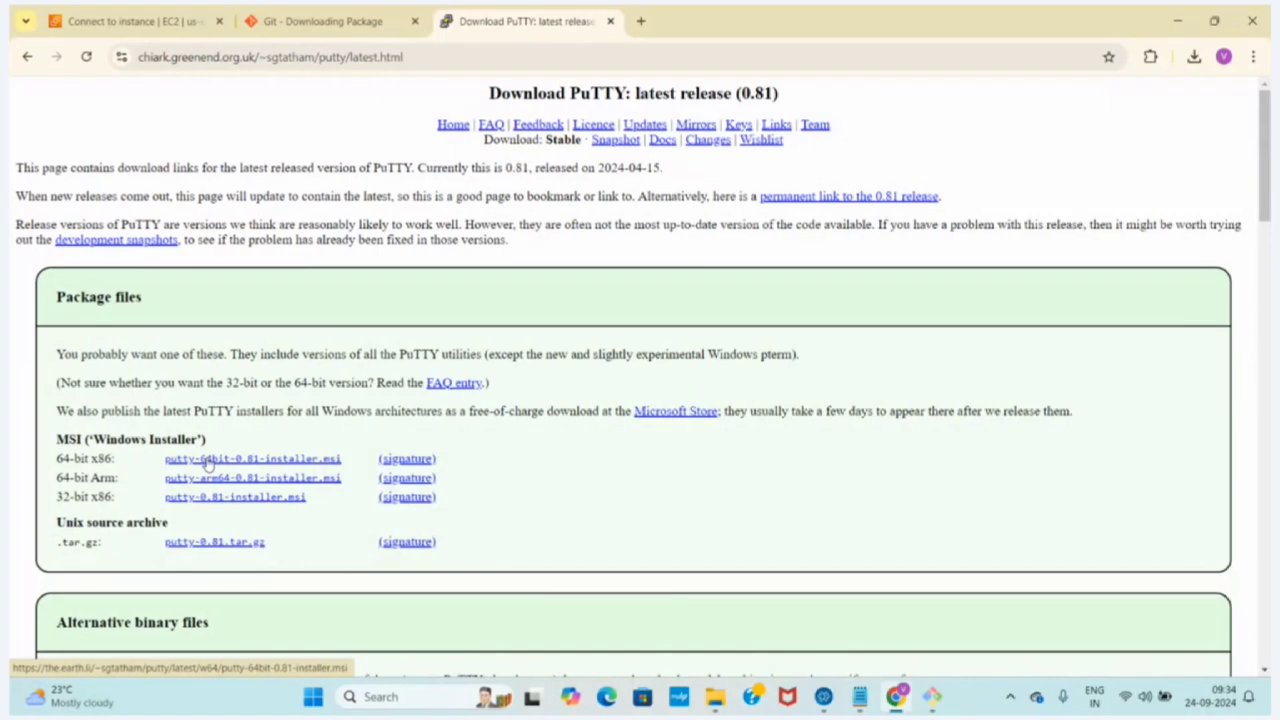
Download the 64-bit x86 installer putty-64bit-0.81-installer.msi, run its setup wizard, and cancel out without repairing or removing PuTTY
left_click(207, 460)
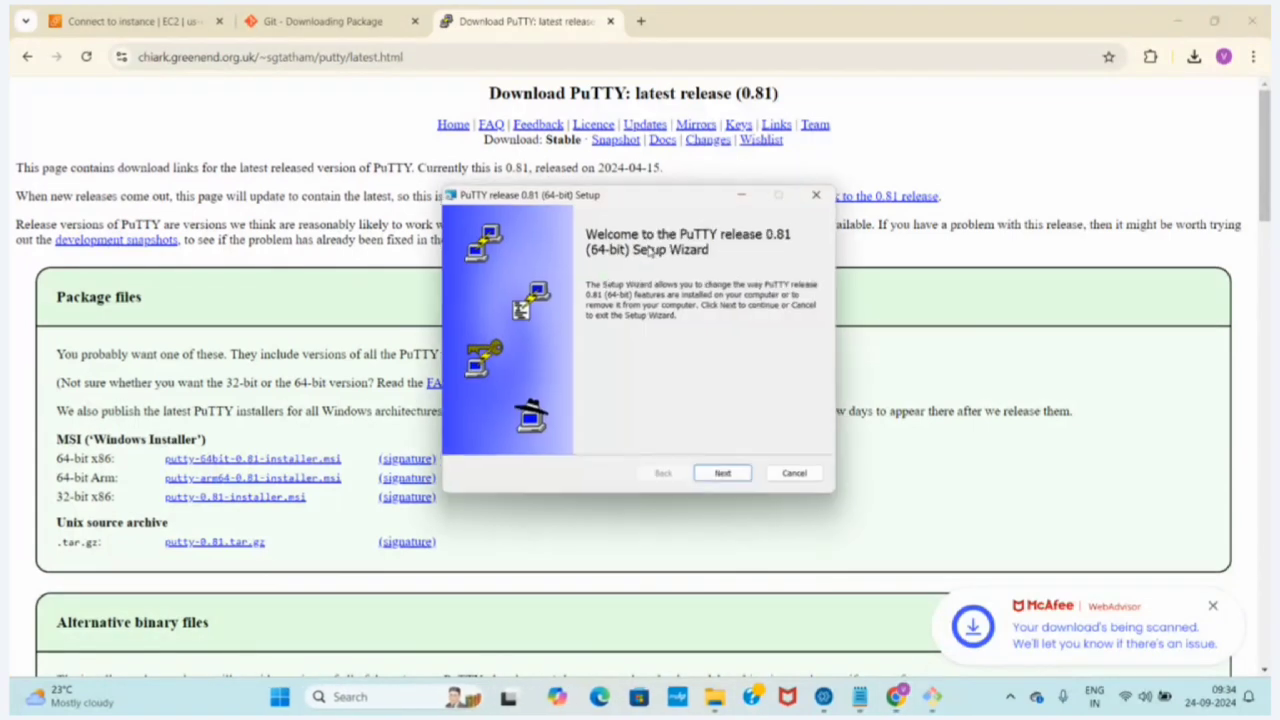
left_click(724, 478)
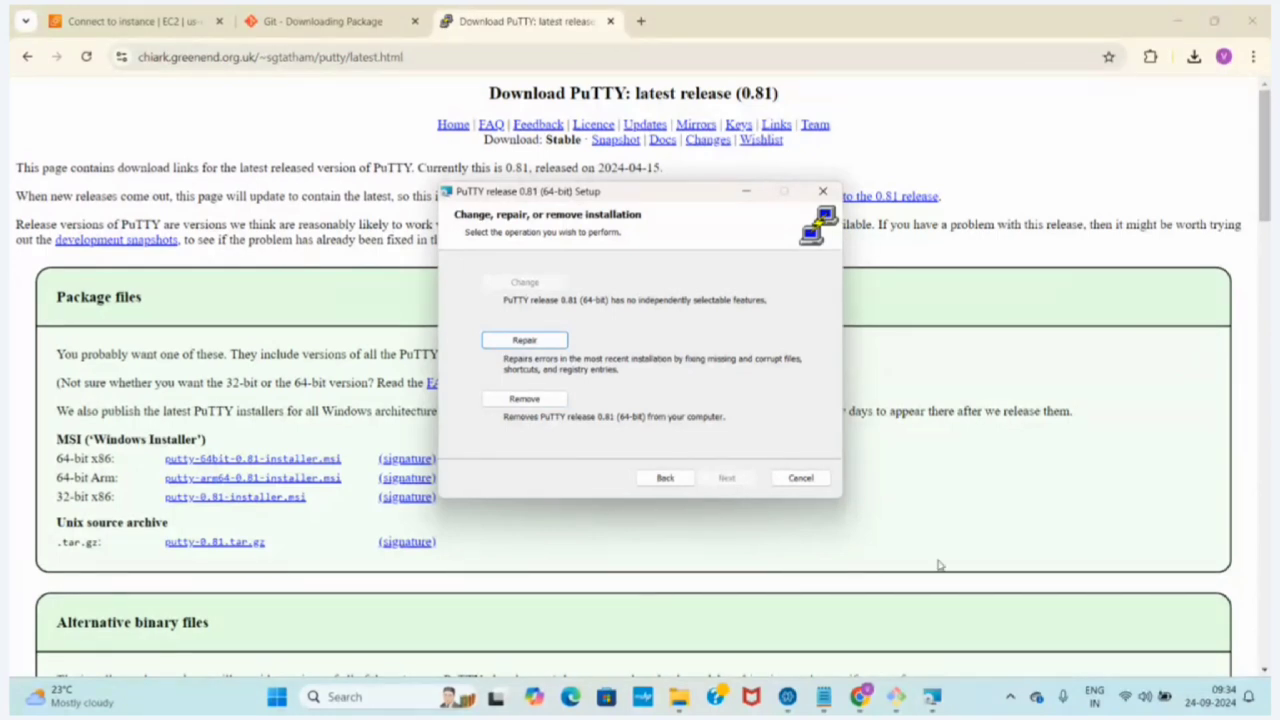
mouse_move(941, 694)
left_click(823, 191)
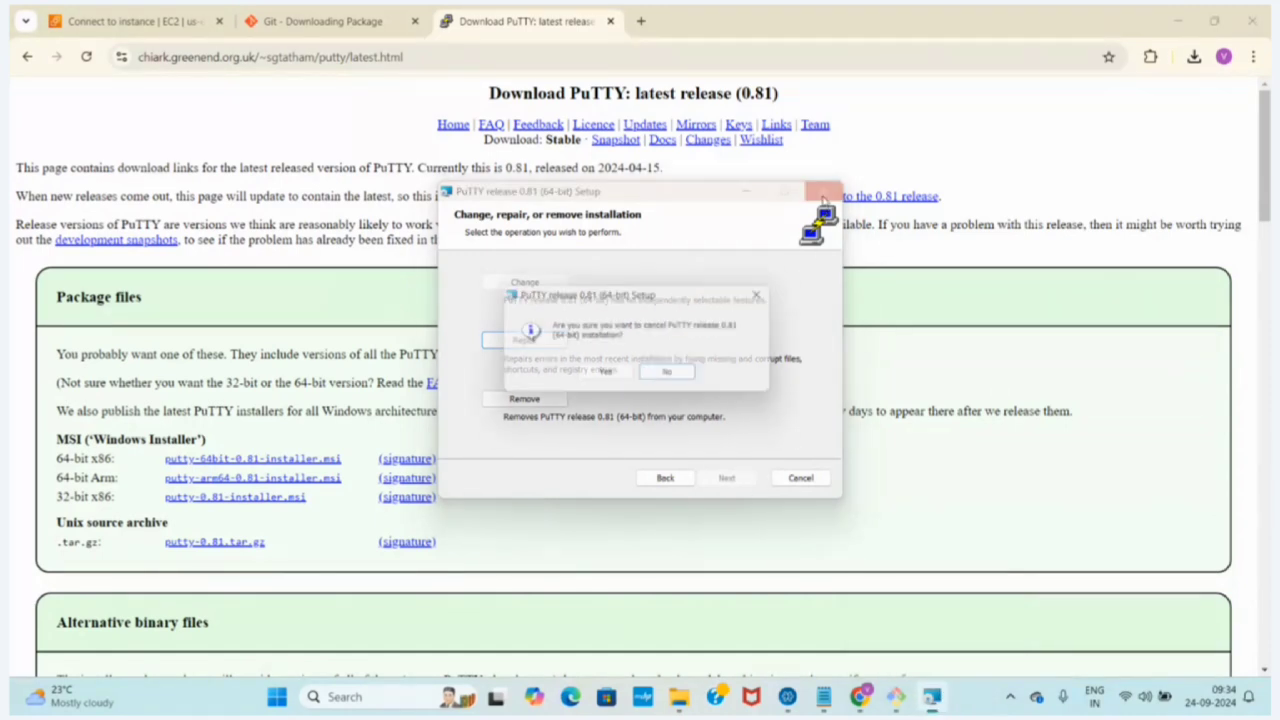
left_click(604, 377)
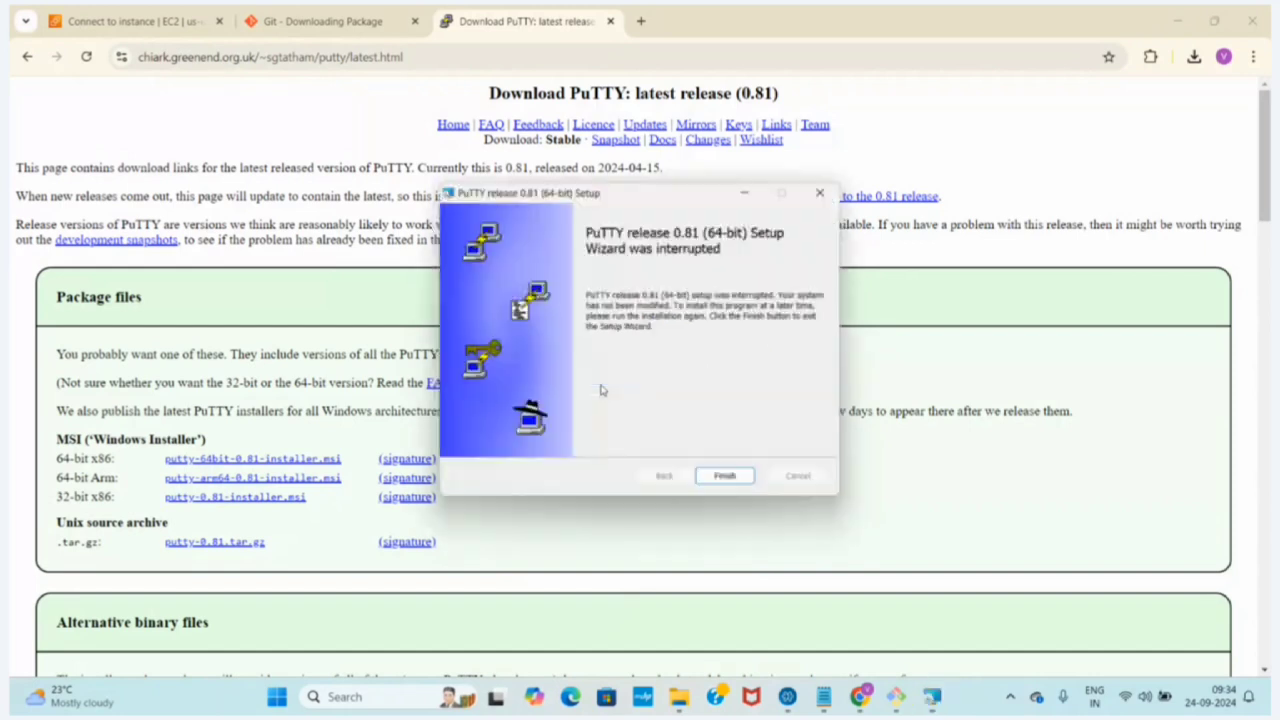
left_click(823, 191)
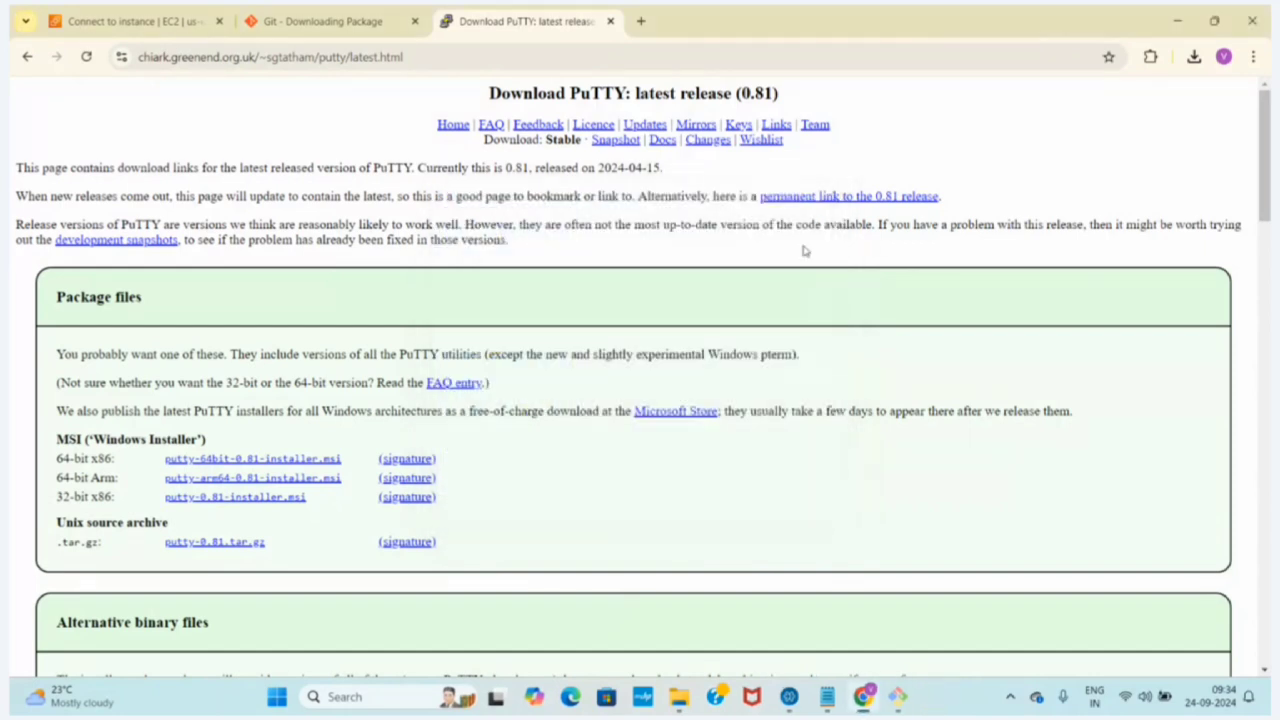
Find PuTTYgen through the Windows search for "putty" and launch it
left_click(400, 697)
type("putty")
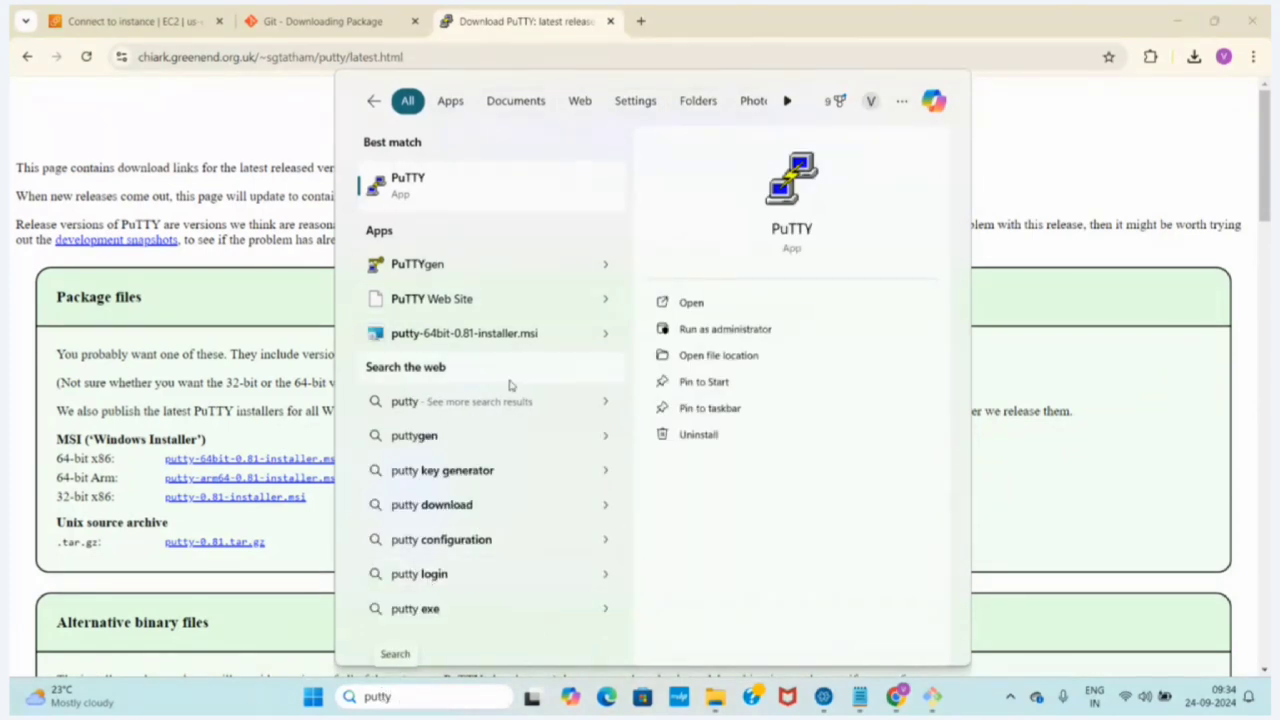
left_click(449, 271)
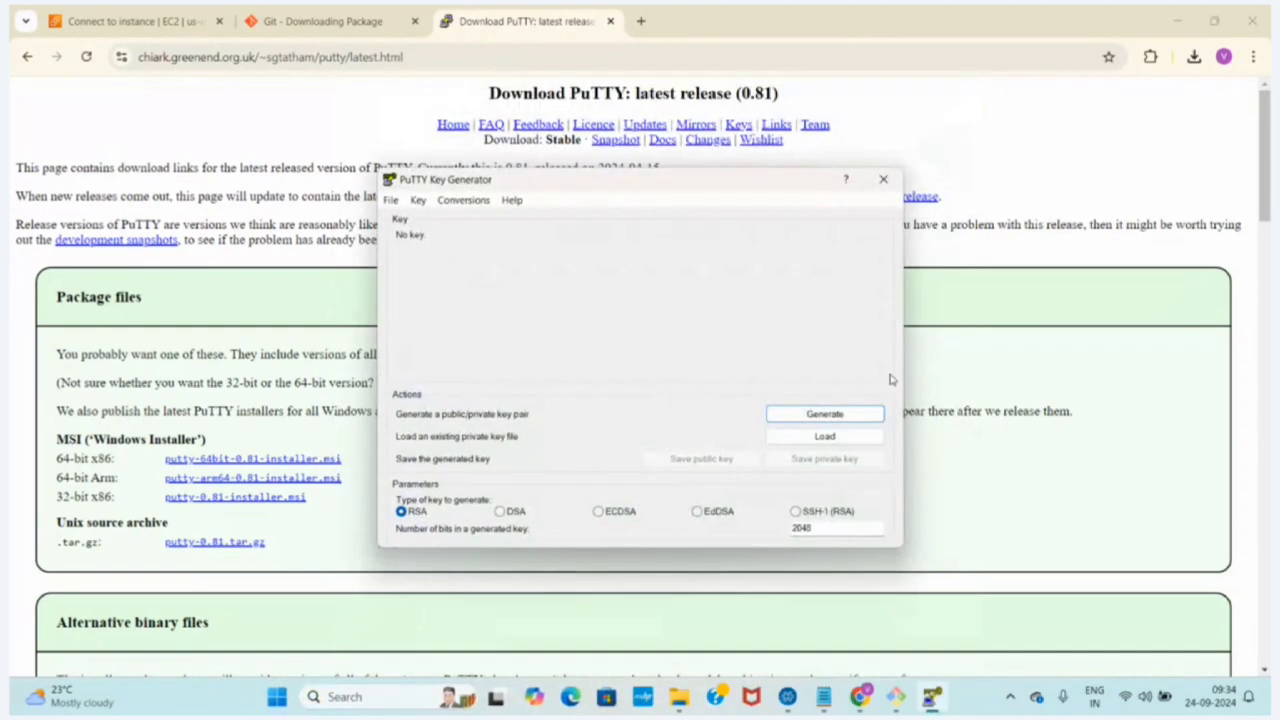
Switch to the aws.txt notes and add "server -> through , you required ppk file" between the ssh and putty lines
left_click(826, 702)
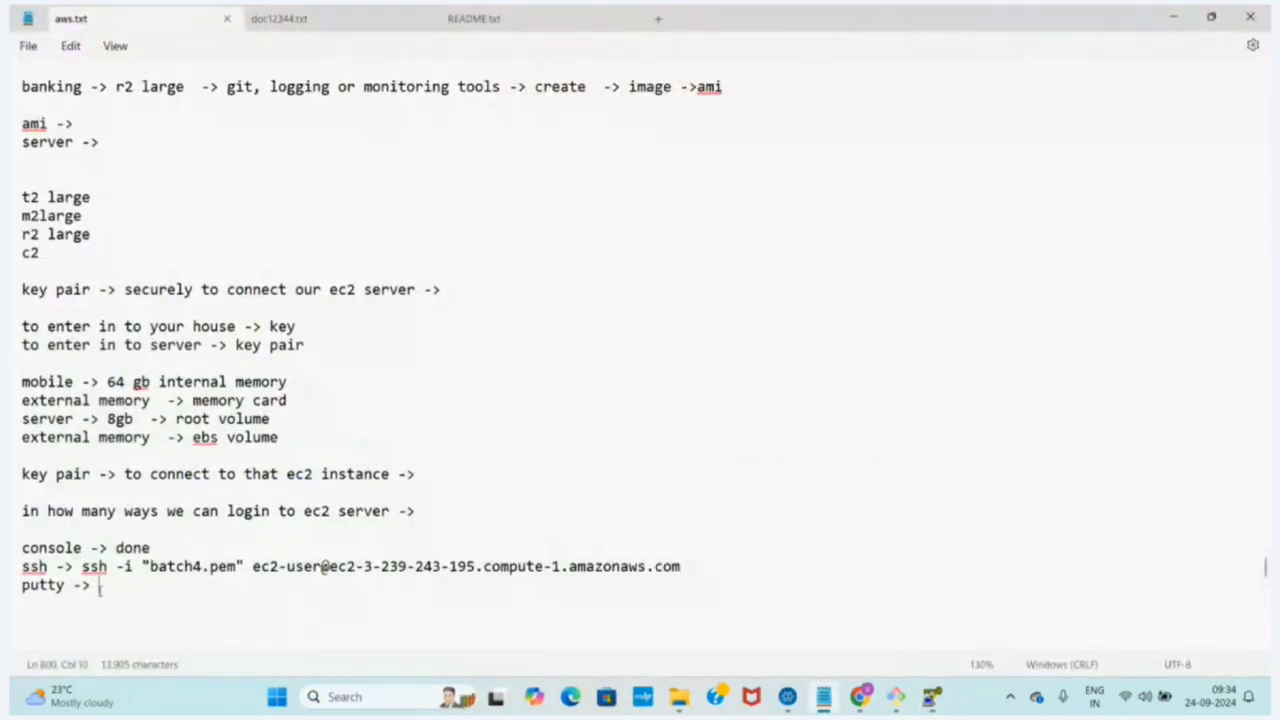
type("ser")
key("BackSpace")
key("BackSpace")
key("BackSpace")
key("Return")
left_click(690, 566)
key("Return")
key("Return")
type("serv")
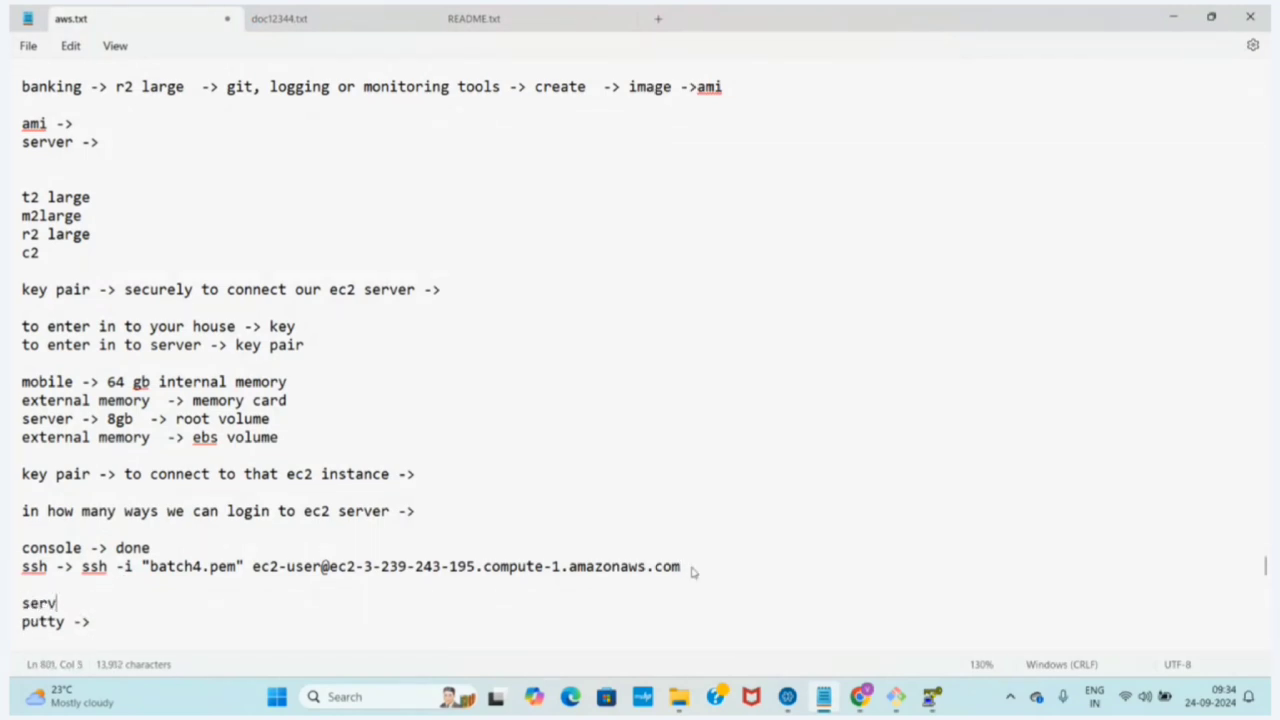
type("er -> through ")
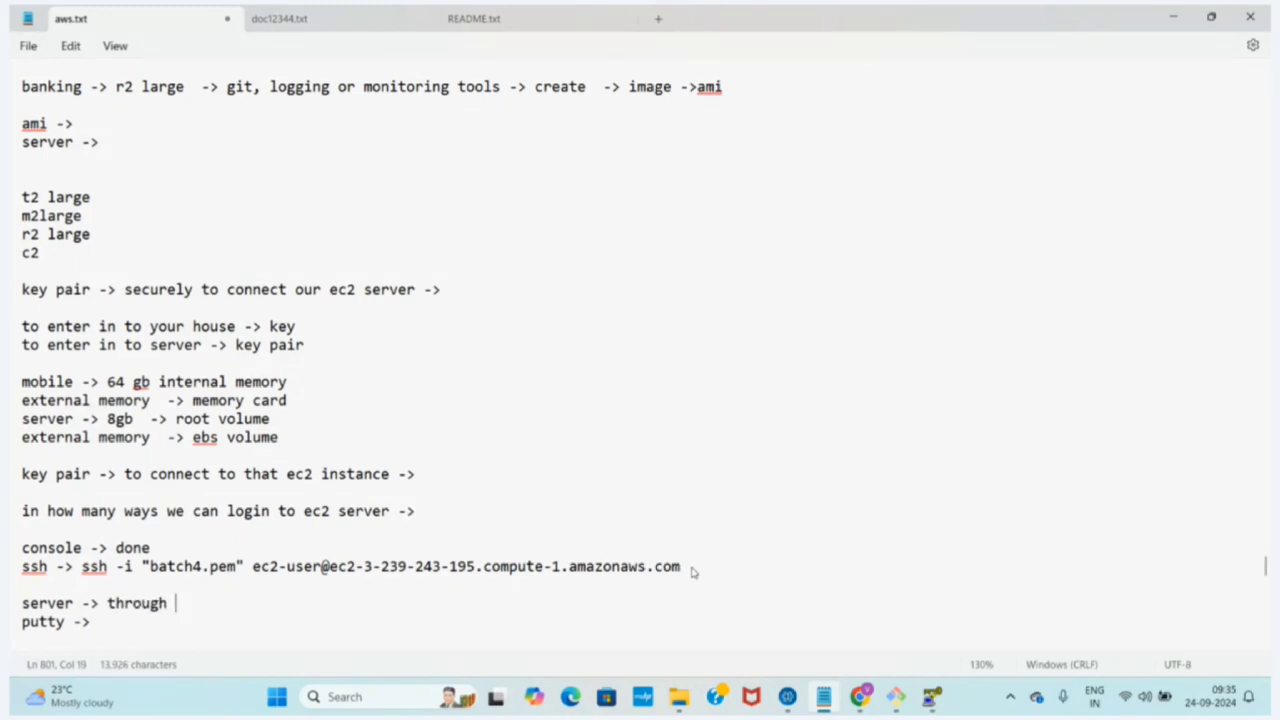
type(", you required ")
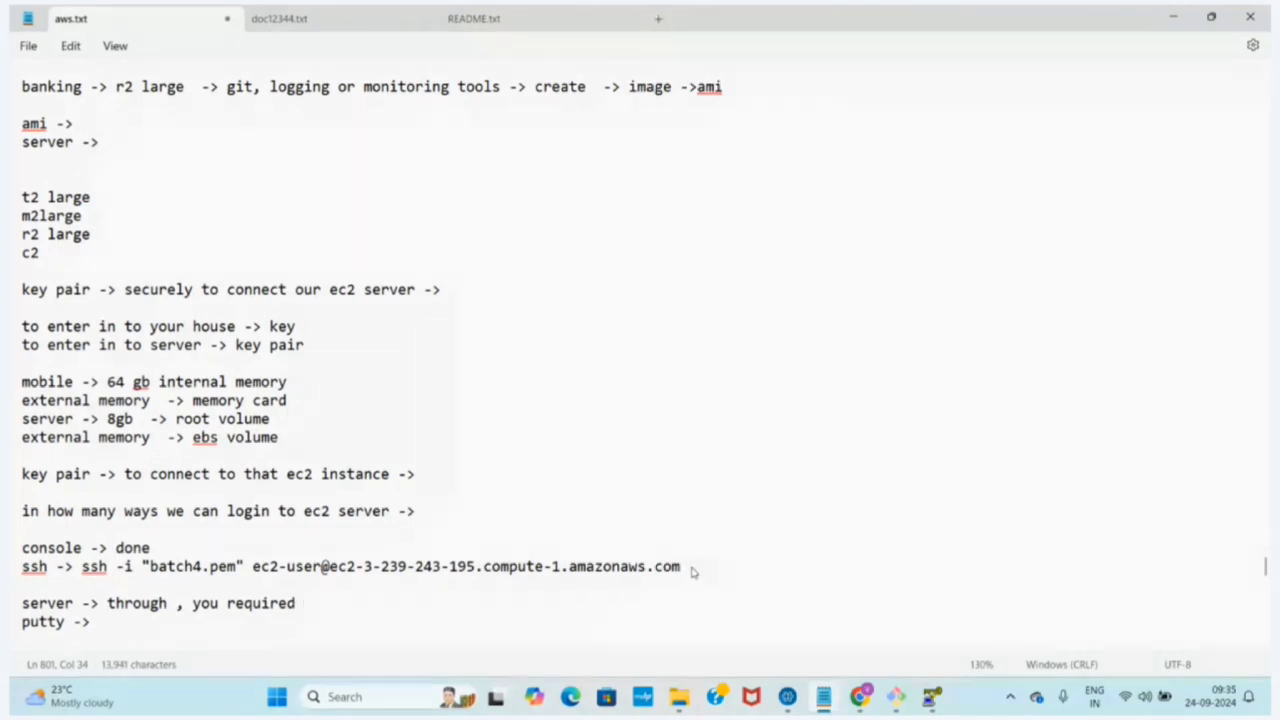
type("ppk file")
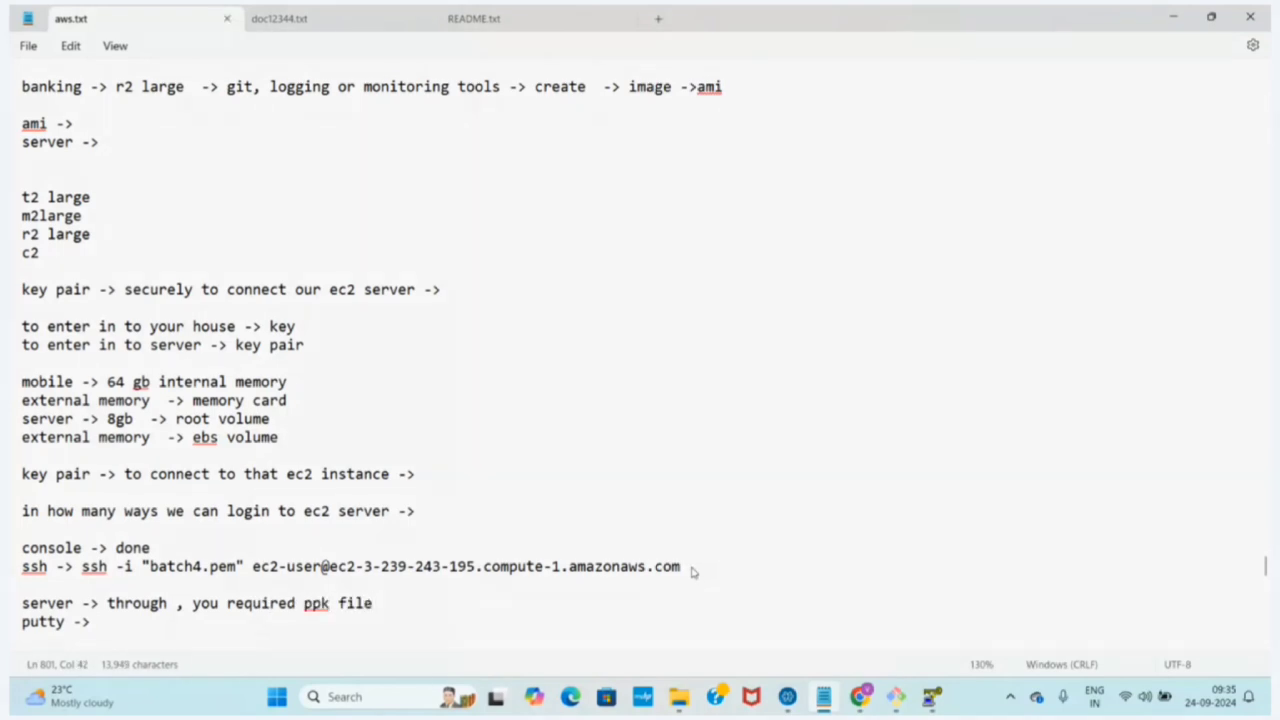
Add the line "putty gen -> ppk file" directly above the putty line
key("Return")
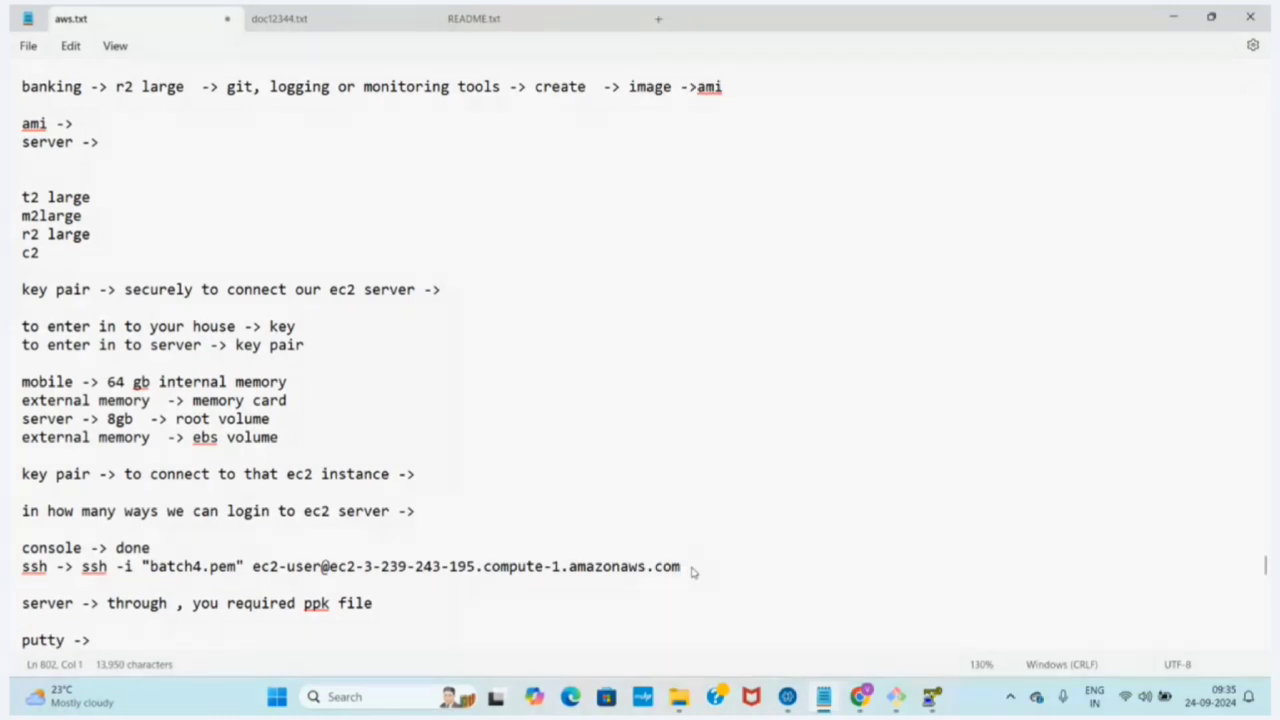
type("putty gen")
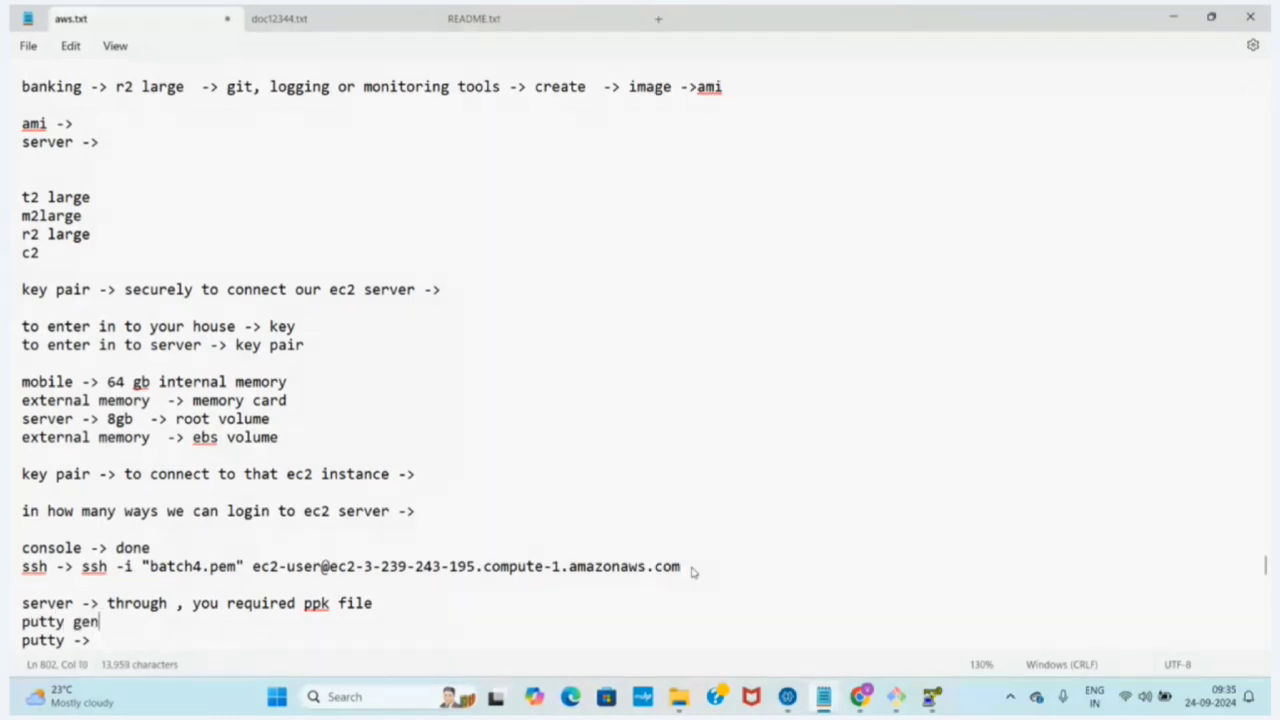
type(" -> ppk file")
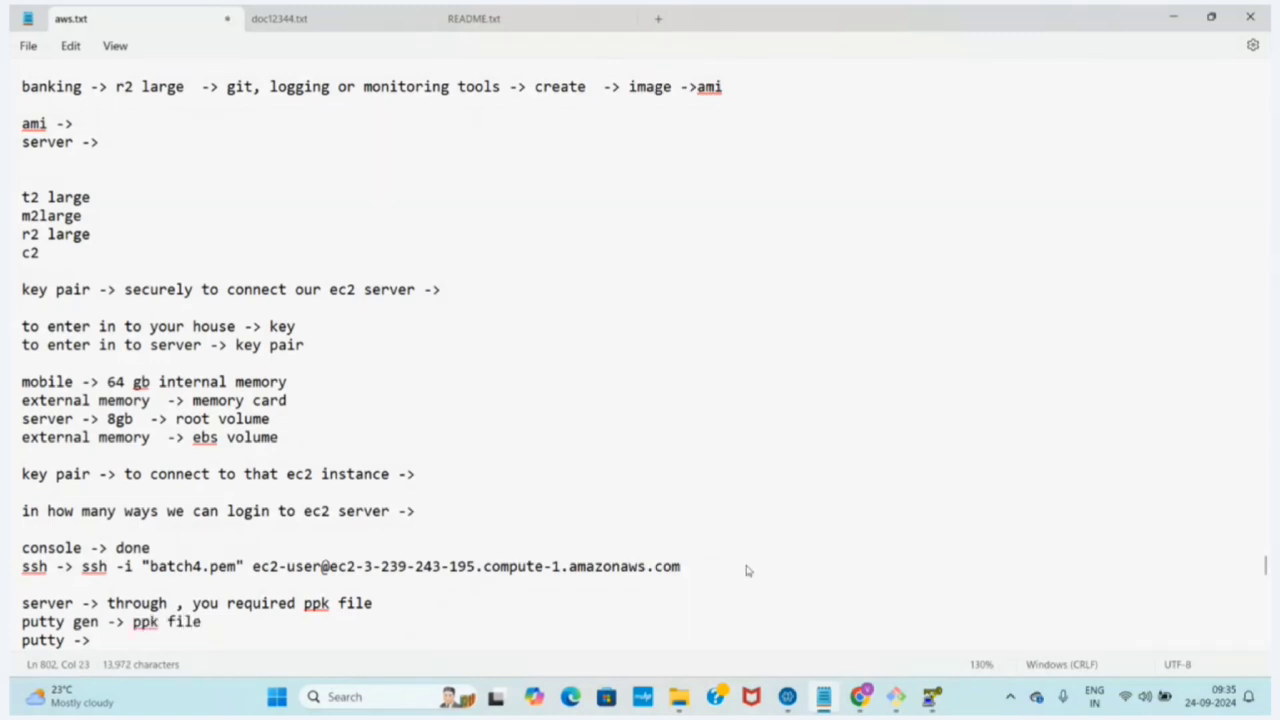
Complete the putty line with "ppk to logon to server"
key("Down")
type("ppk to log")
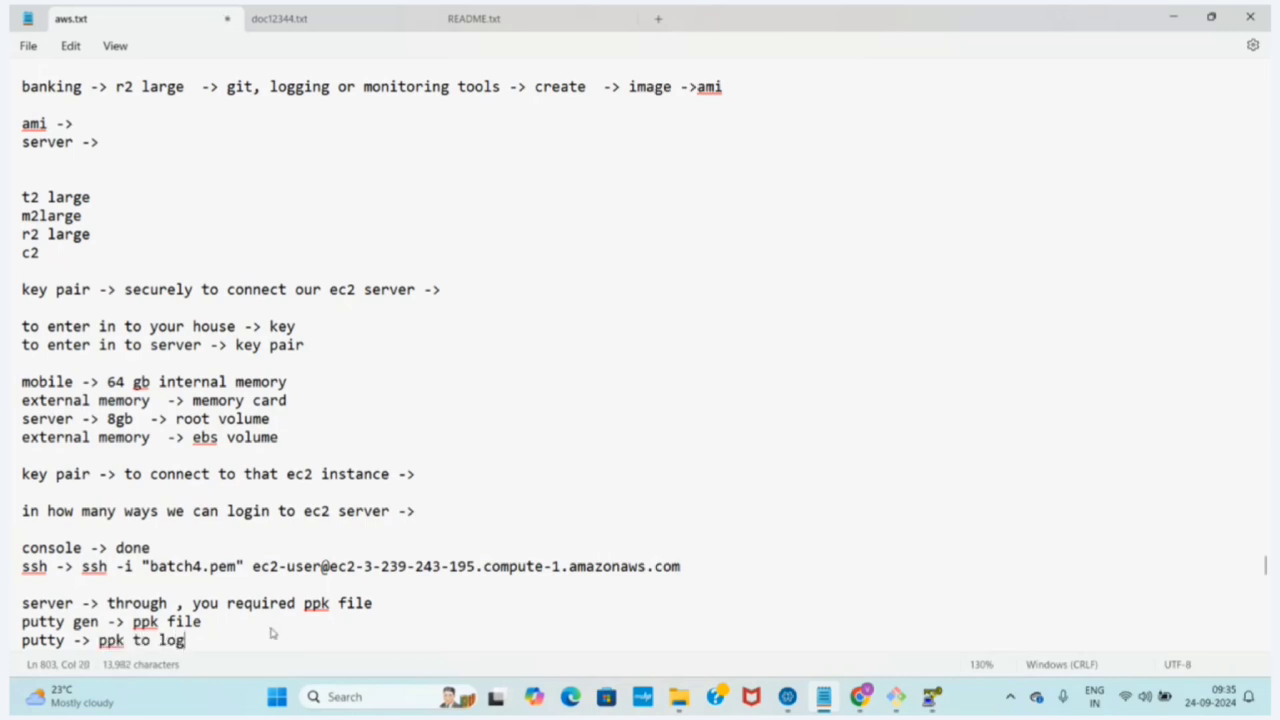
type("on to server")
Highlight "you required ppk file" and the putty gen line in the notes
left_click_drag(376, 604, 192, 604)
left_click(218, 628)
left_click_drag(15, 627, 205, 624)
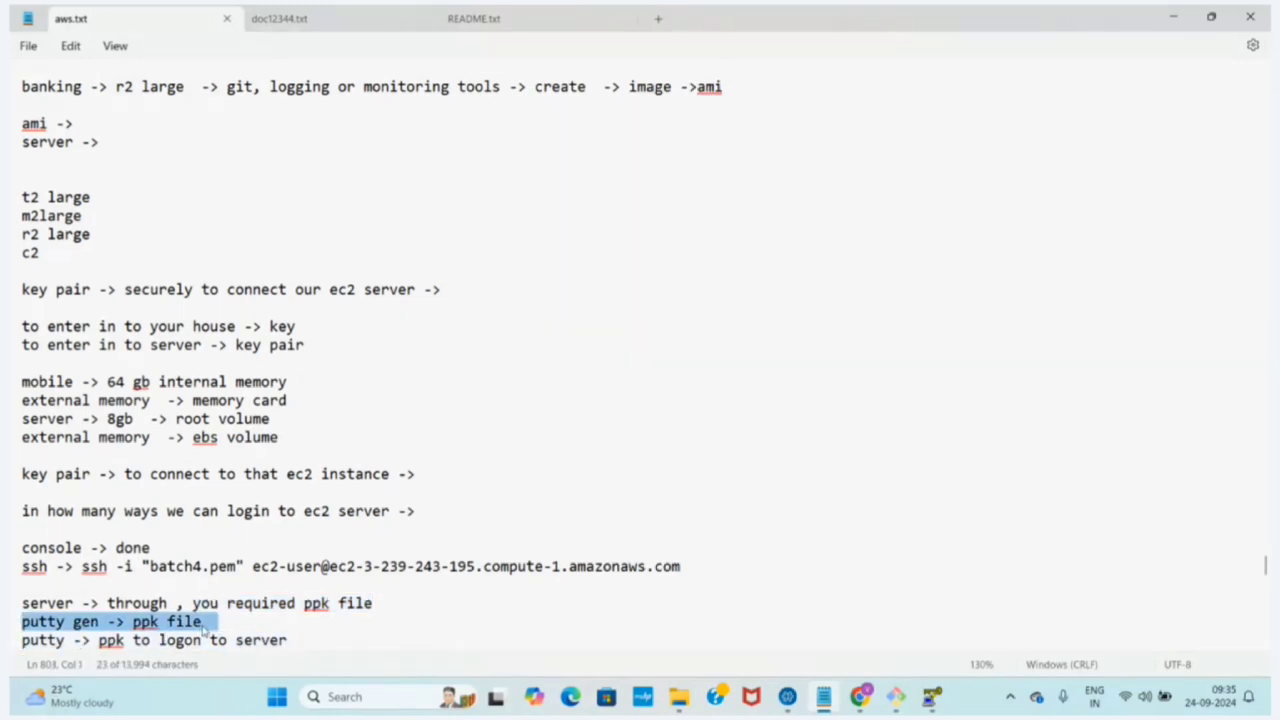
left_click(203, 624)
Extend the putty gen line with "-> .pem(key pair -> ppk" and place the cursor below the notes
left_click(213, 622)
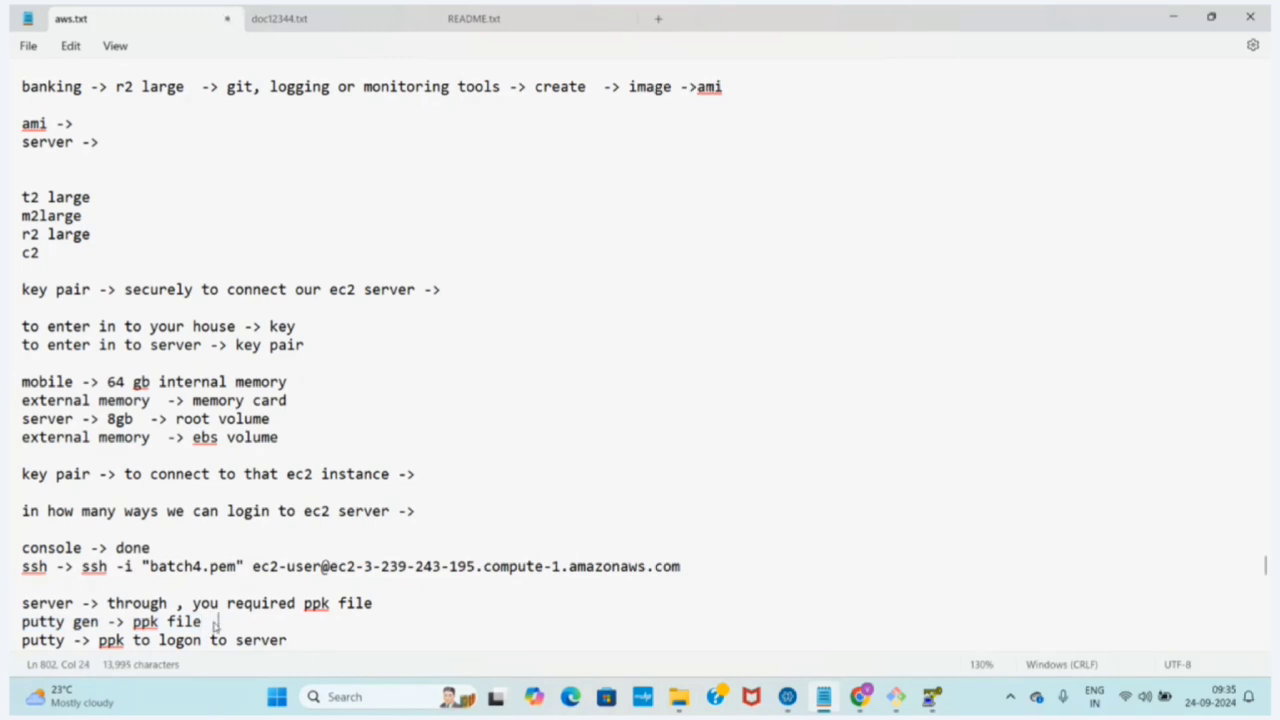
type("-> pem")
key("BackSpace")
type(".")
key("Right")
key("Right")
type("(l")
type("key pai")
type("r -")
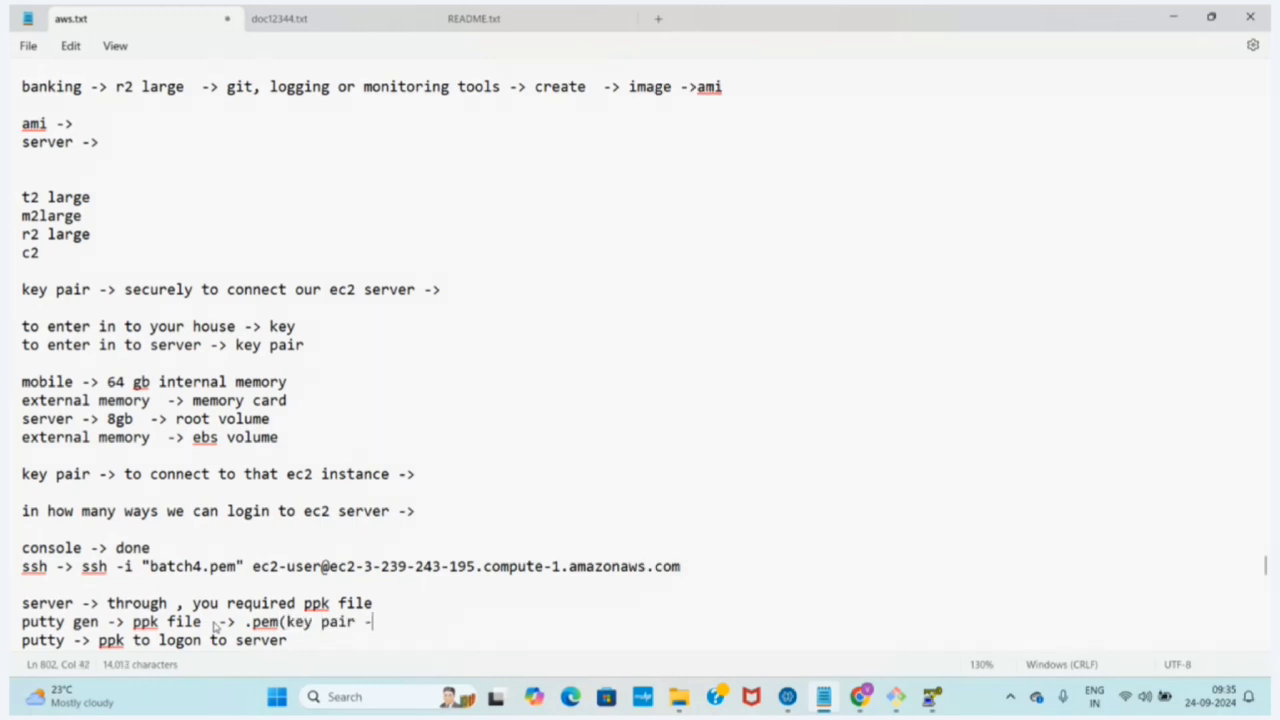
type("> ppk")
key("Down")
key("Down")
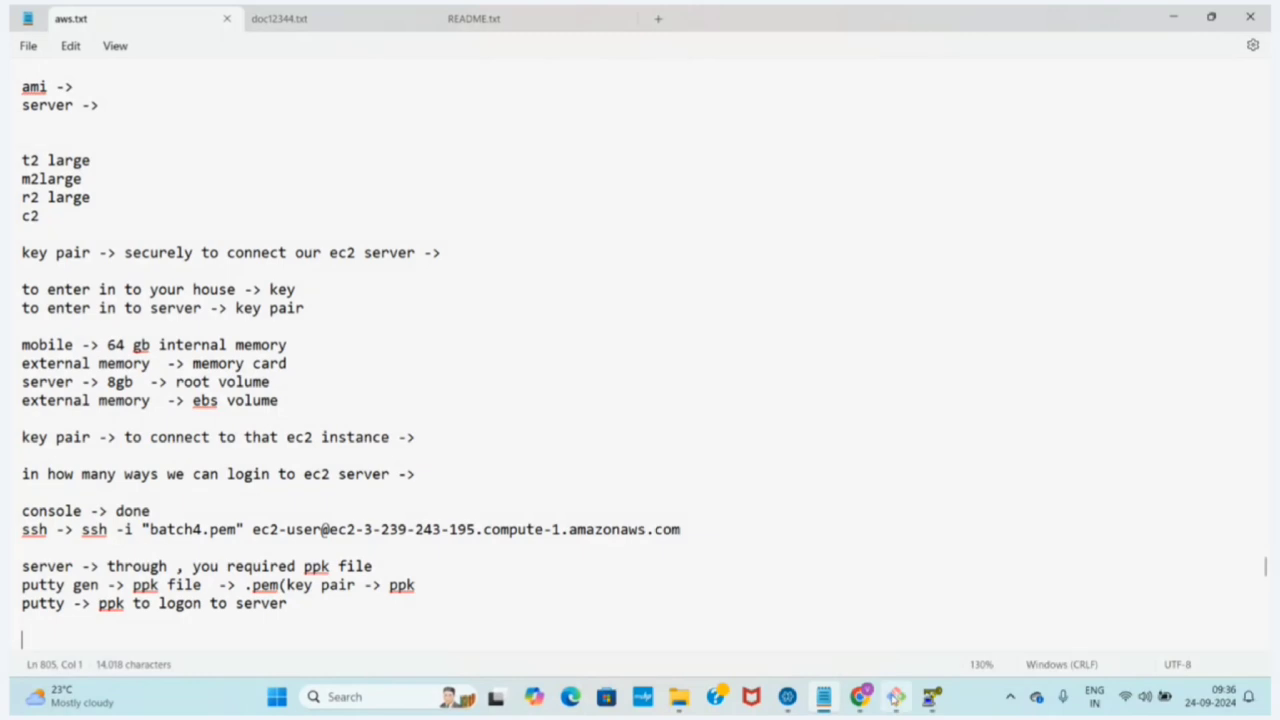
Switch to PuTTY Key Generator, load batch4.pem from Downloads with All Files (*.*) shown, and dismiss the import notice
left_click(932, 697)
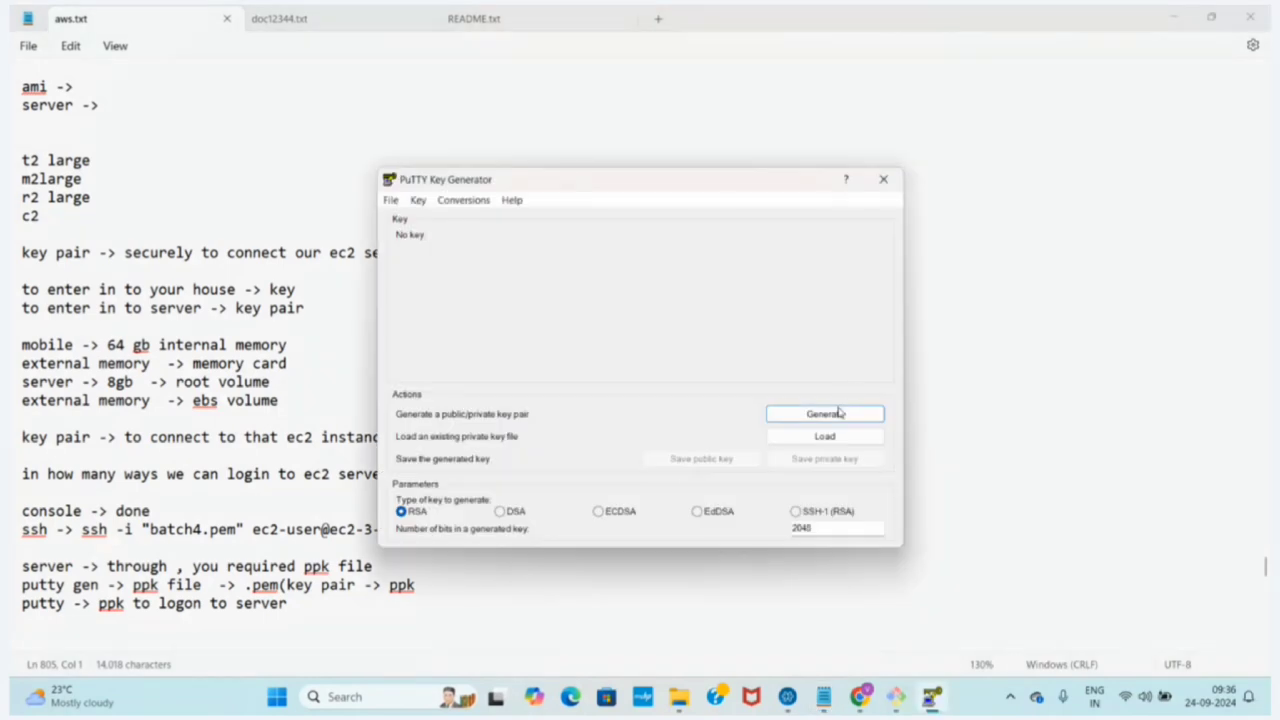
left_click(824, 437)
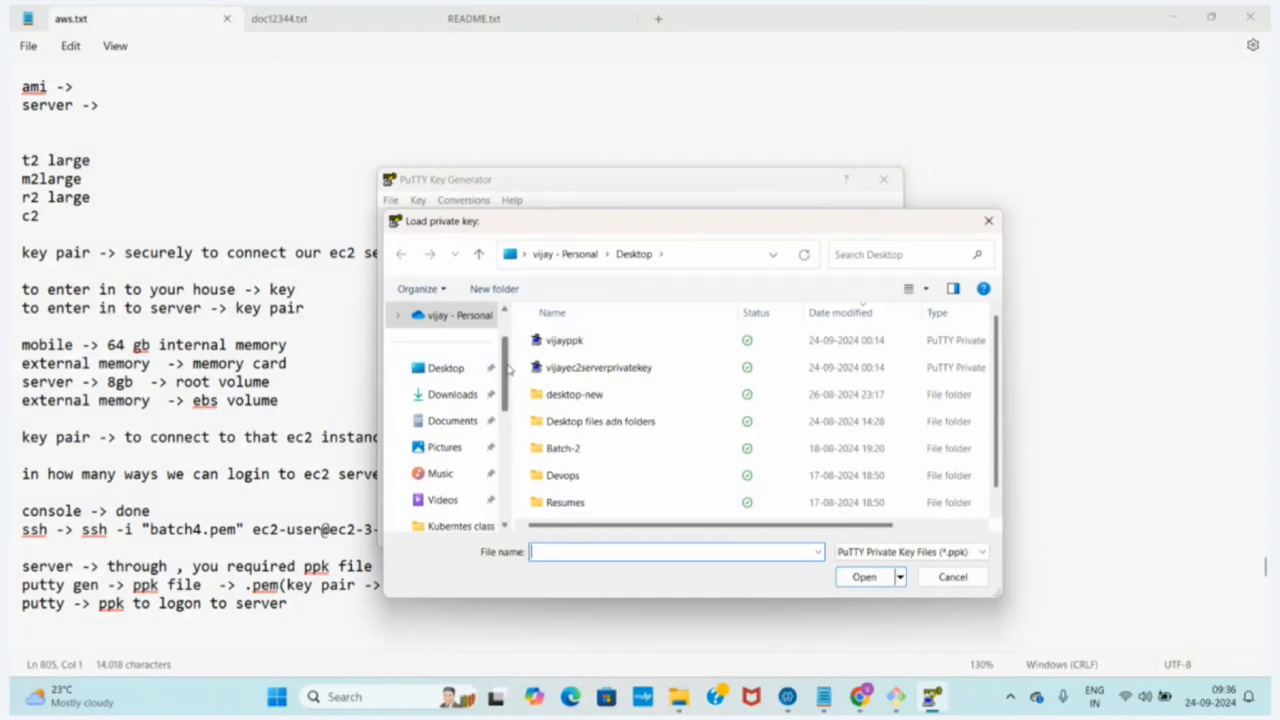
scroll(497, 370, "up", 1)
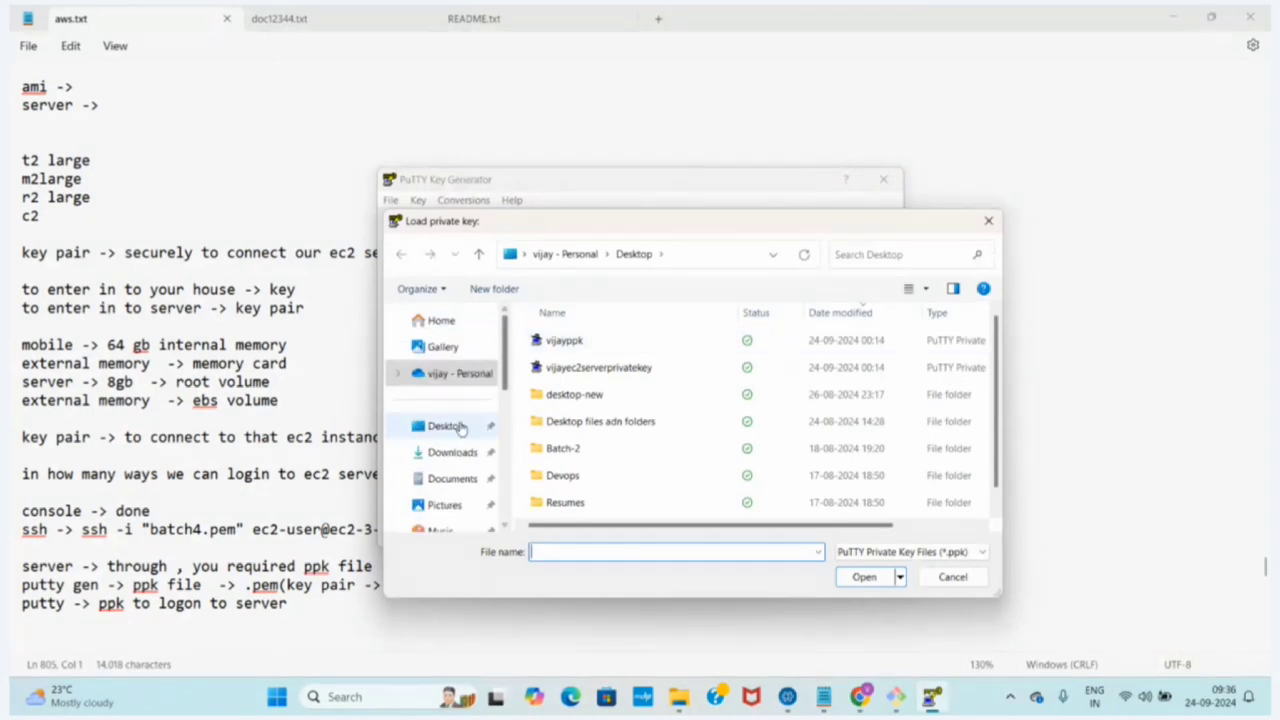
left_click(449, 451)
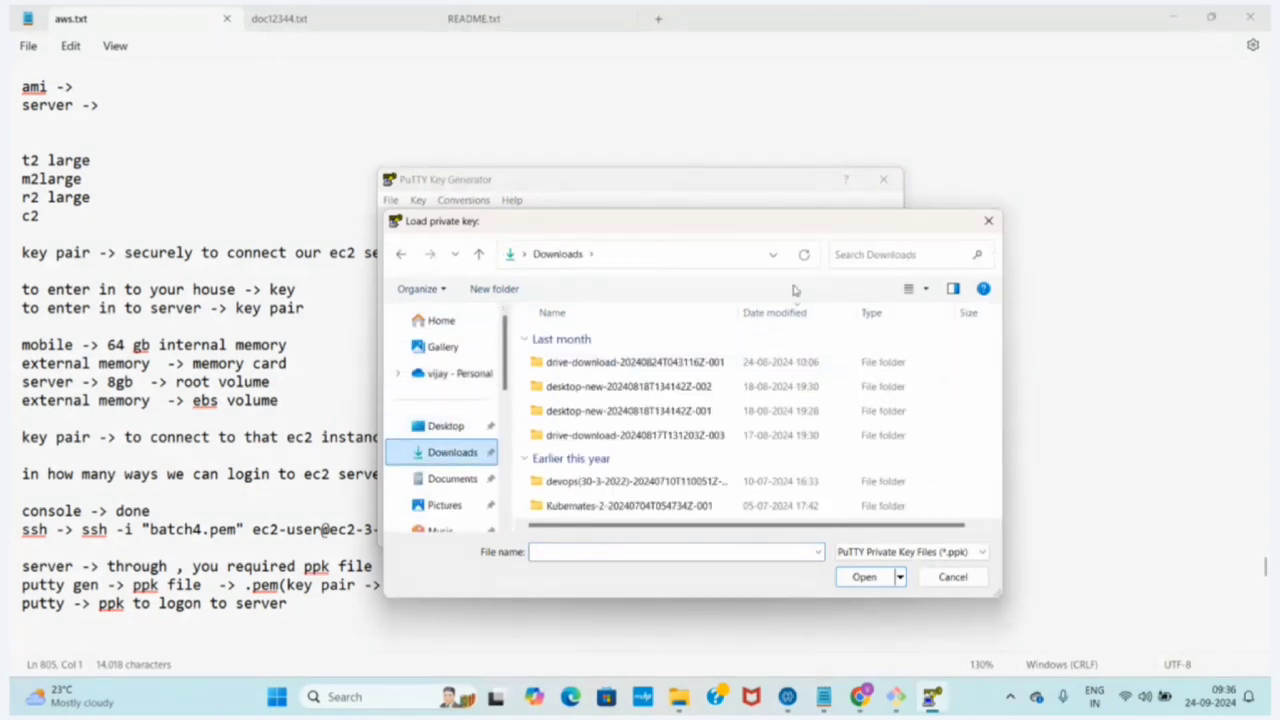
left_click(905, 553)
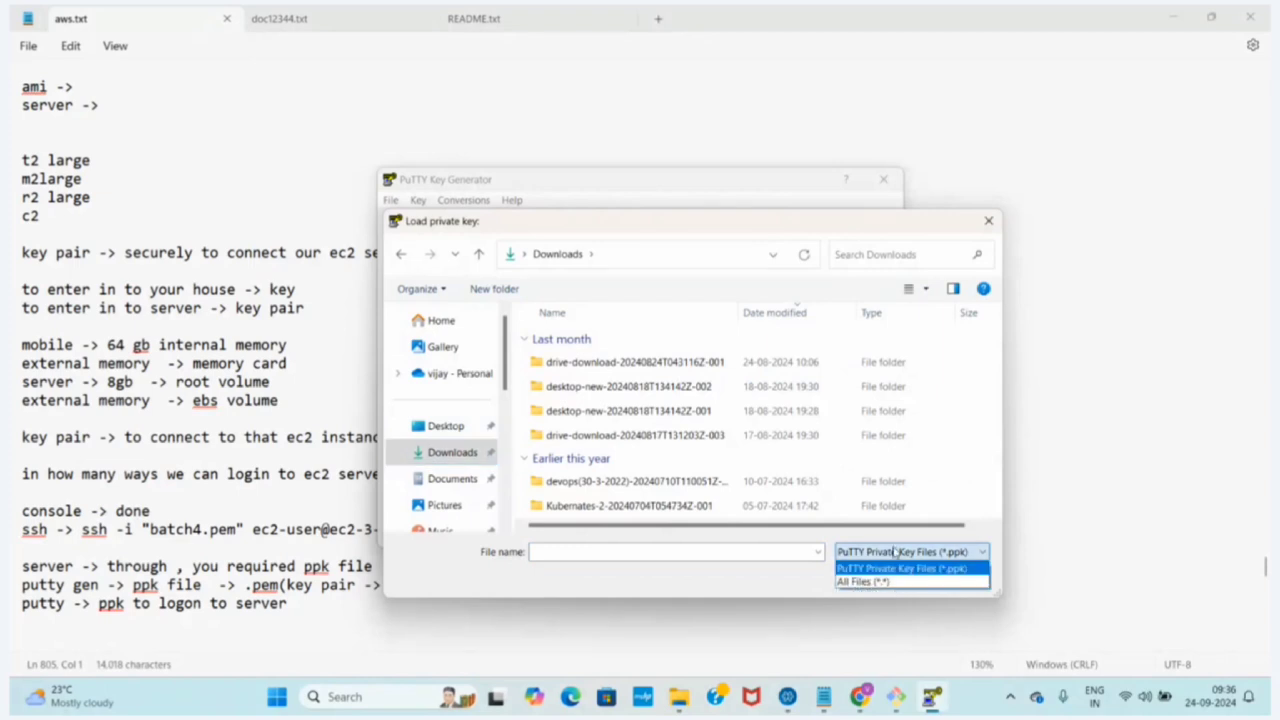
left_click(847, 583)
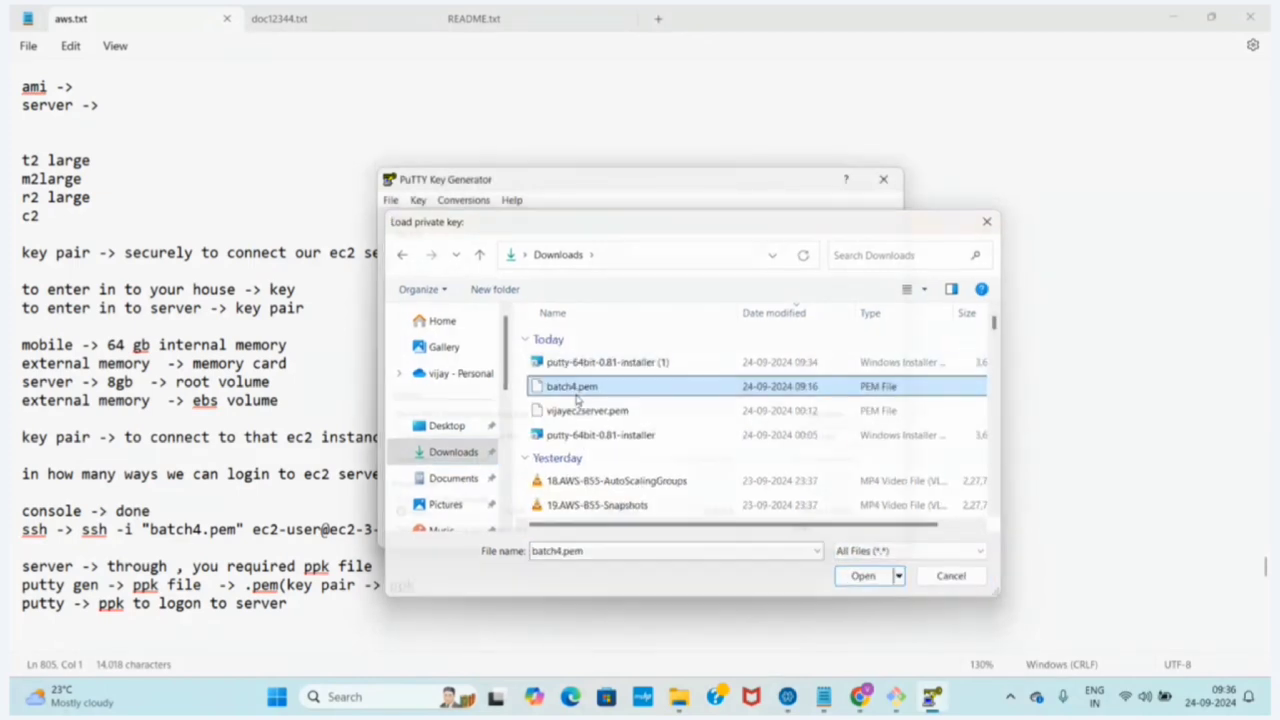
double_click(576, 394)
left_click(735, 430)
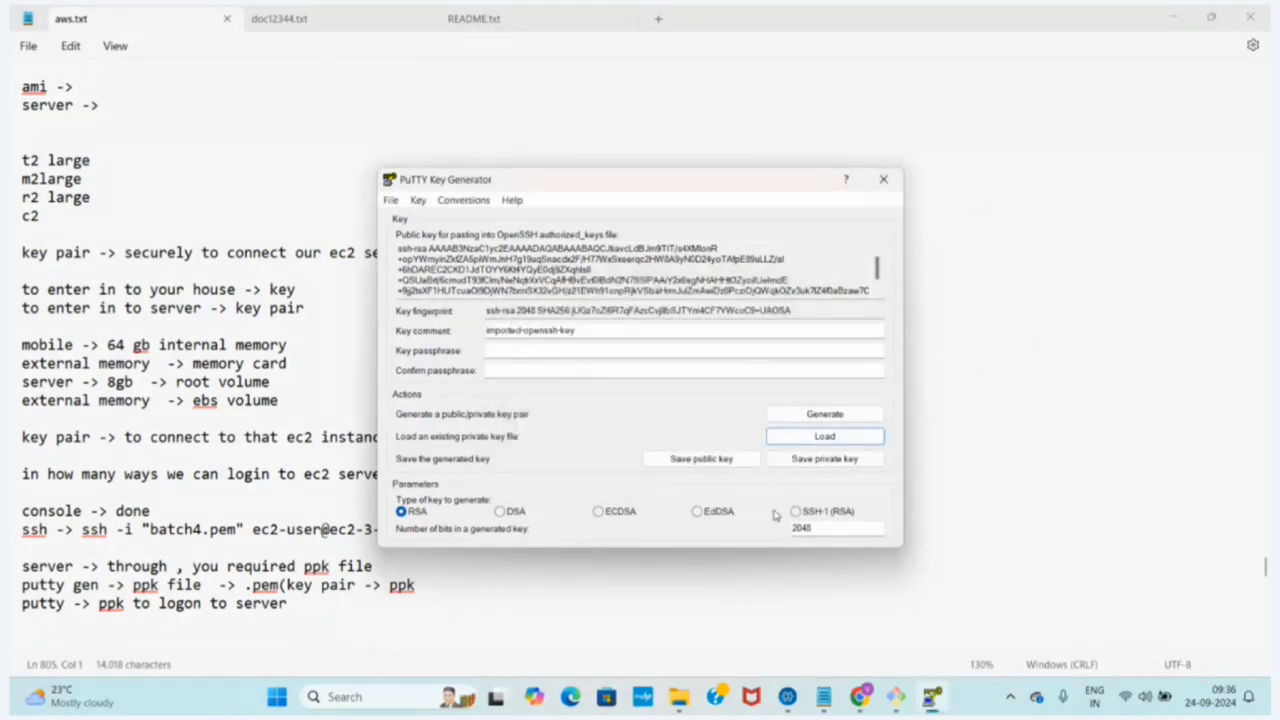
Save the private key without a passphrase as batch4ppk on the Desktop and close PuTTY Key Generator
left_click(815, 460)
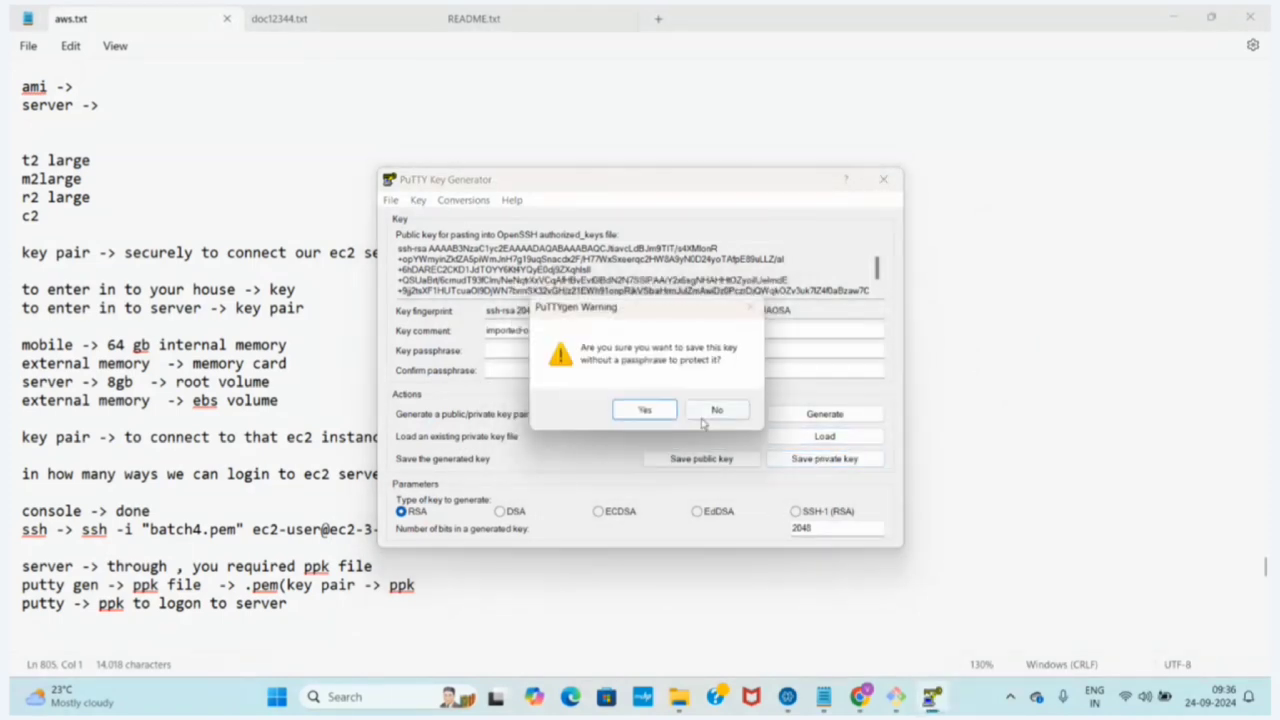
left_click(655, 410)
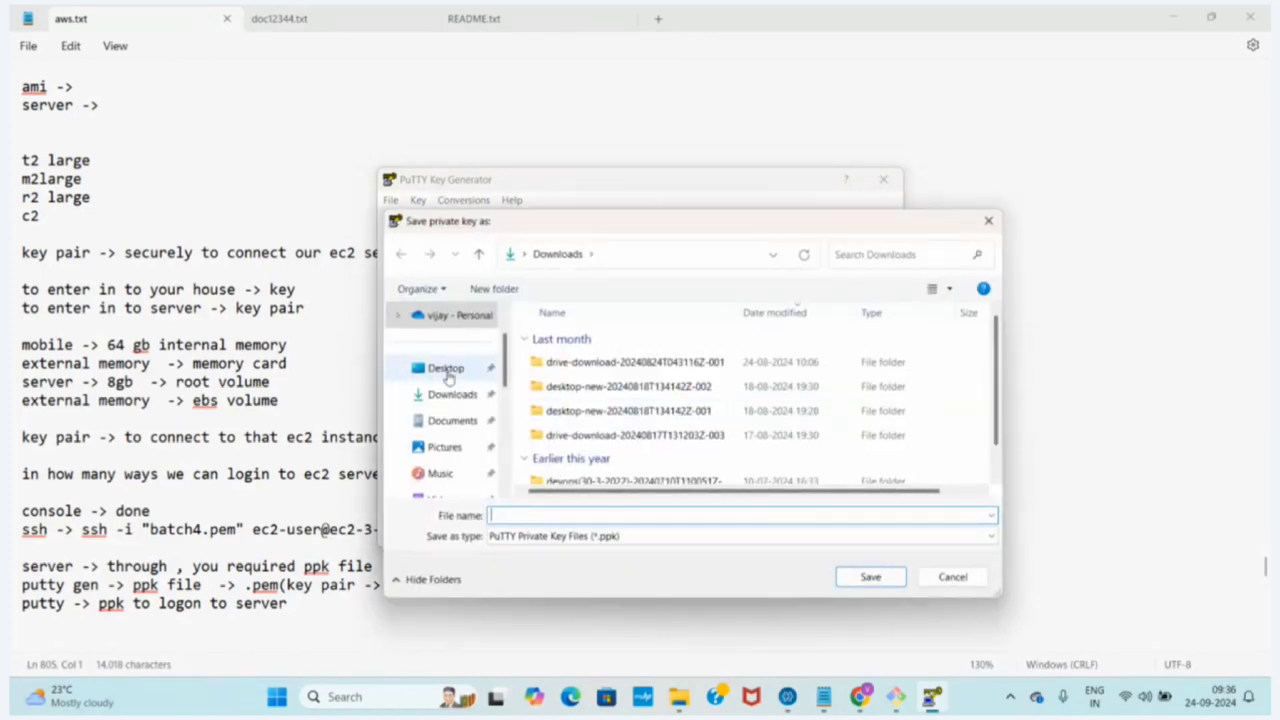
left_click(425, 370)
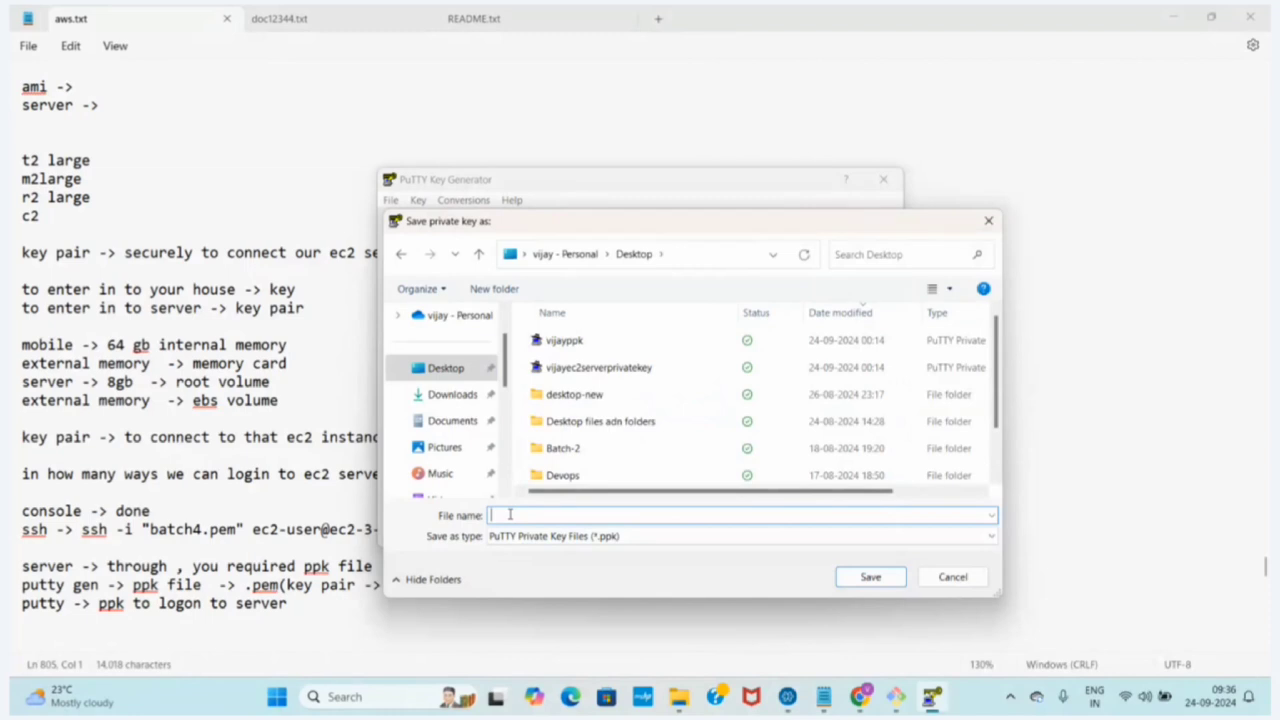
type("batch4ppk")
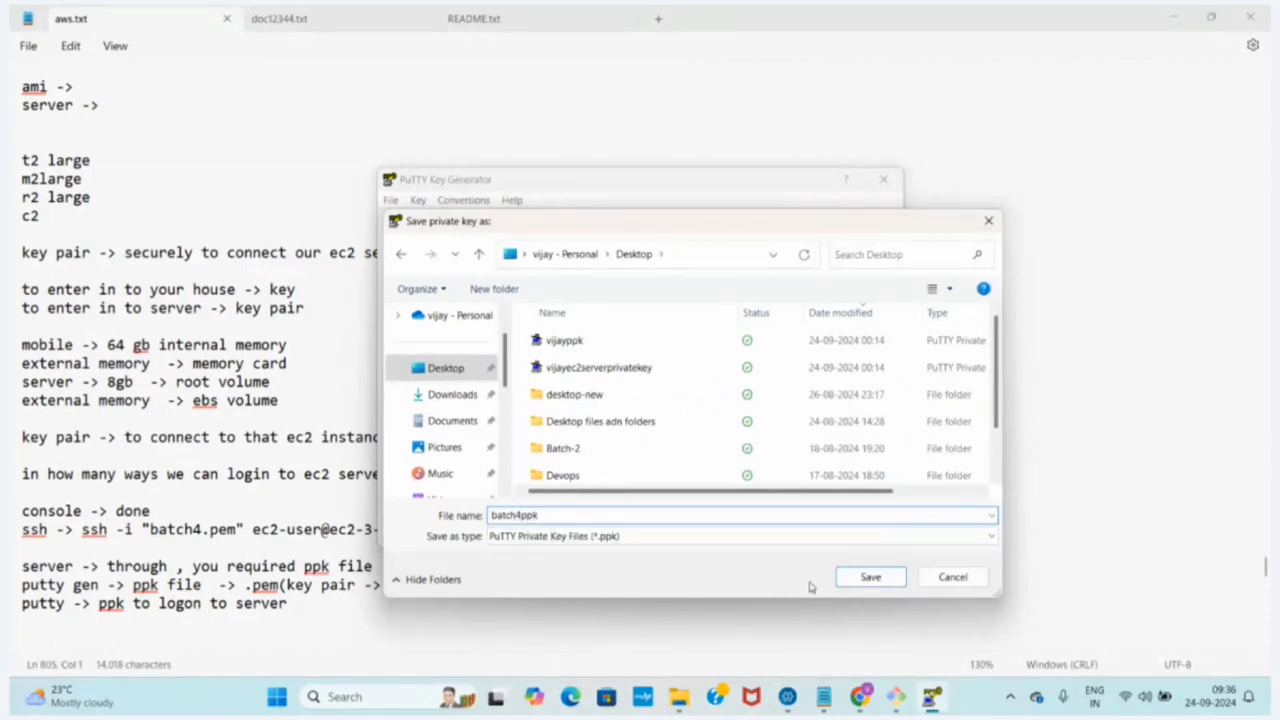
left_click(860, 578)
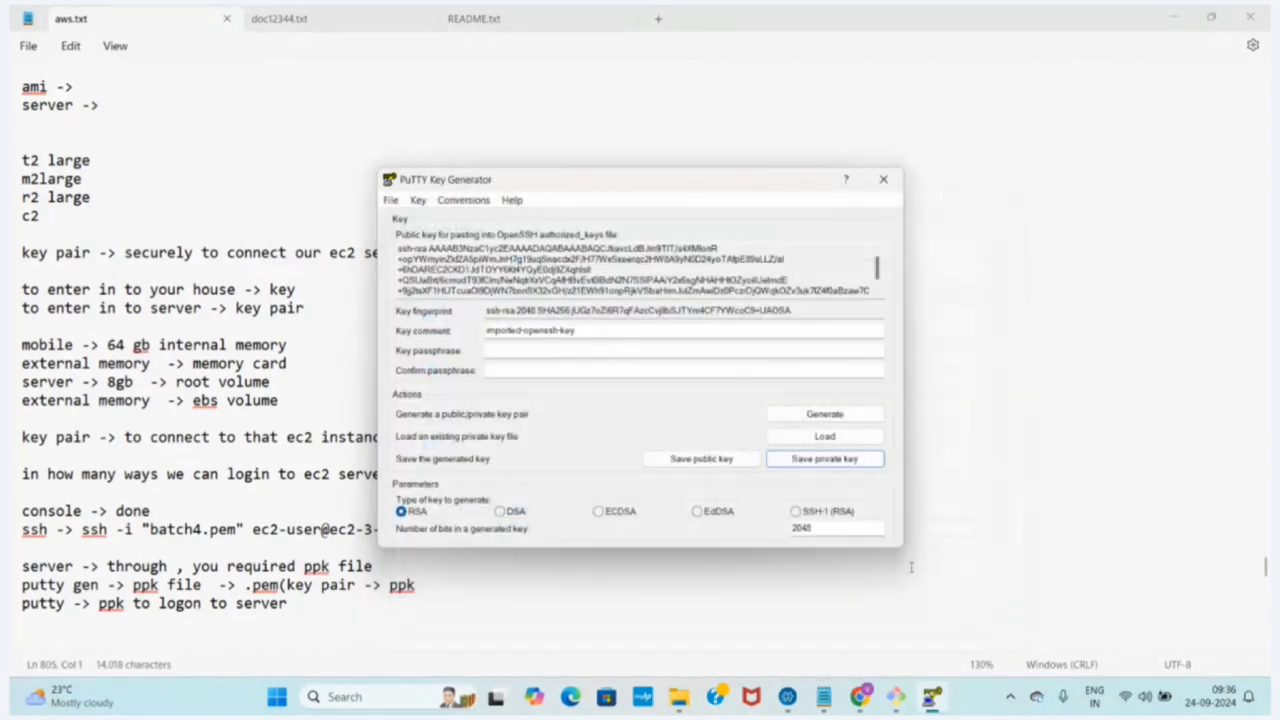
left_click(883, 179)
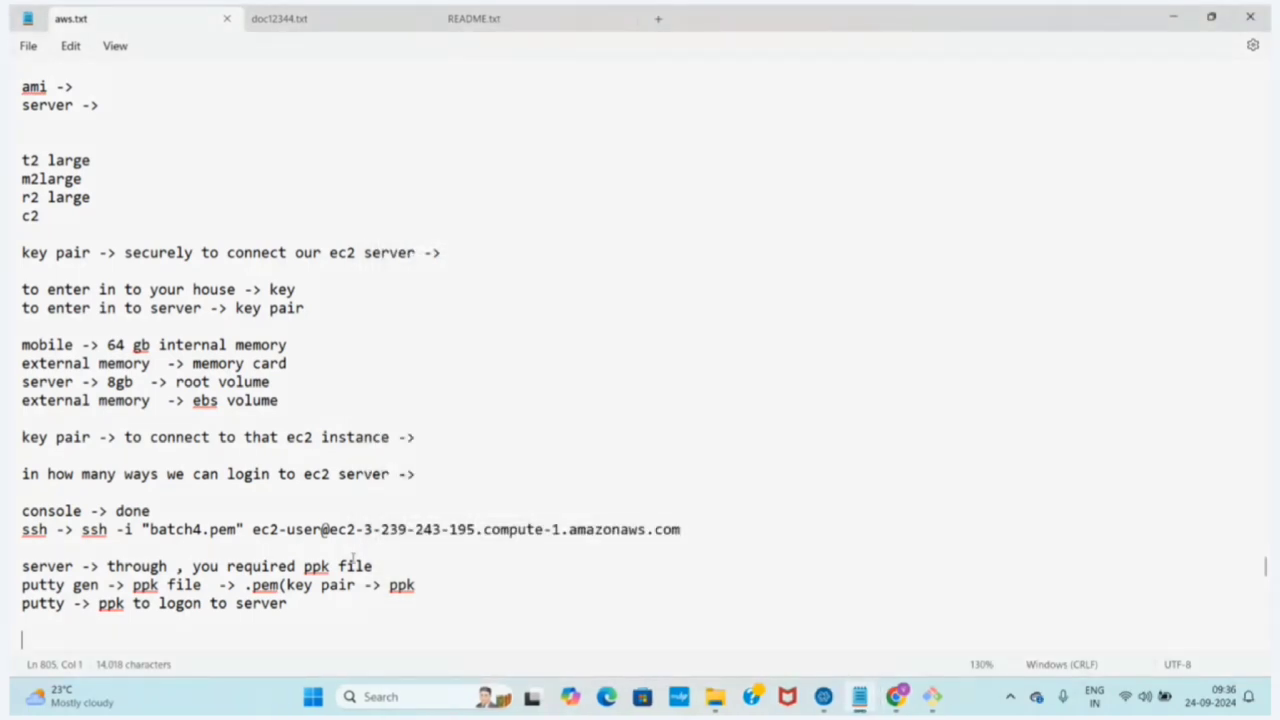
Highlight "ppk file" on the putty gen line of the notes, then search for and launch PuTTY
left_click_drag(201, 585, 137, 593)
left_click(94, 589)
left_click(408, 706)
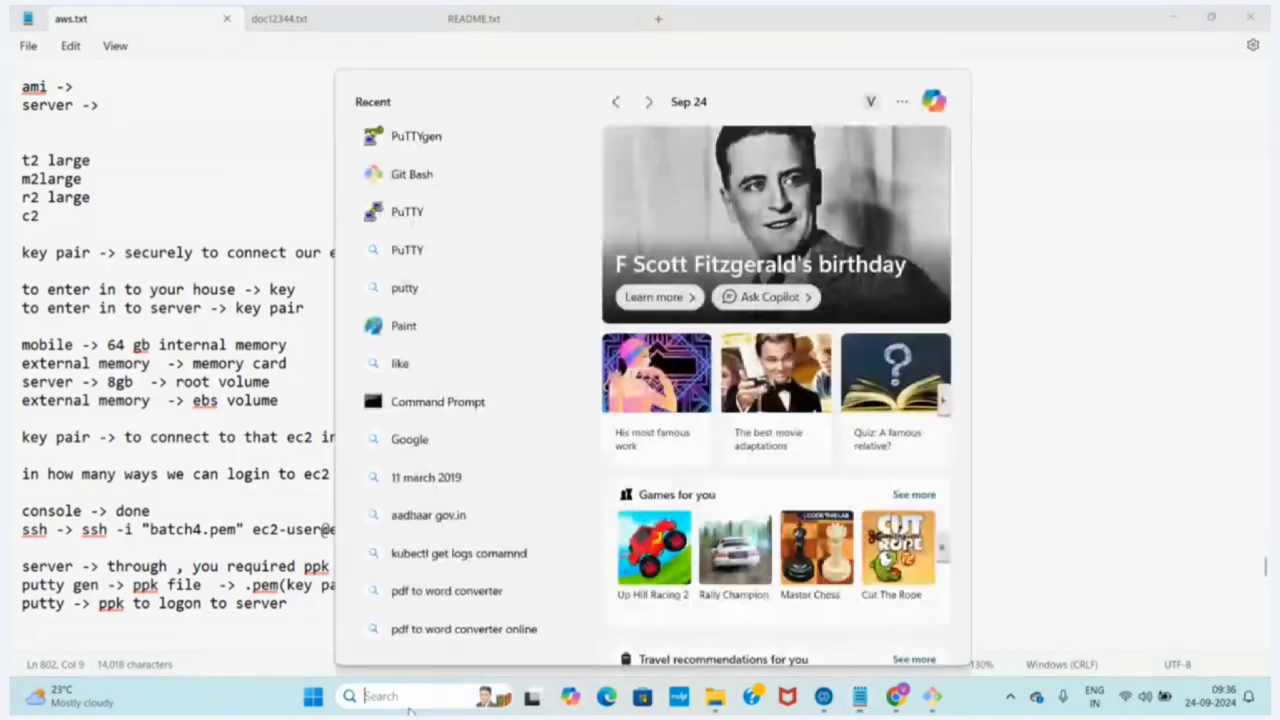
type("putty")
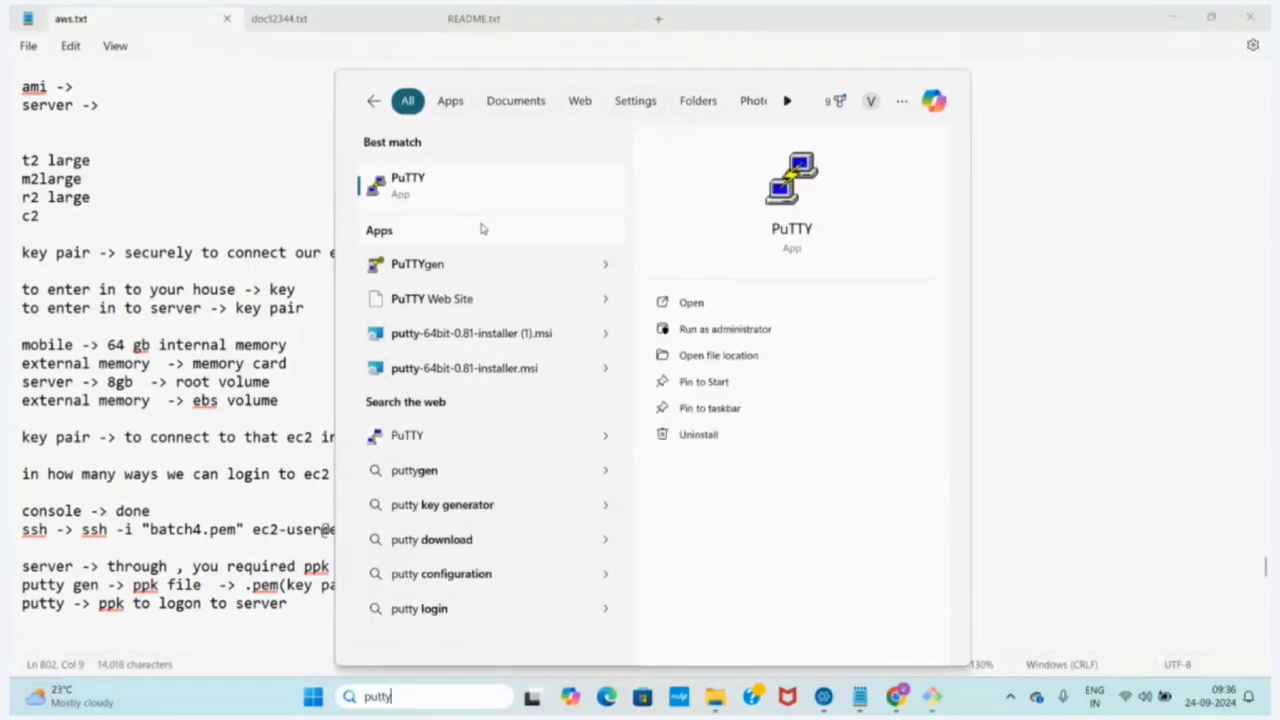
left_click(450, 200)
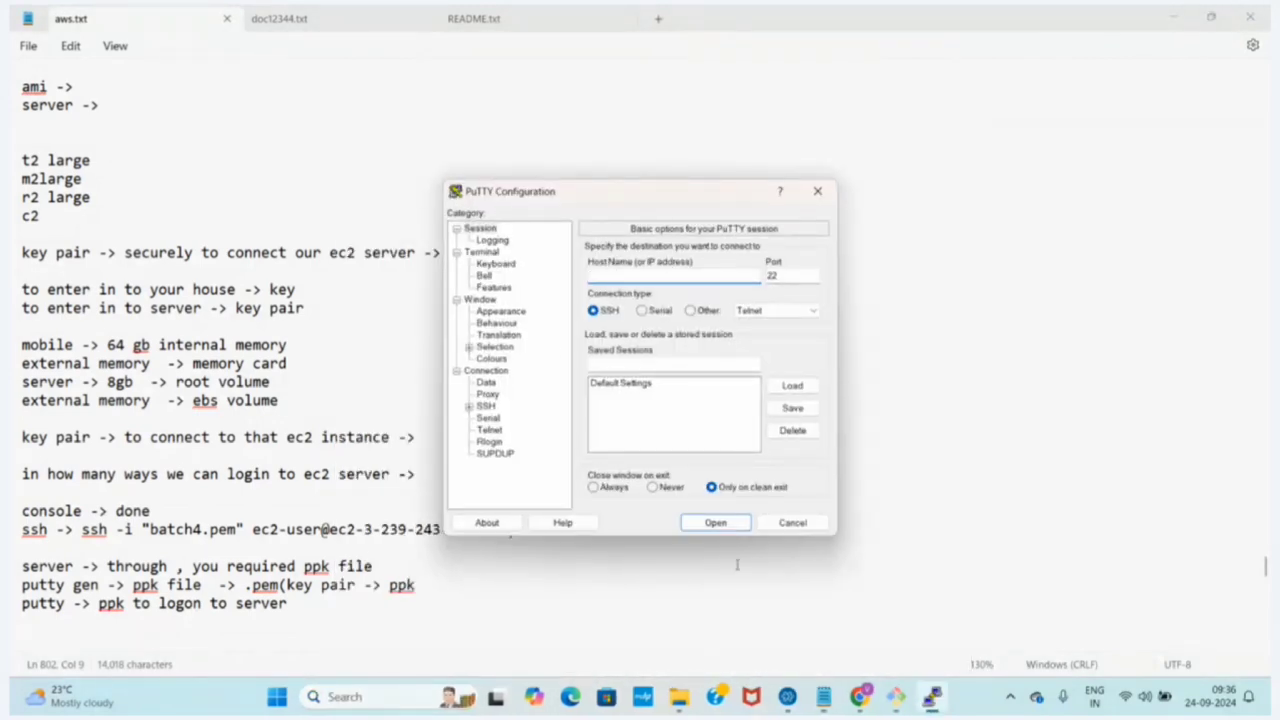
Switch to Chrome's AWS Connect to instance page and copy the public DNS from the SSH client instructions
left_click(860, 697)
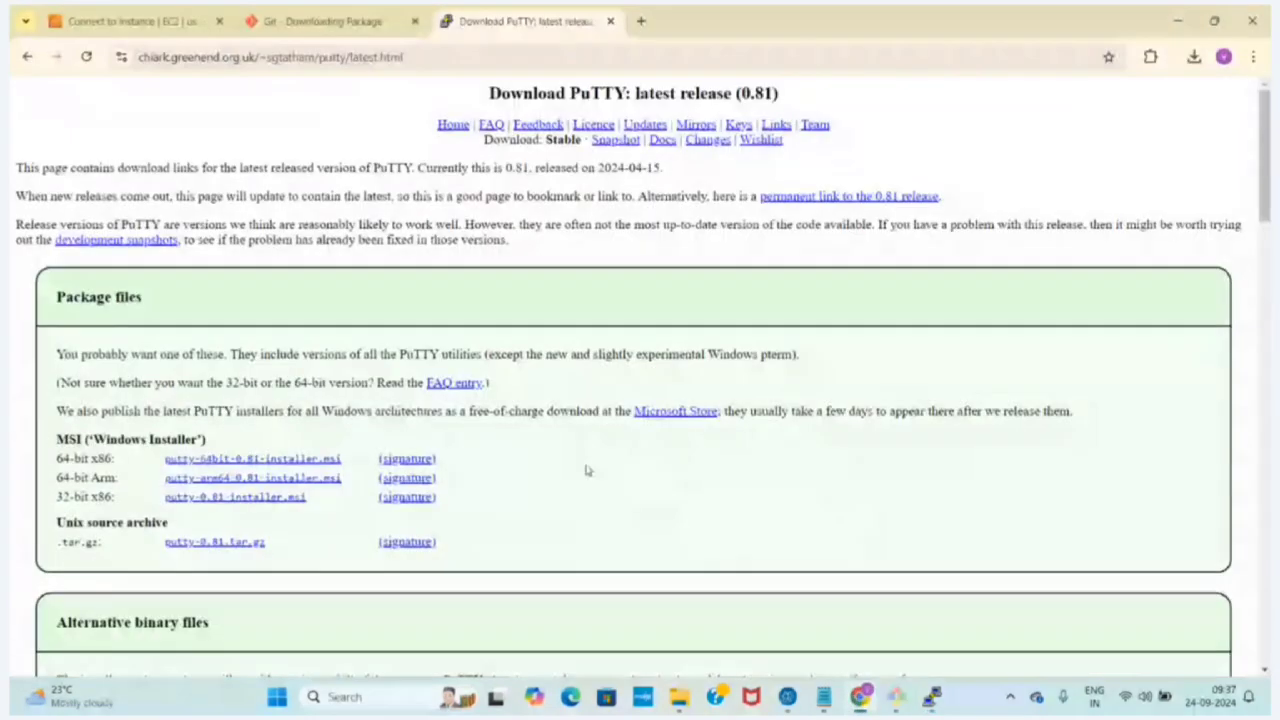
left_click(130, 20)
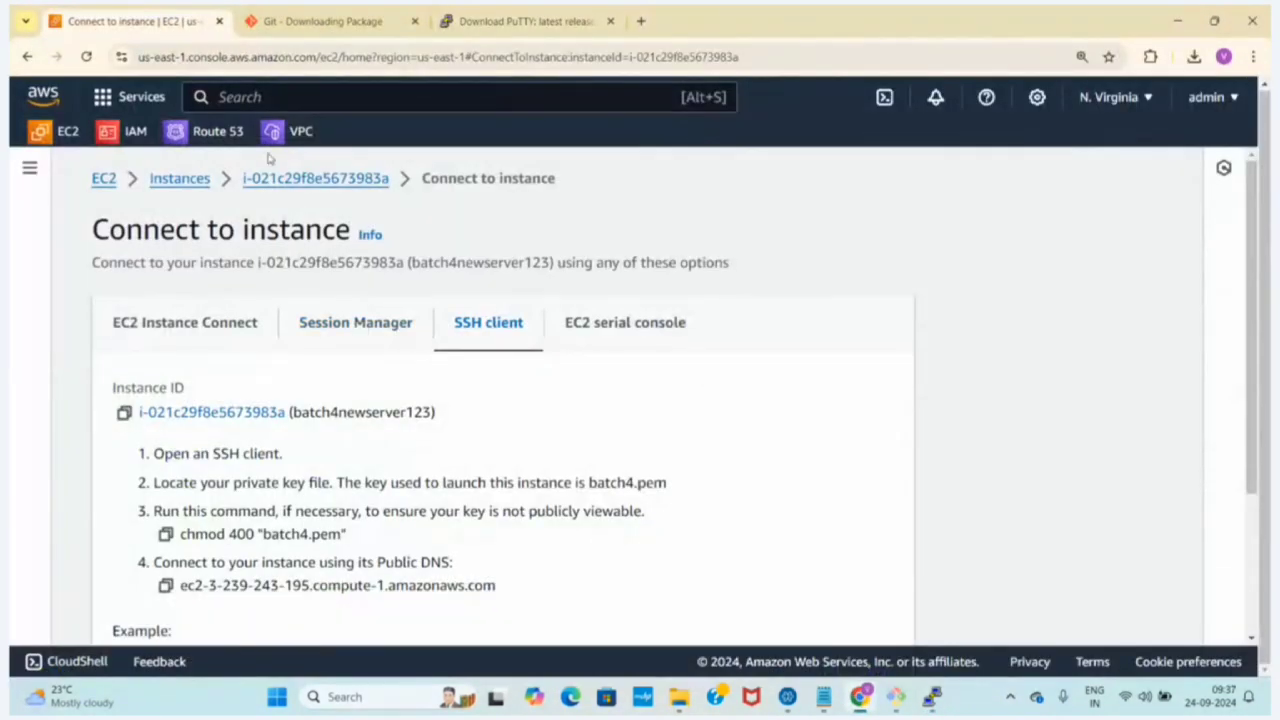
left_click(166, 586)
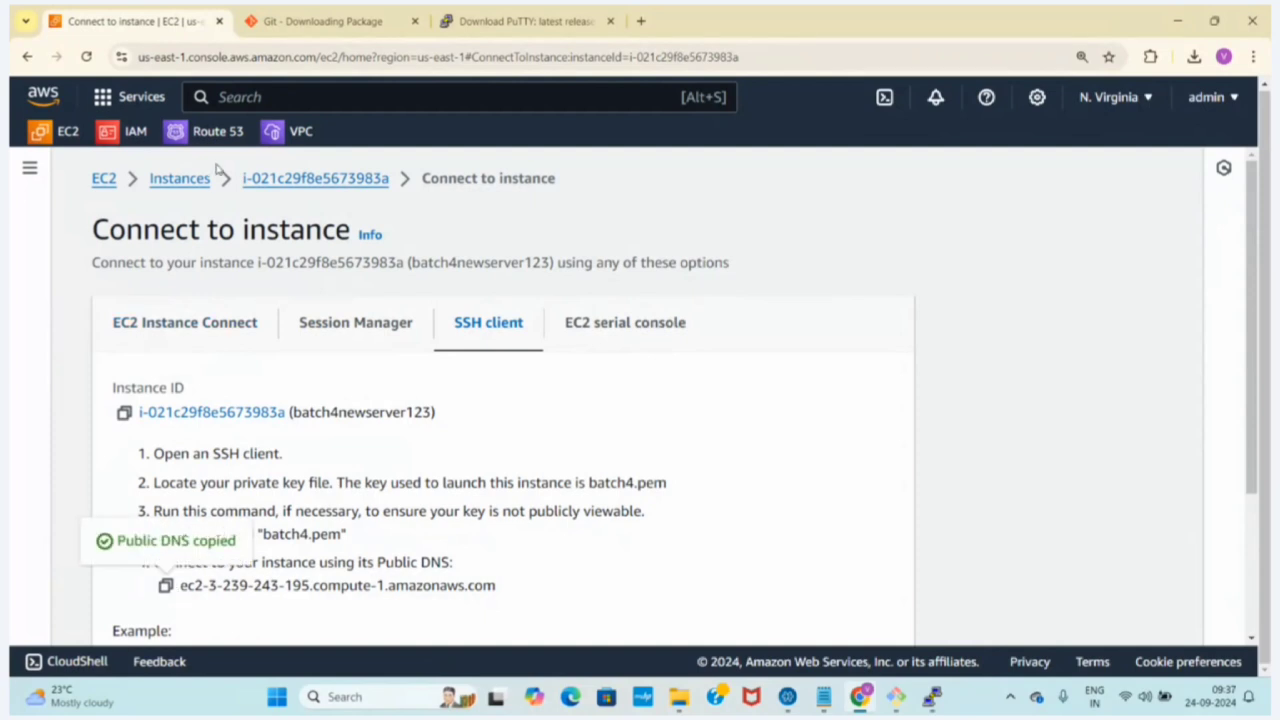
Go back to the Instances list, filter it to Running instances, and select batch4newserver123
left_click(180, 180)
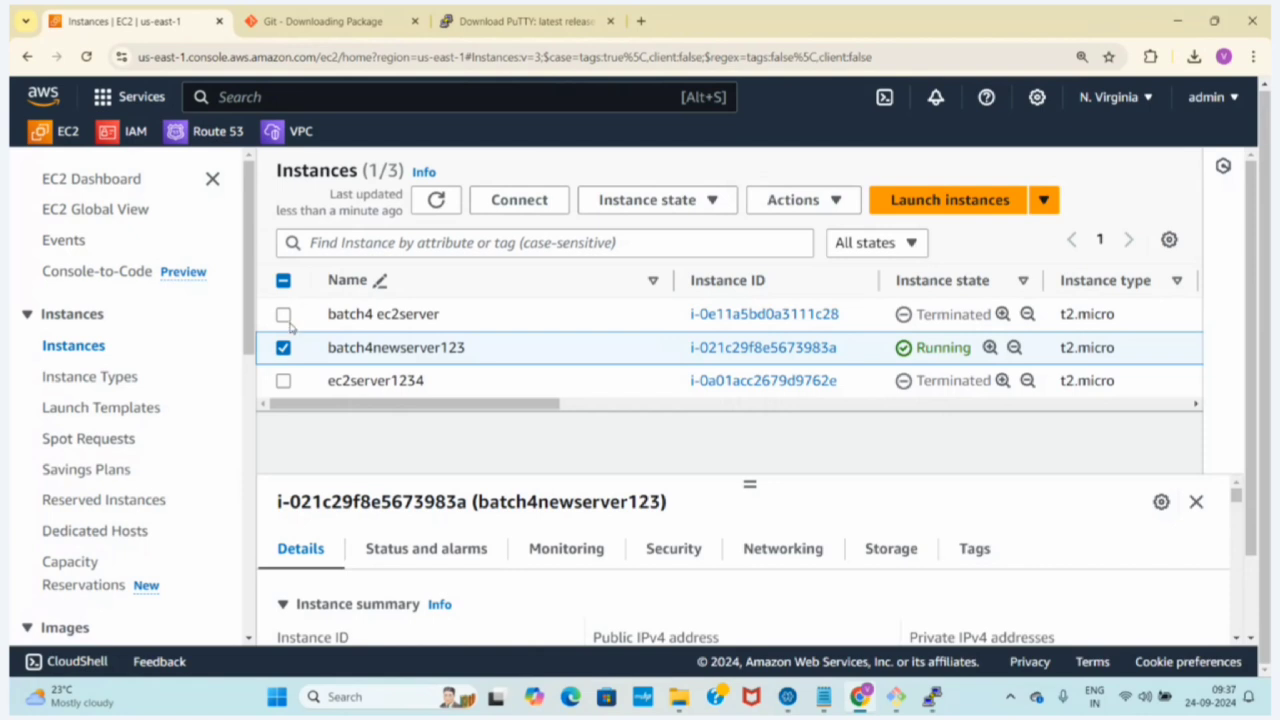
left_click(872, 248)
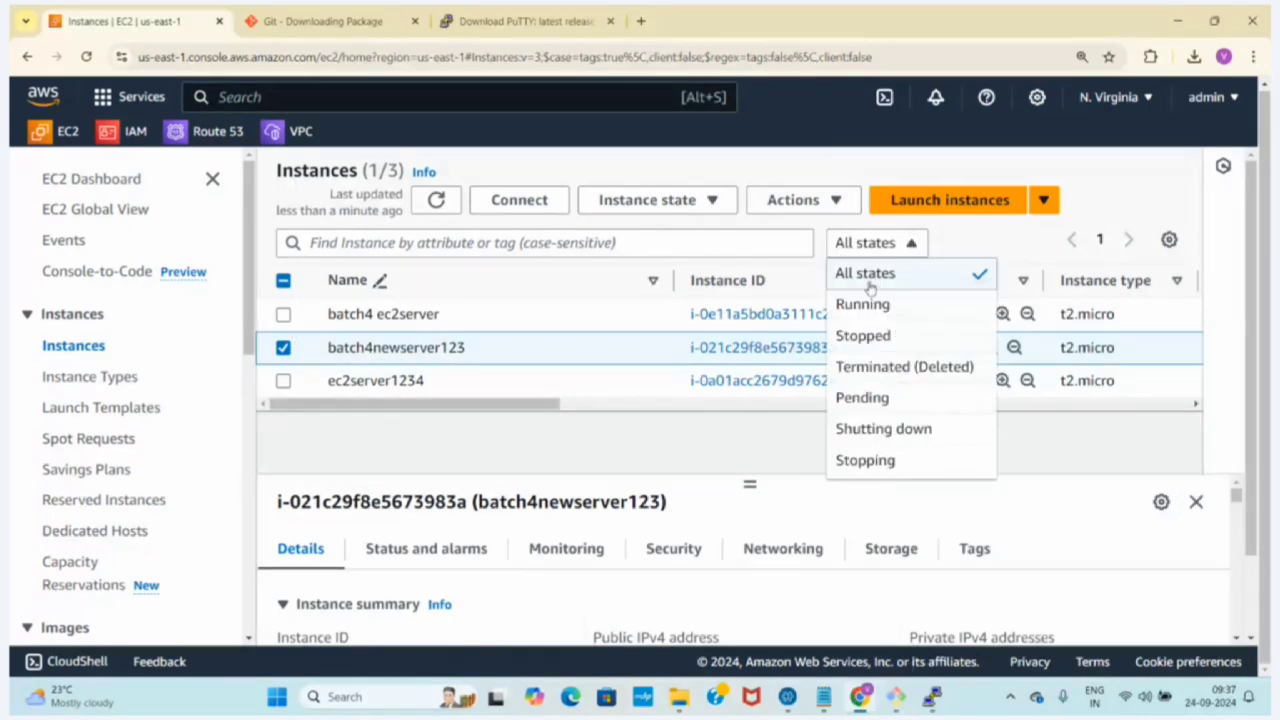
left_click(866, 305)
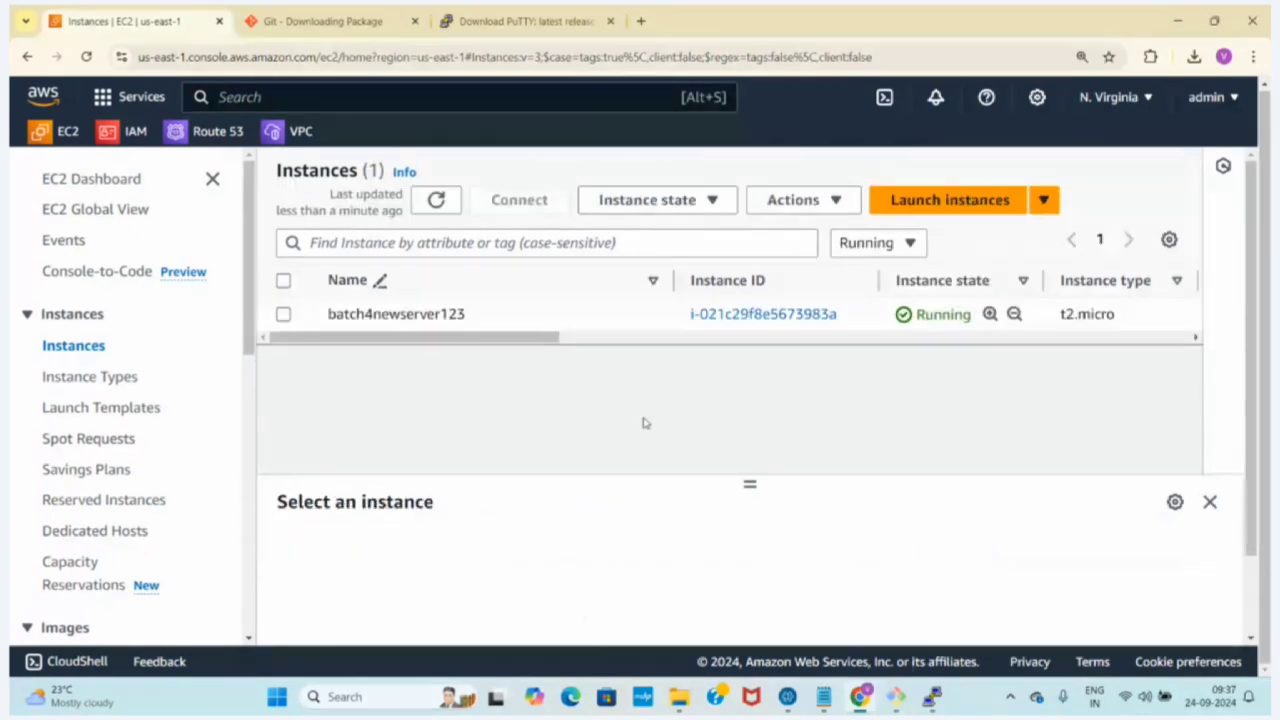
left_click(283, 314)
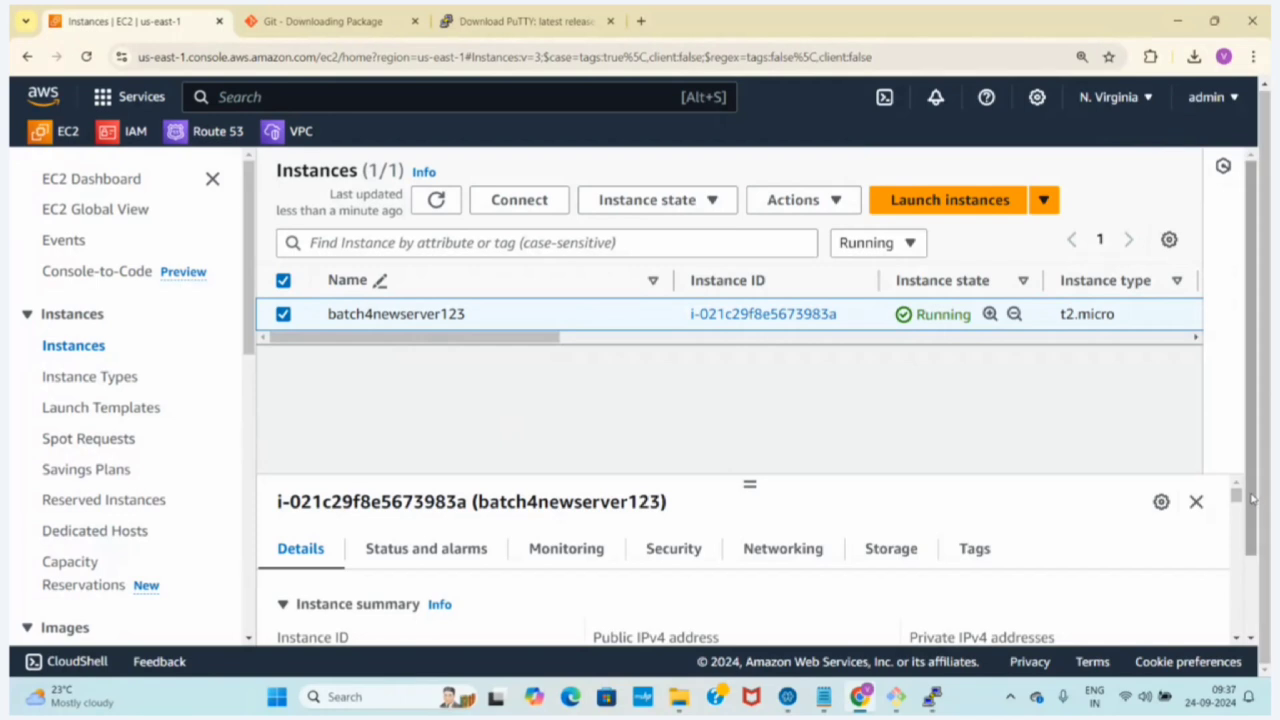
Enlarge the details pane of batch4newserver123 around its IP addresses and copy the public IPv4 address
scroll(1238, 497, "down", 1)
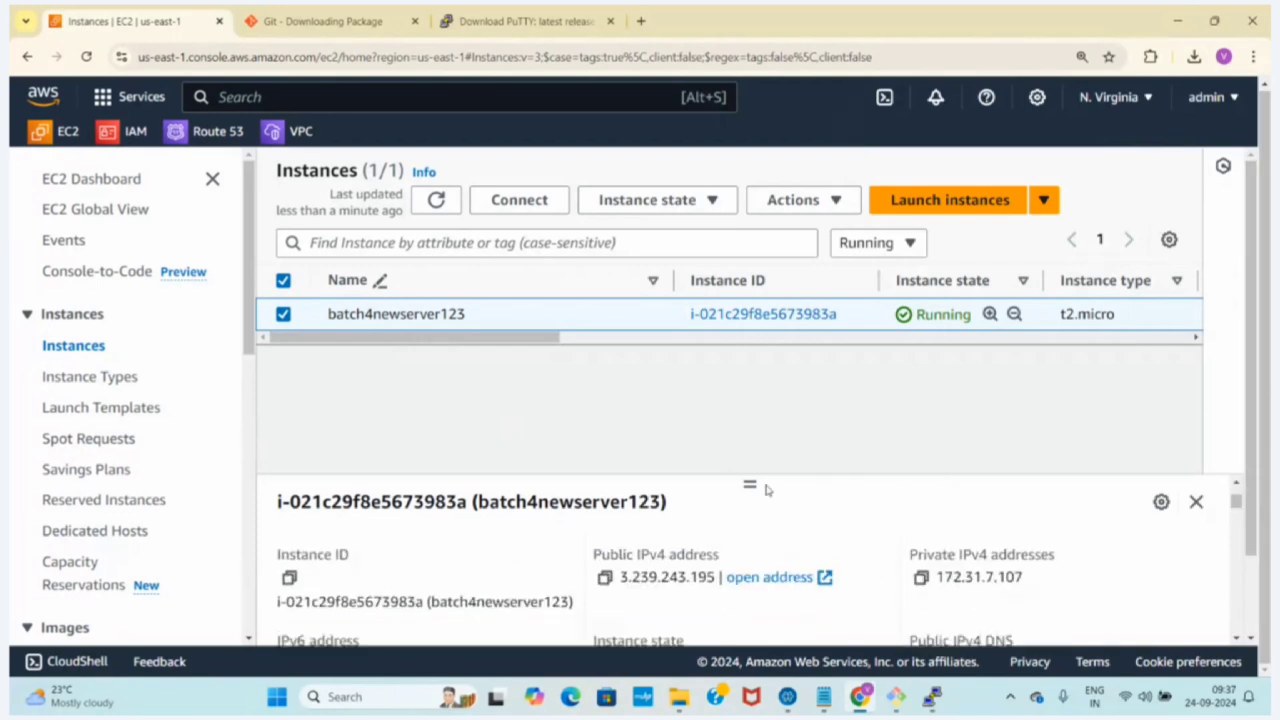
left_click_drag(750, 484, 750, 414)
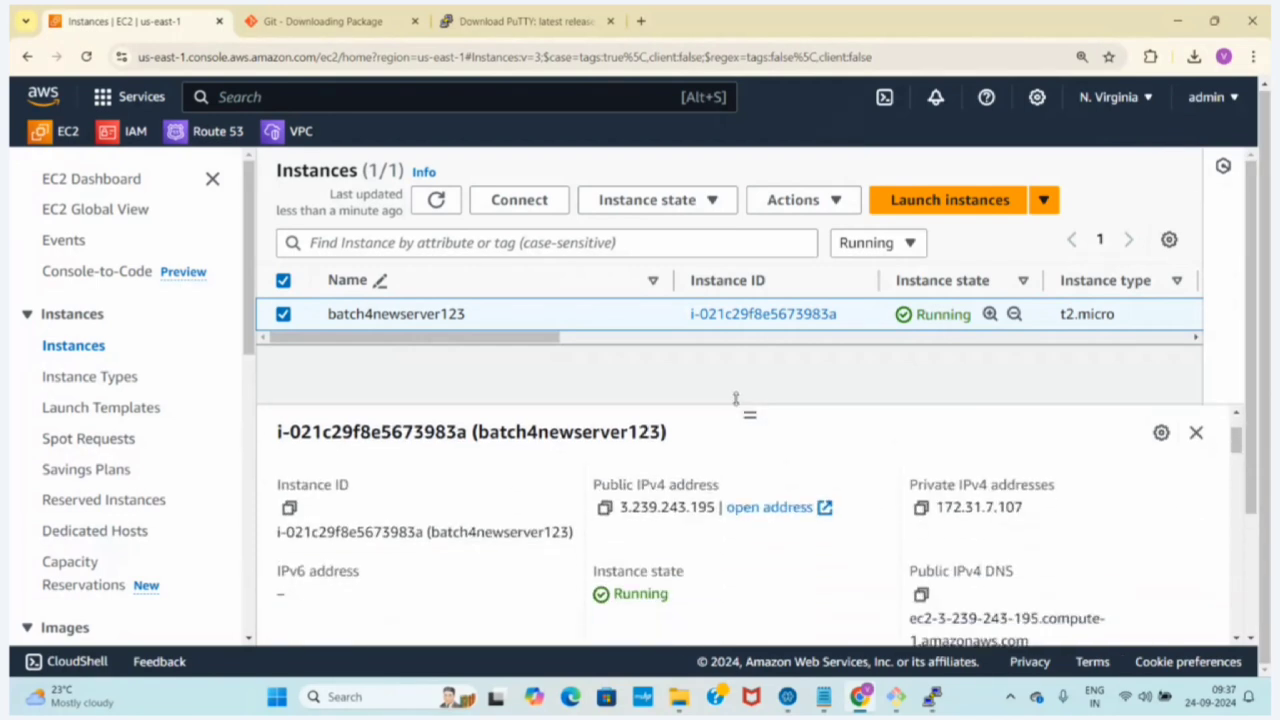
left_click(605, 508)
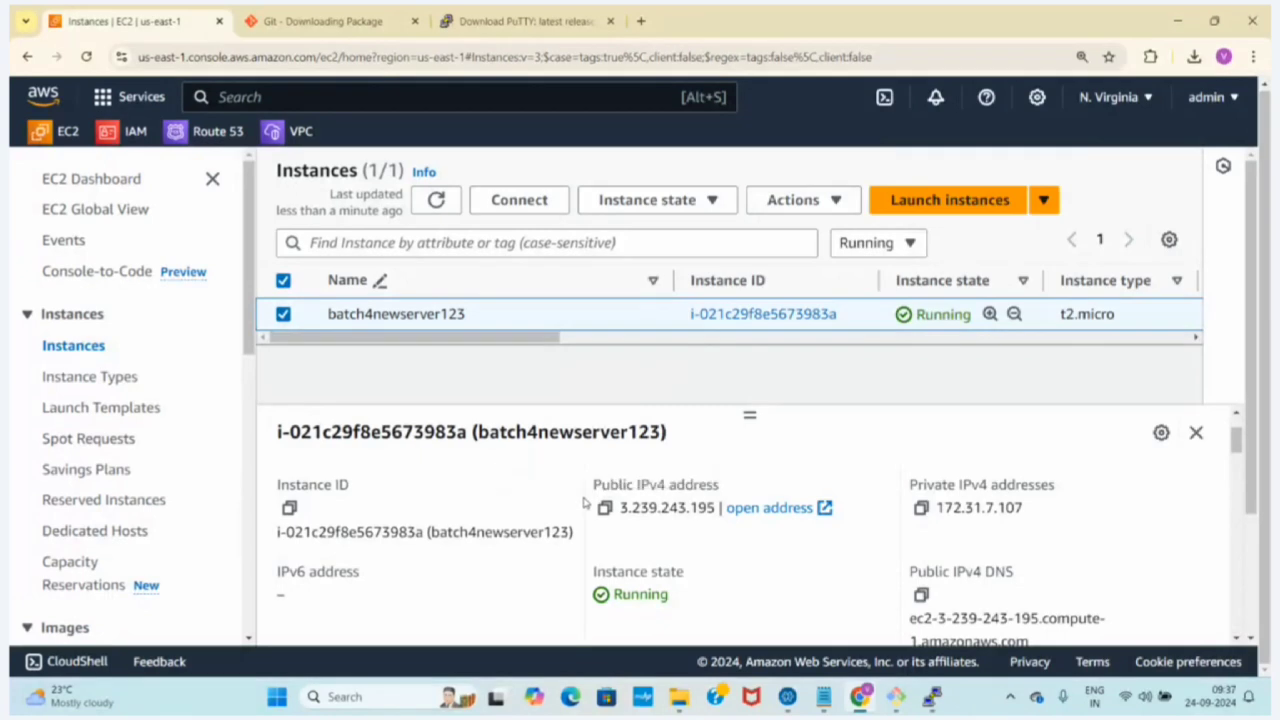
Point out the Public IPv4 address and Private IPv4 addresses fields of the instance by highlighting them
left_click_drag(588, 490, 750, 486)
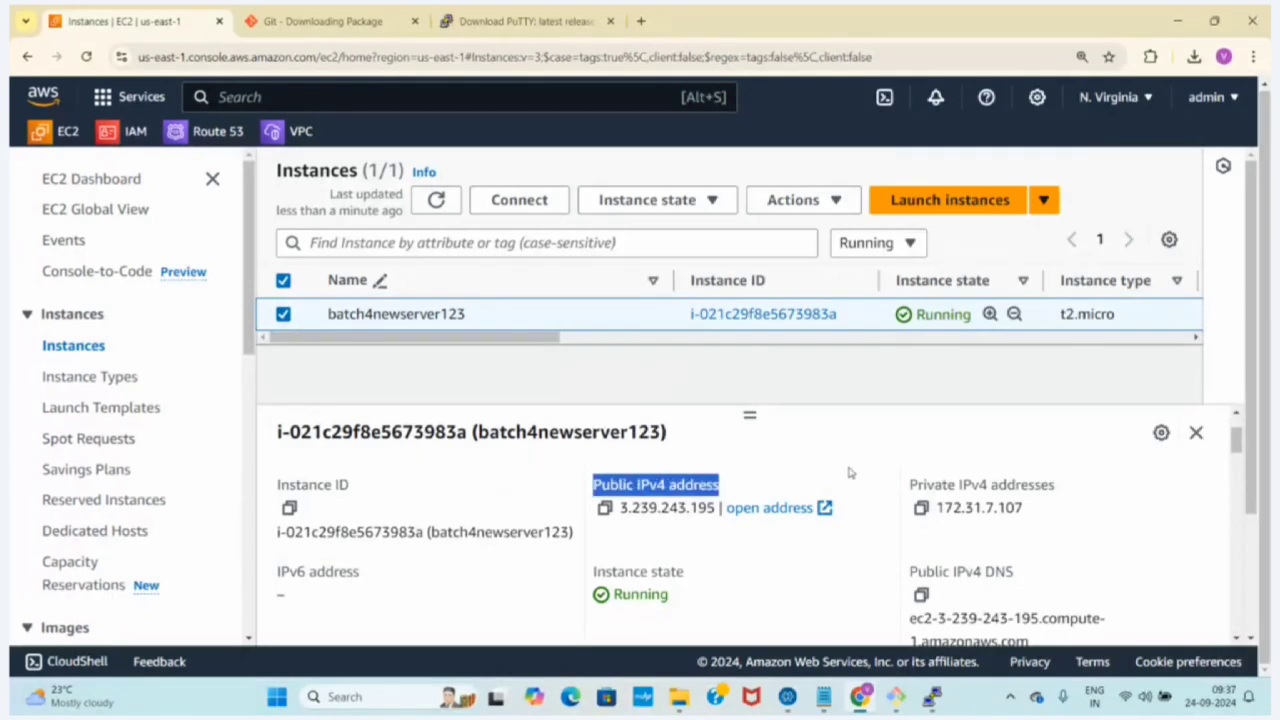
left_click(911, 483)
left_click_drag(911, 483, 1098, 508)
left_click(945, 440)
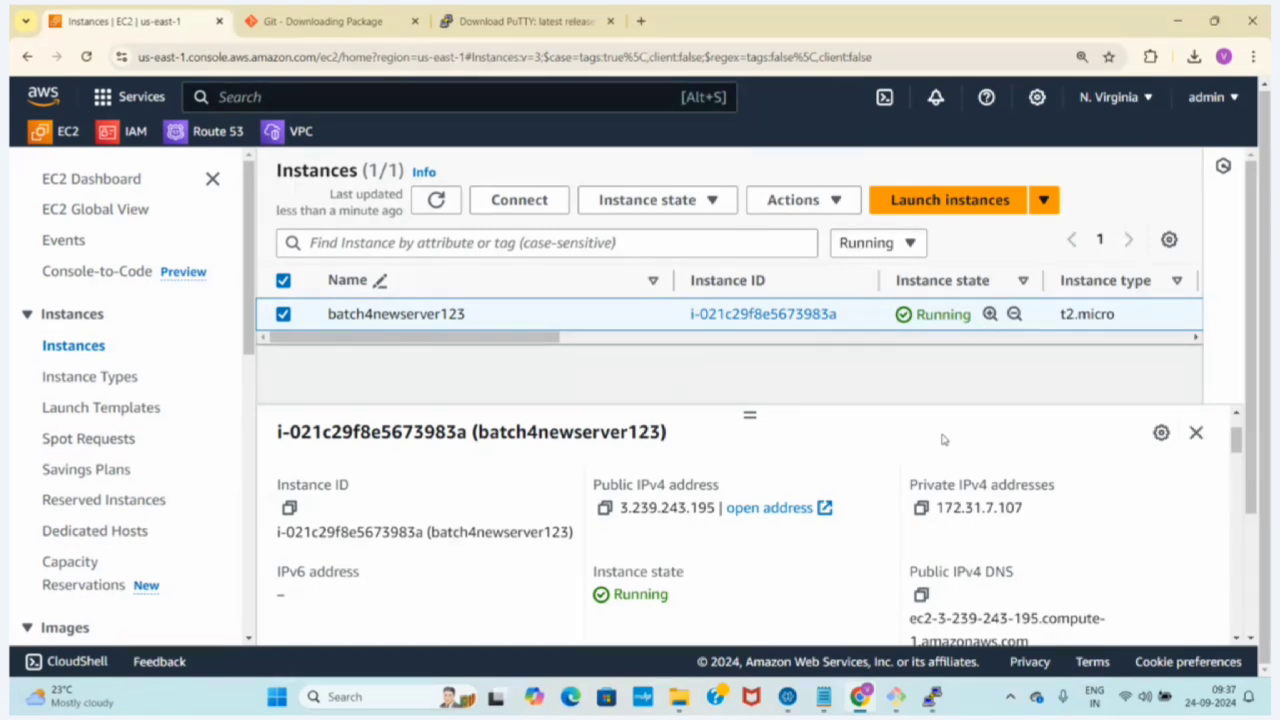
left_click(604, 507)
left_click_drag(586, 494, 746, 486)
left_click(746, 486)
left_click_drag(601, 485, 724, 489)
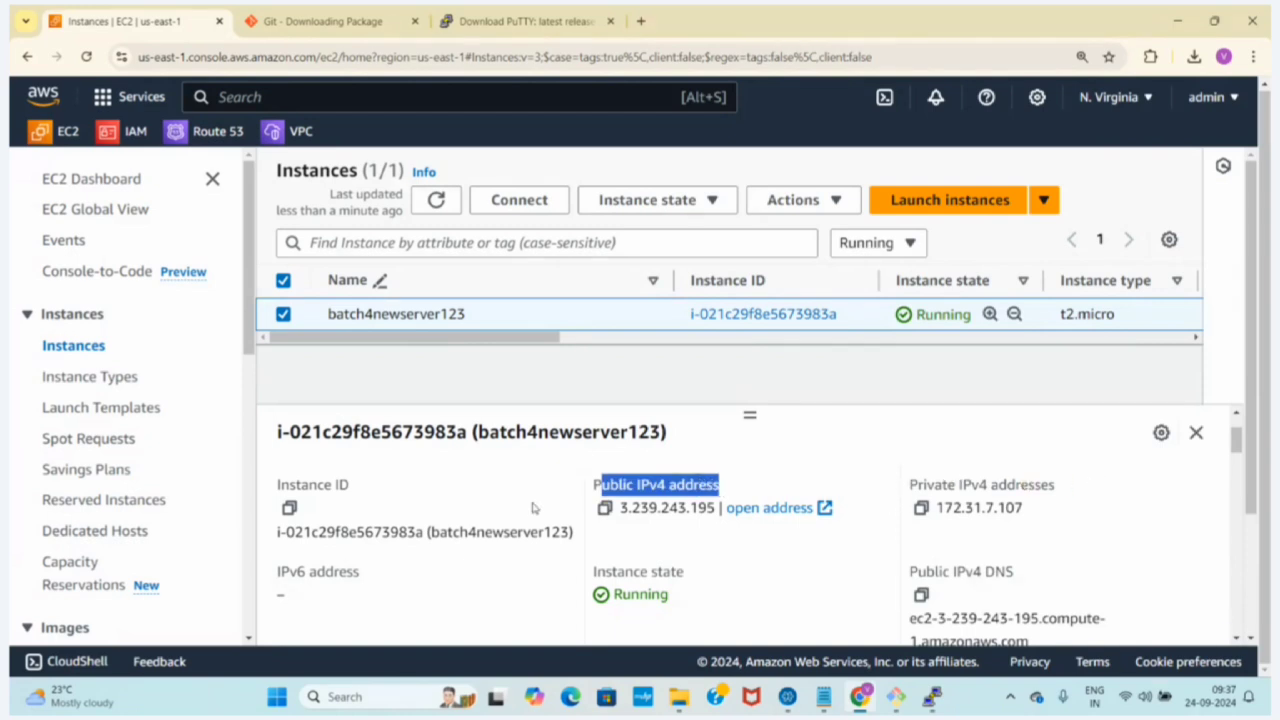
left_click(582, 511)
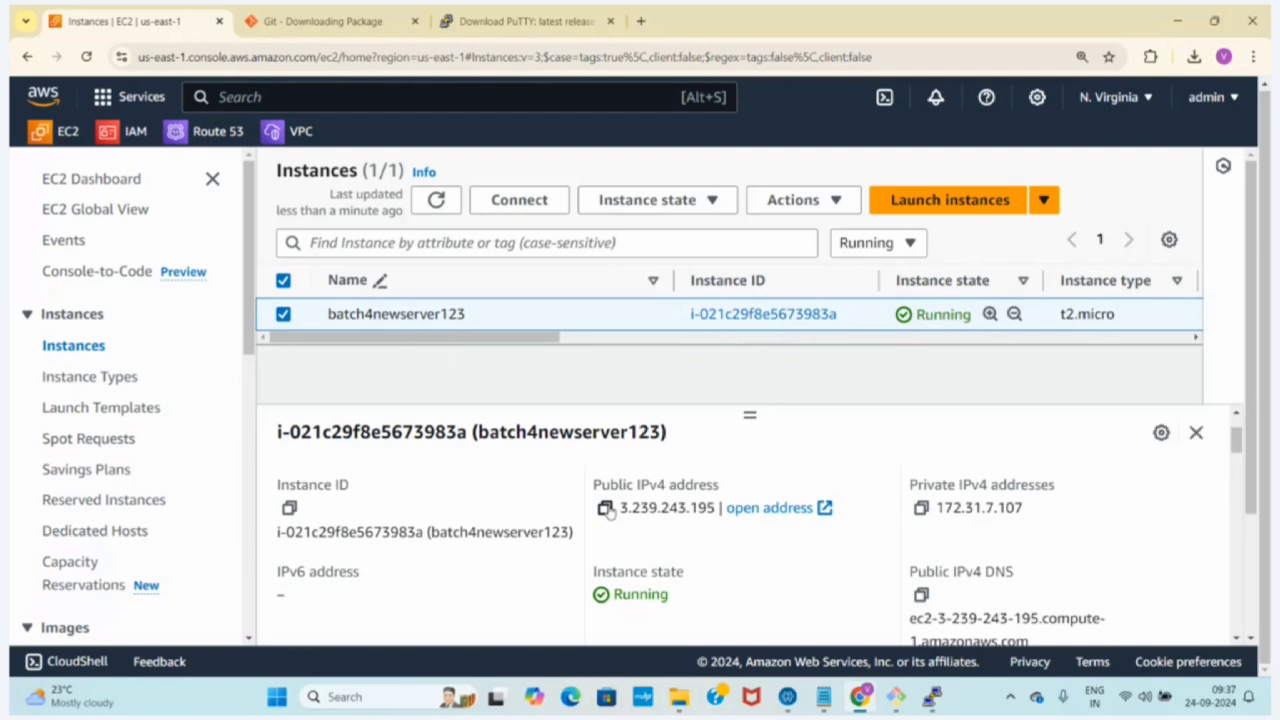
Copy the instance's public IPv4 address and enter 3.239.243.195 as the host name in PuTTY Configuration
left_click(607, 509)
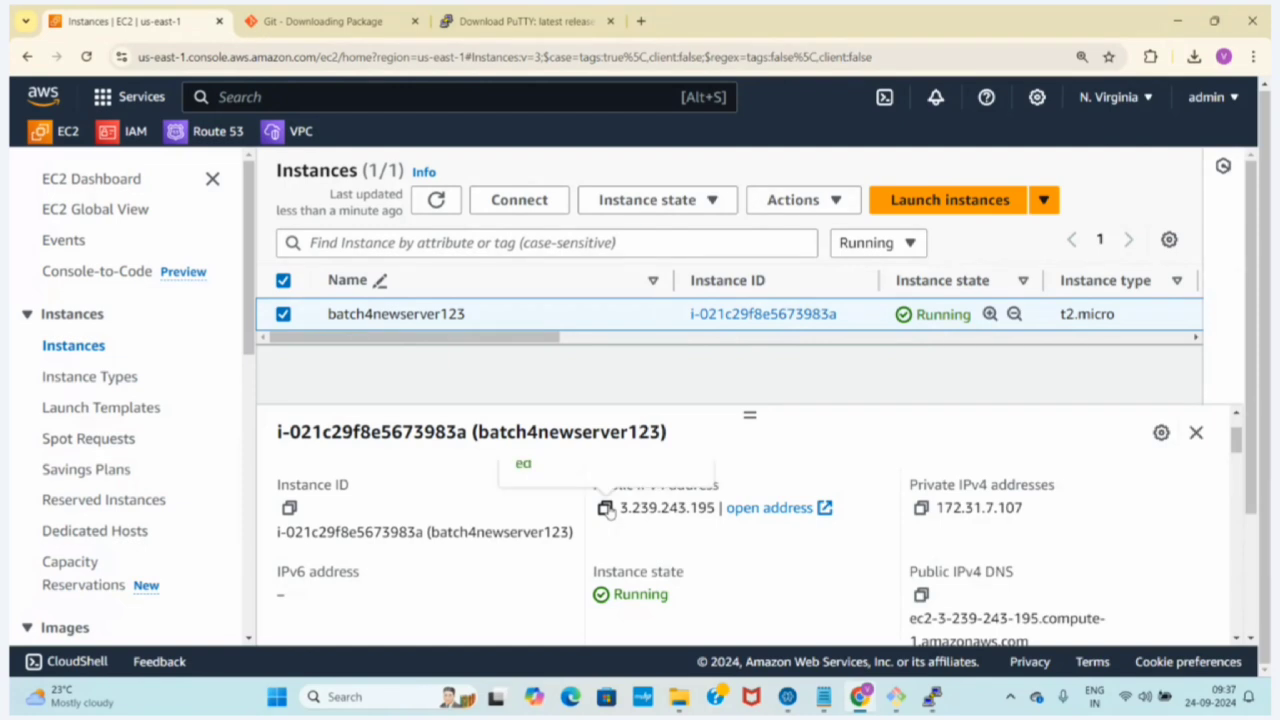
left_click(931, 697)
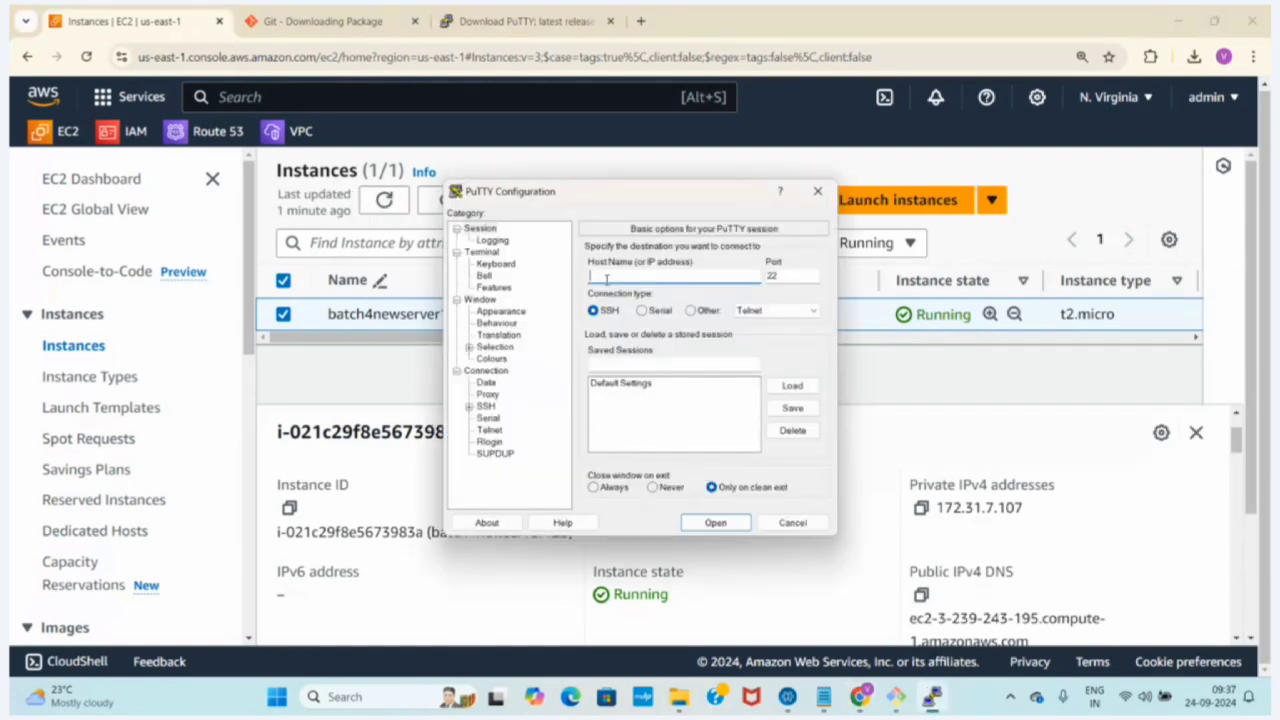
key("ctrl+v")
Set batch4ppk from the Desktop as the private key file in PuTTY's SSH authentication credentials
left_click(467, 409)
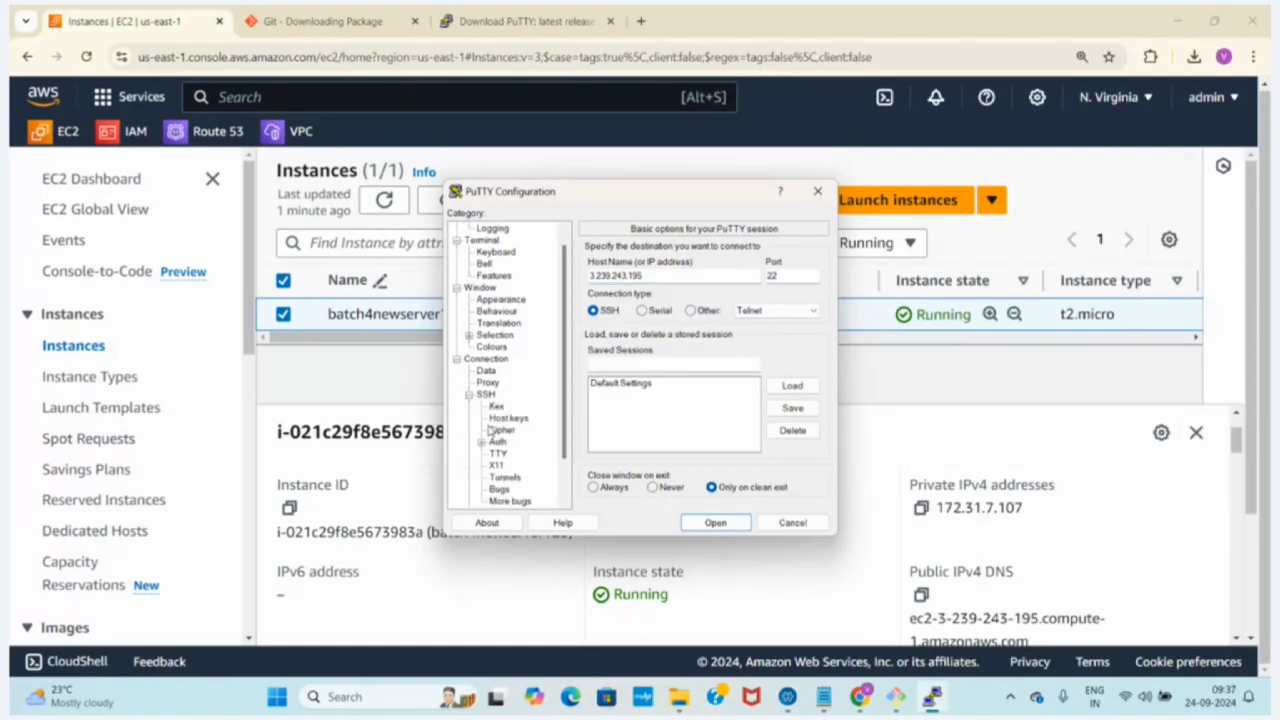
left_click(484, 443)
left_click(522, 454)
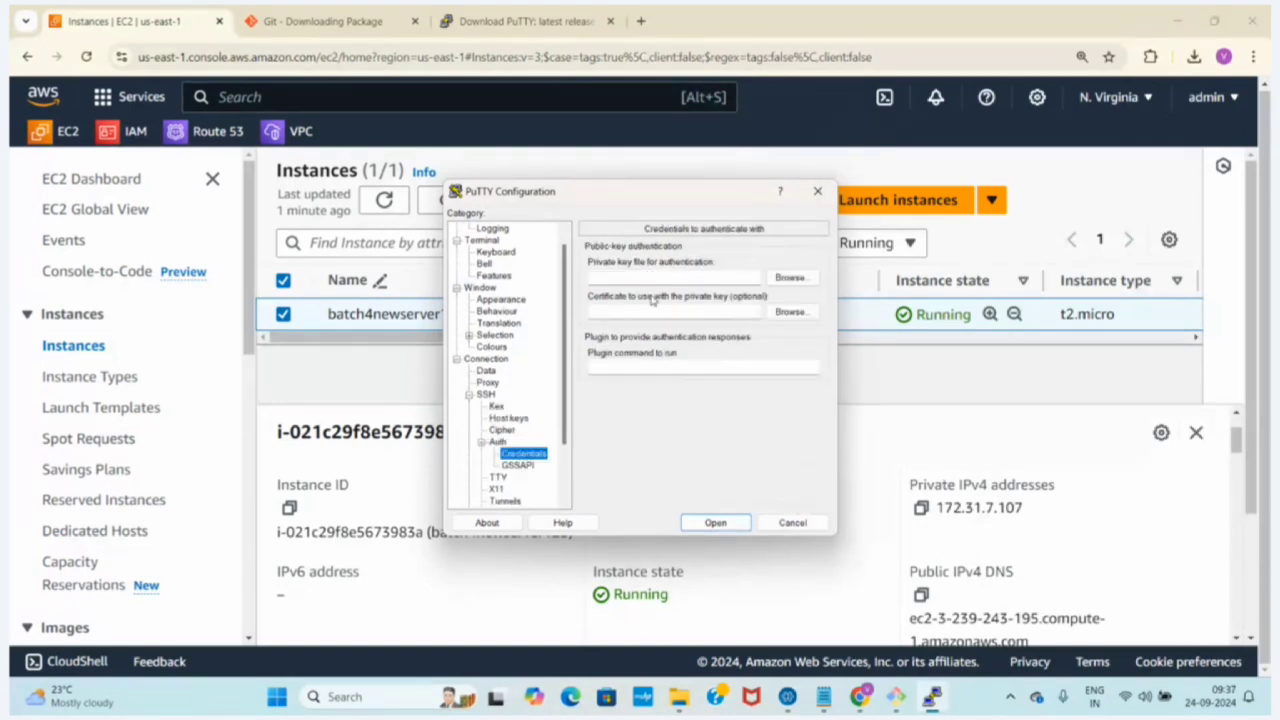
left_click(790, 277)
double_click(655, 336)
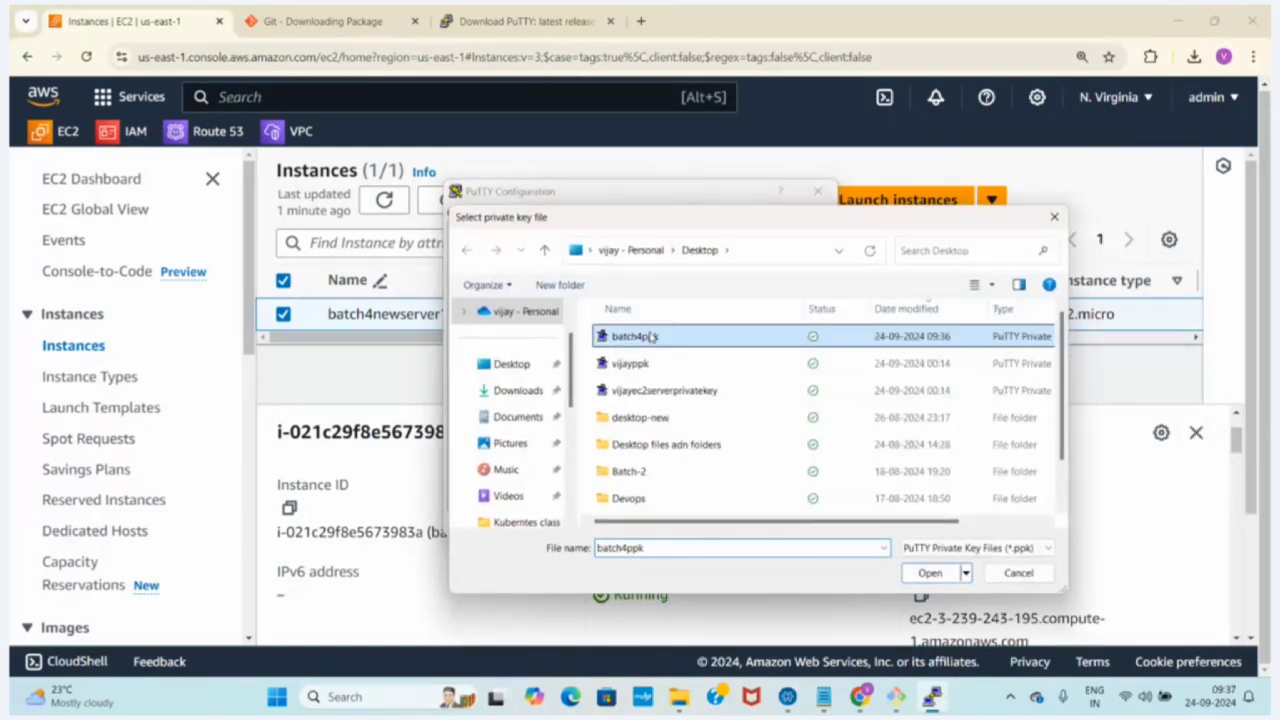
Open the PuTTY session, accept the server's host key, and log in as ec2-user
left_click(700, 524)
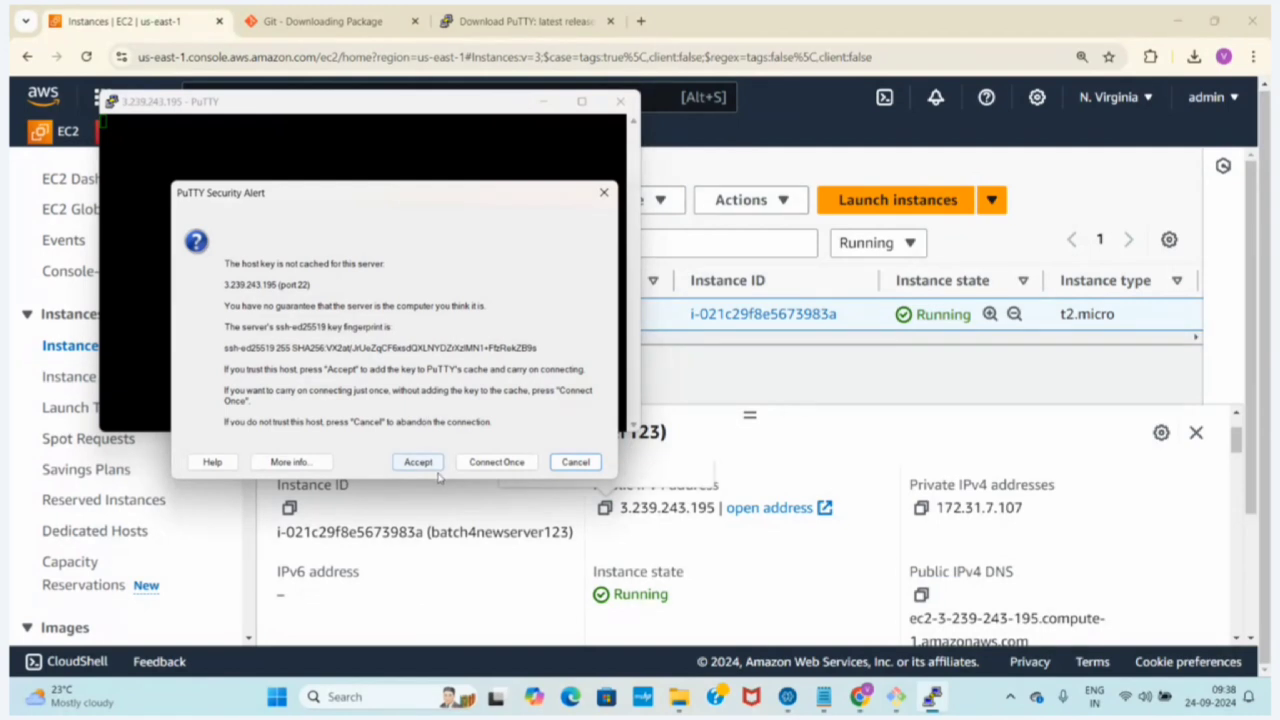
left_click(419, 464)
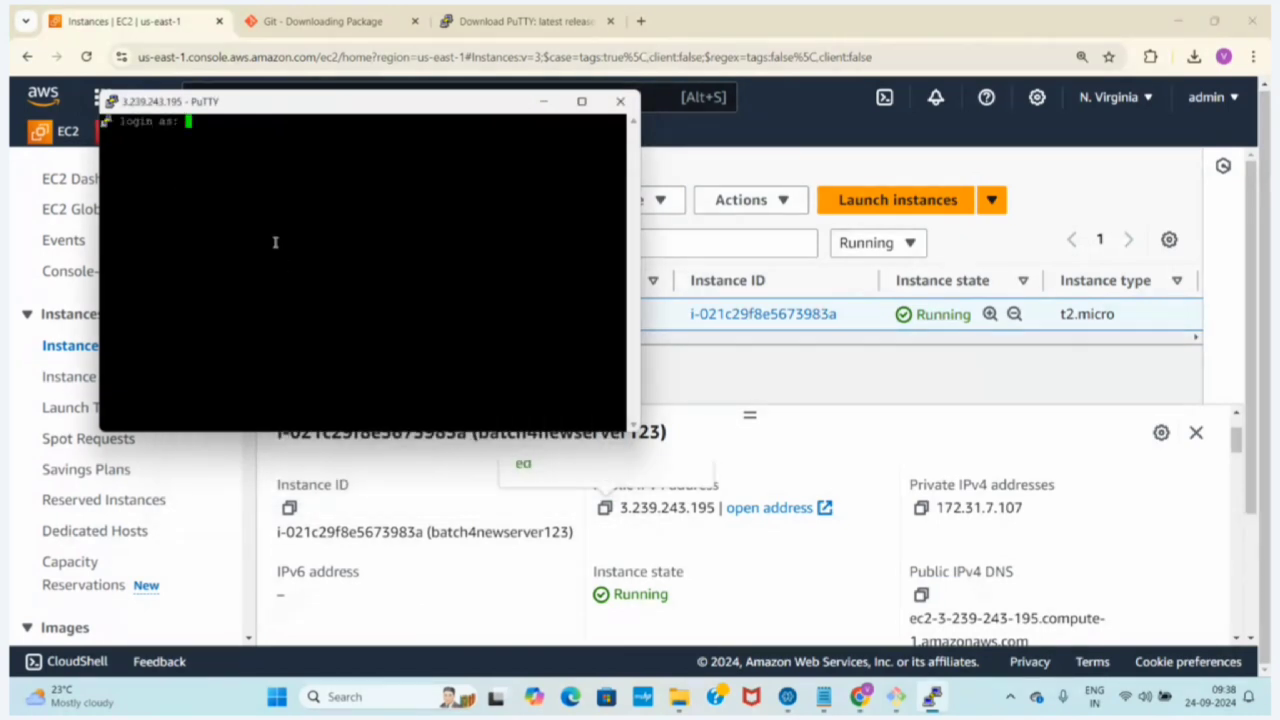
type("ec2-")
type("user")
key("Return")
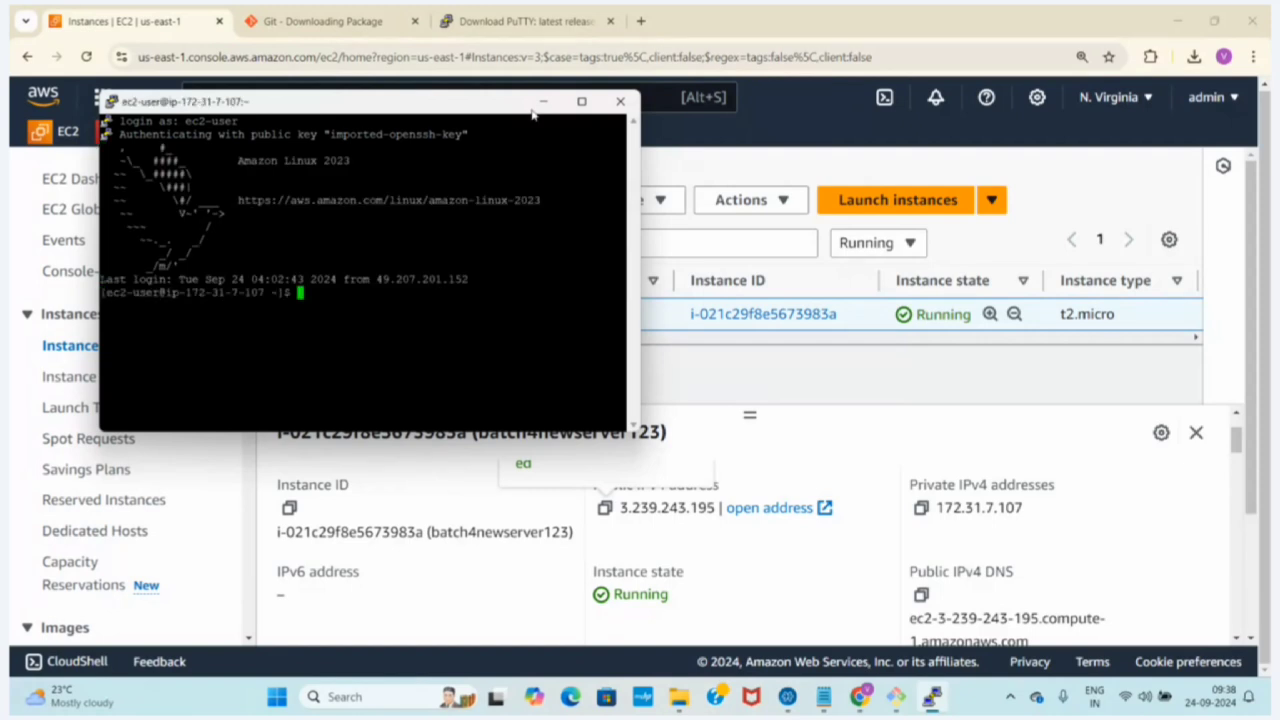
Maximize the PuTTY terminal, clear it, and list the home directory with ls
left_click(584, 103)
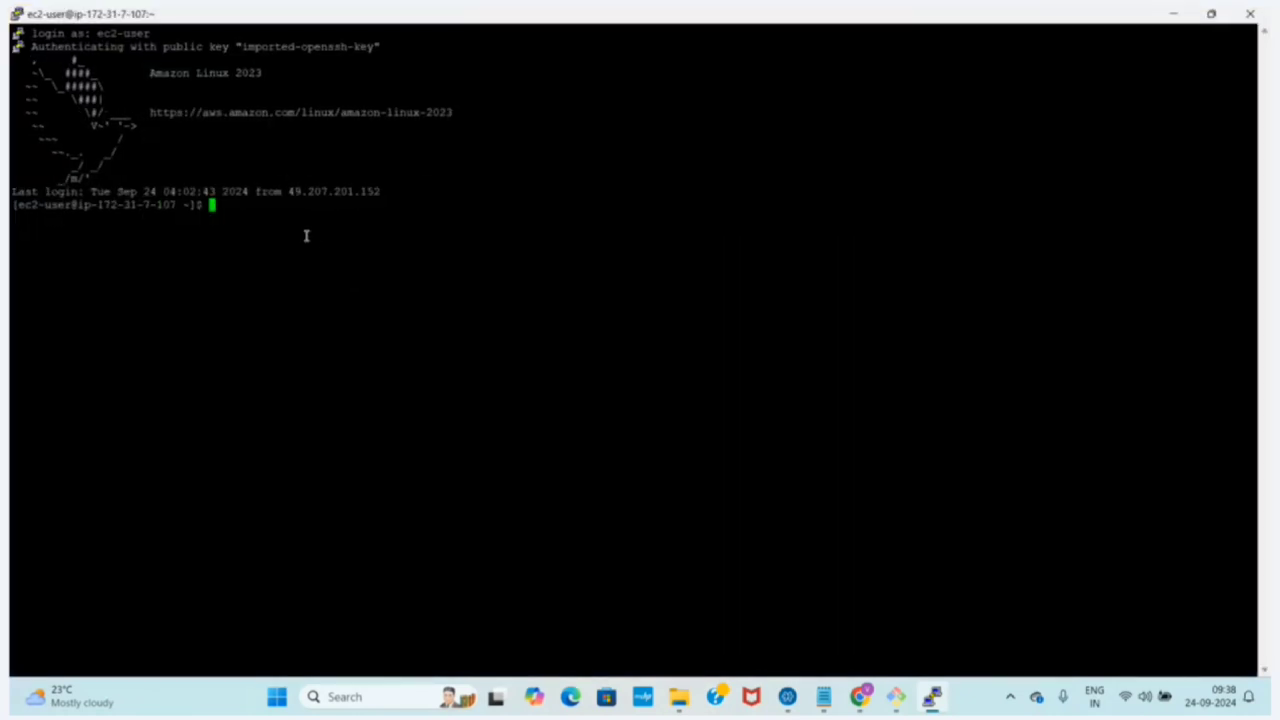
type("clear")
key("Return")
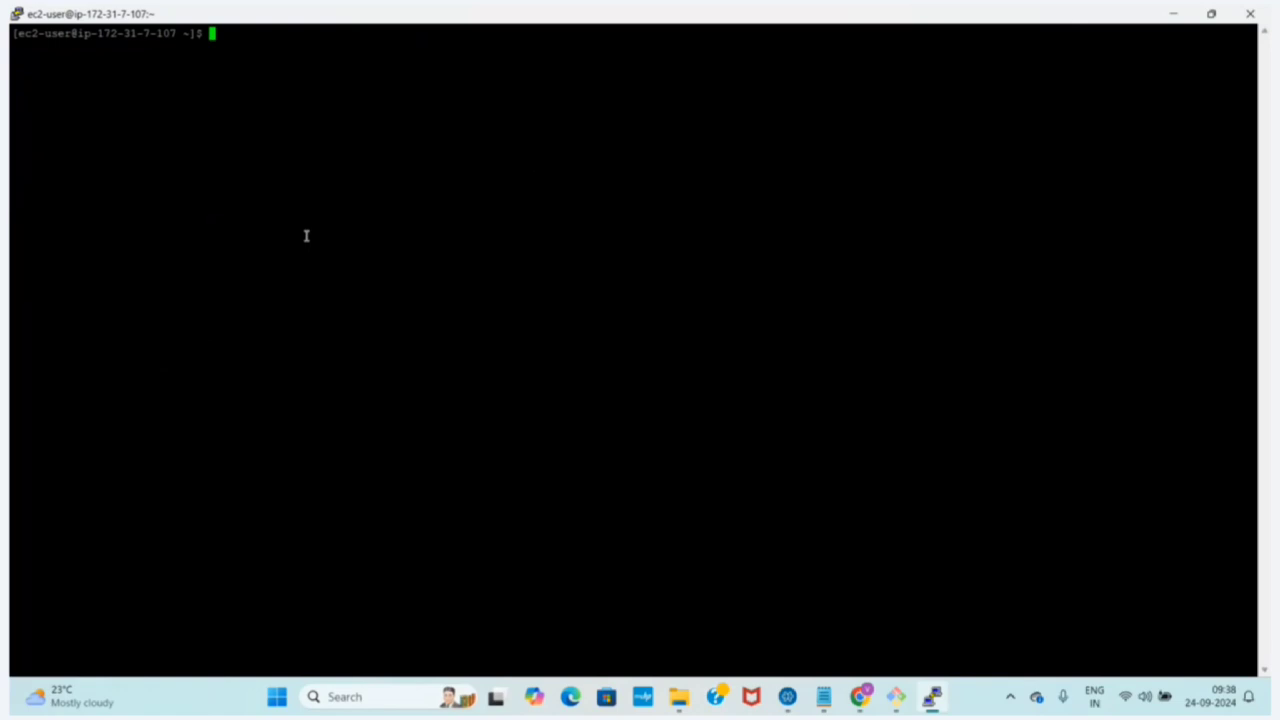
type("ls")
key("Return")
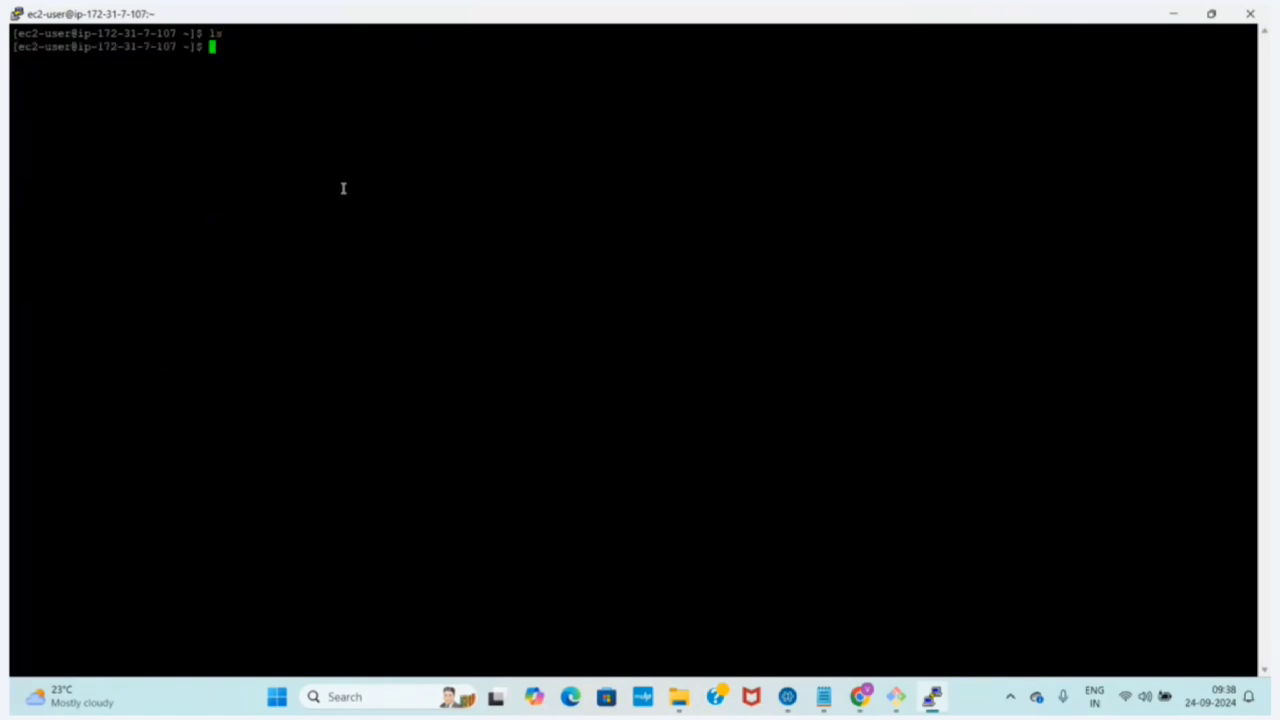
Minimize the PuTTY terminal and return to the aws.txt notes in Notepad
left_click(929, 700)
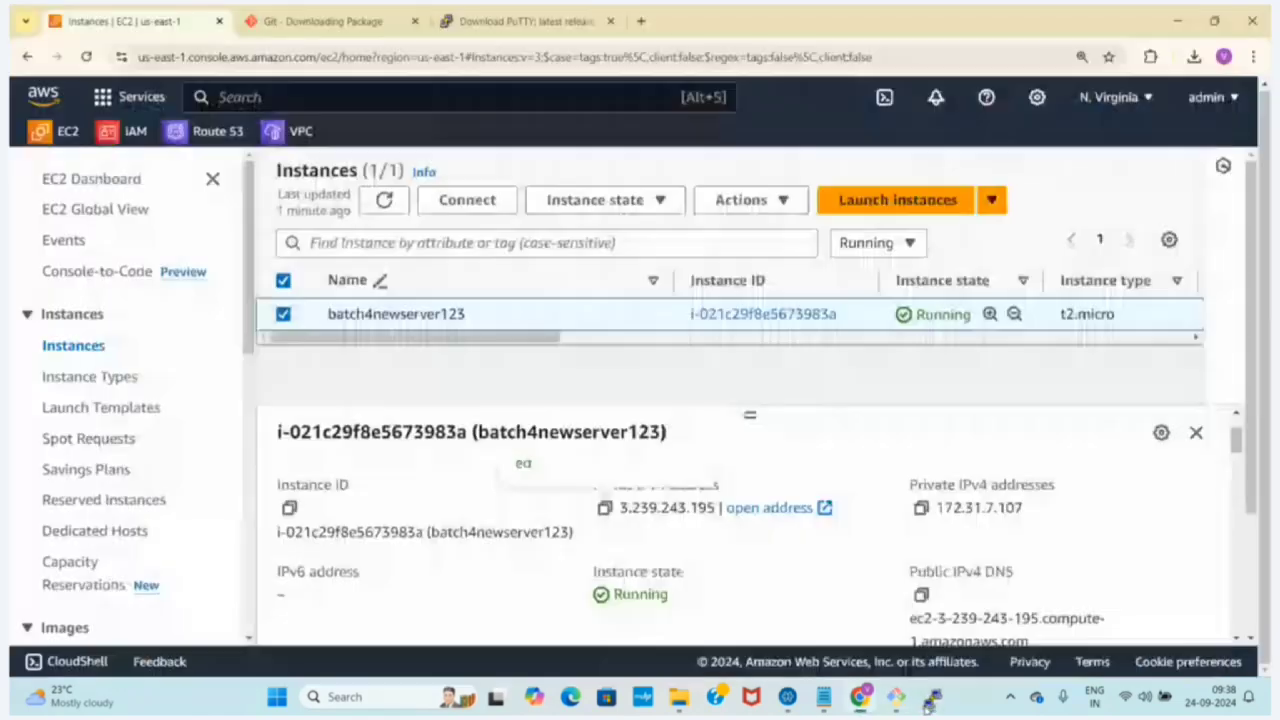
left_click(823, 698)
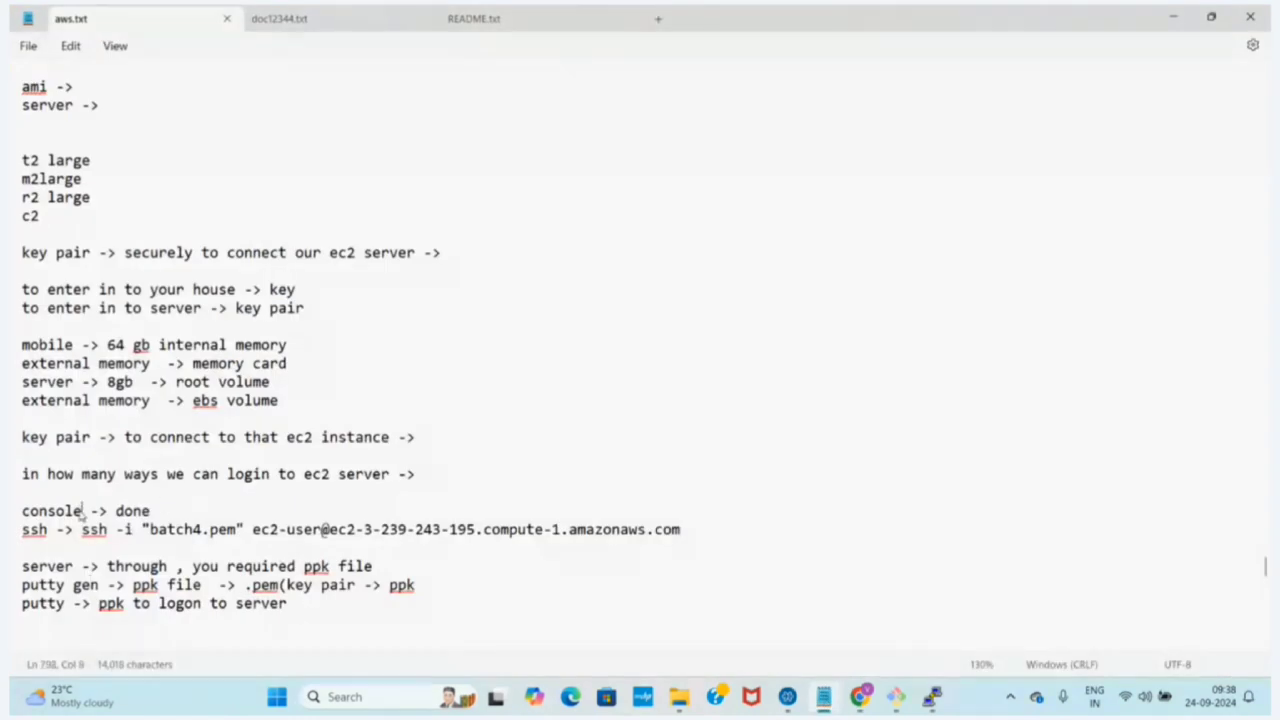
Delete the two notes lines about the server needing a ppk file and PuTTYgen, including the blank line before the putty line
left_click_drag(84, 512, 10, 533)
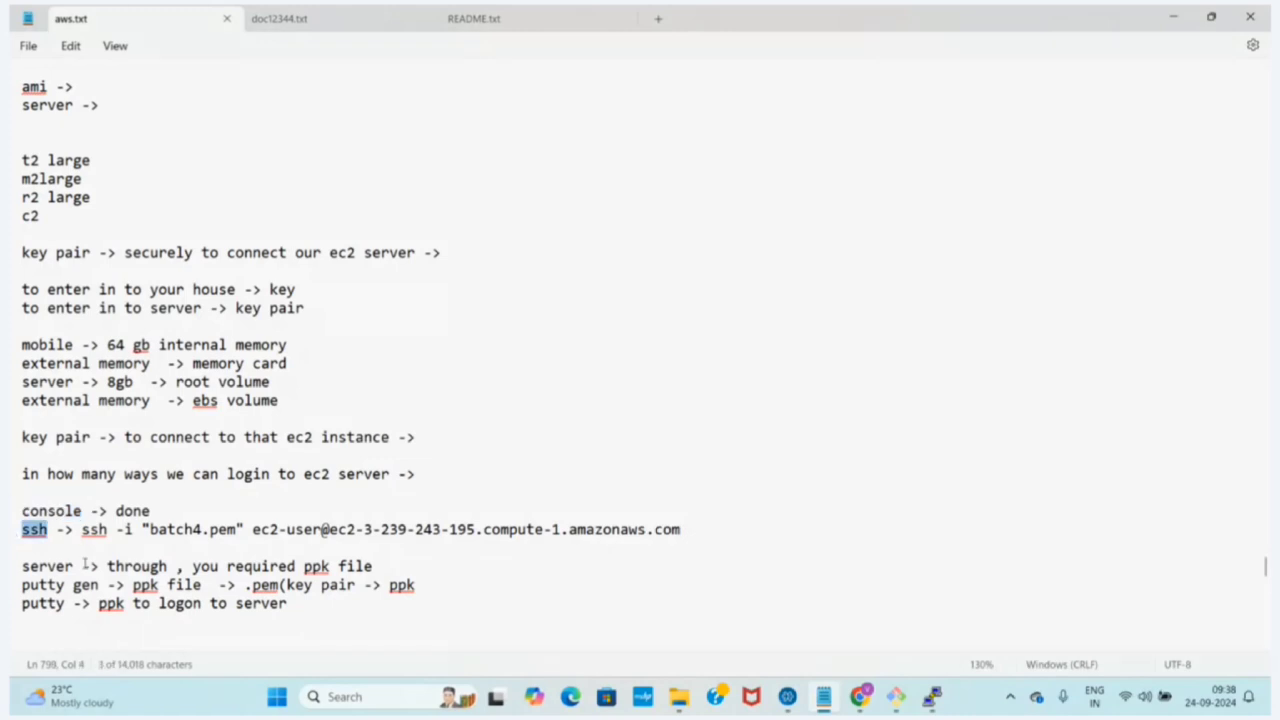
left_click_drag(69, 603, 10, 612)
left_click(36, 621)
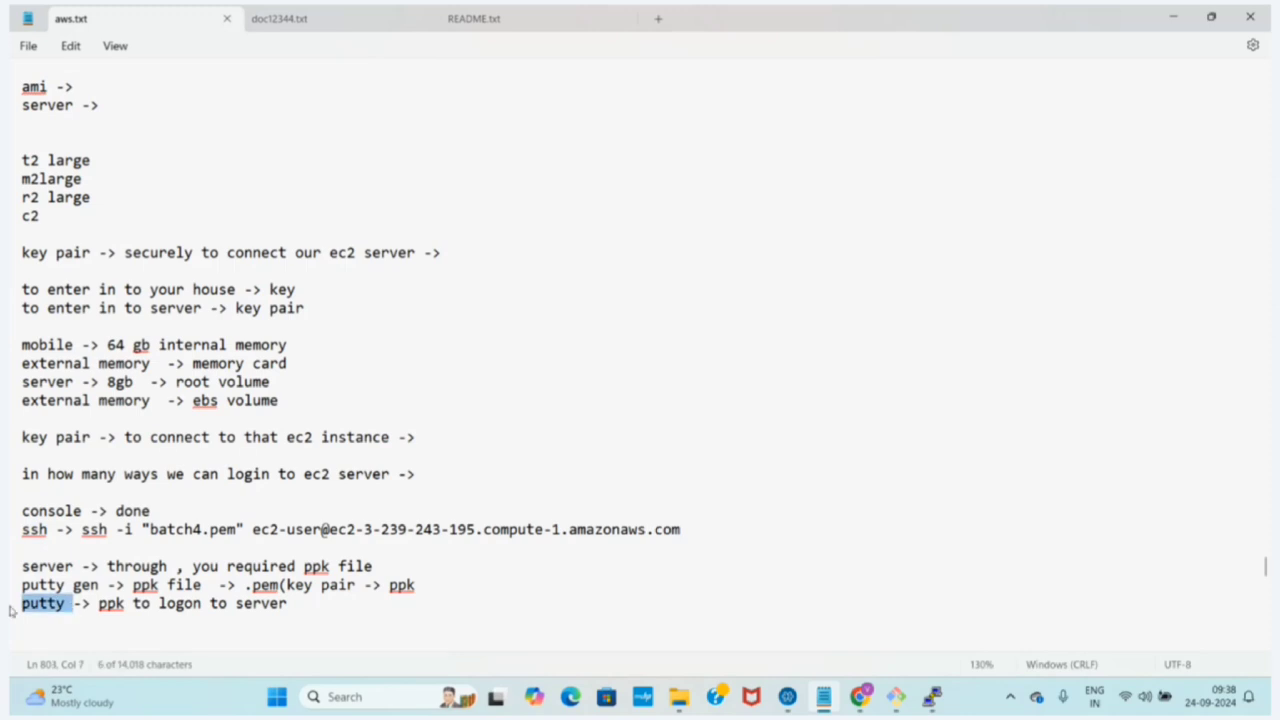
left_click_drag(423, 588, 12, 558)
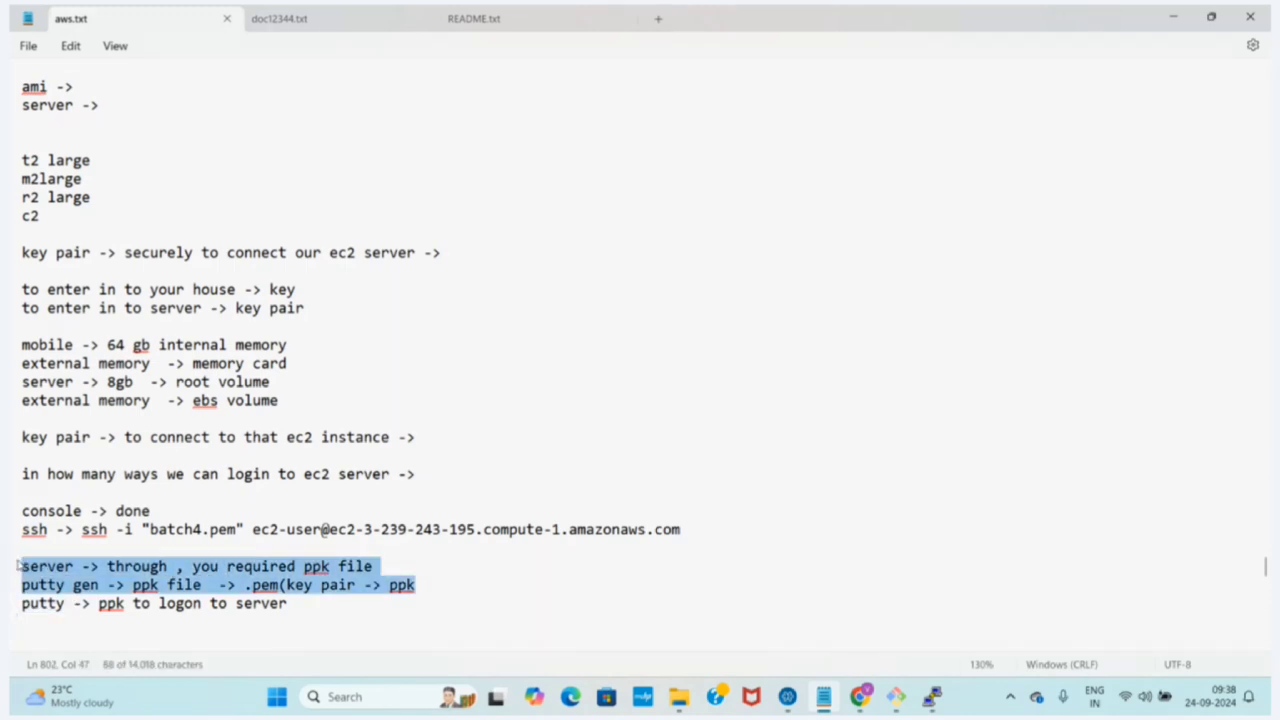
key("BackSpace")
key("Delete")
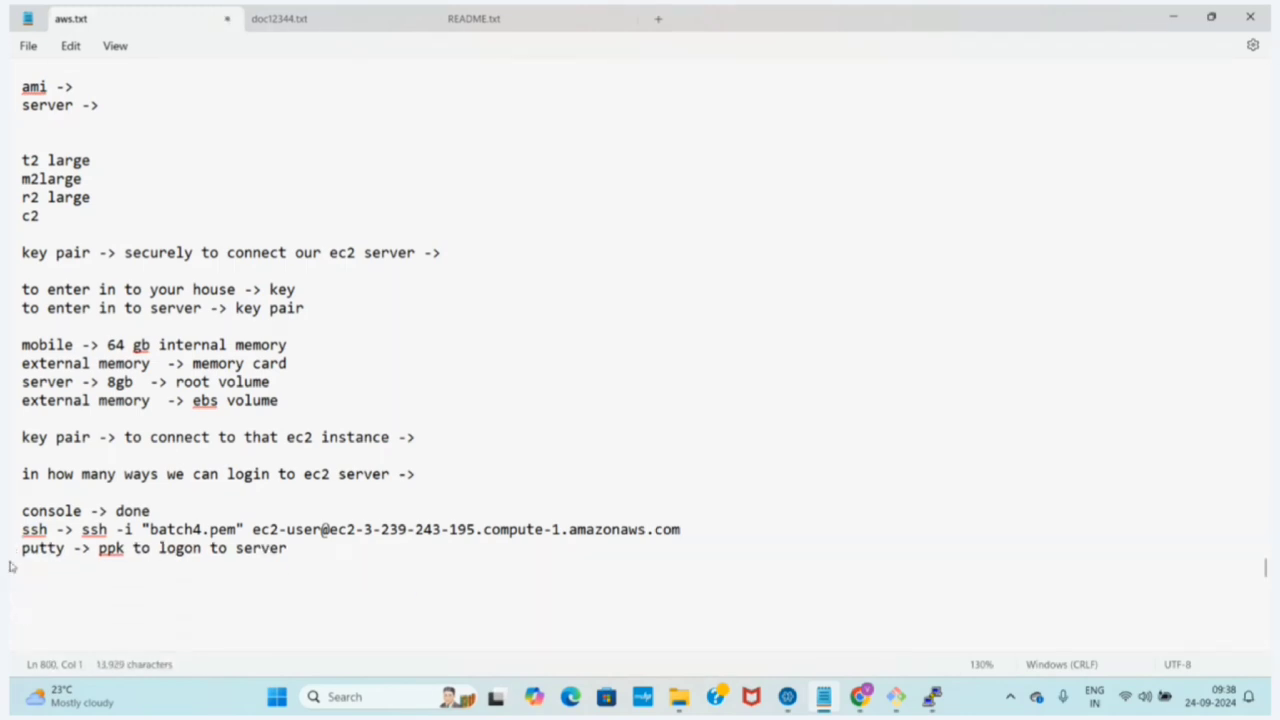
Add the line "session manger ->" below the putty line in the notes and save the file
left_click(299, 549)
key("Return")
type("sessionma")
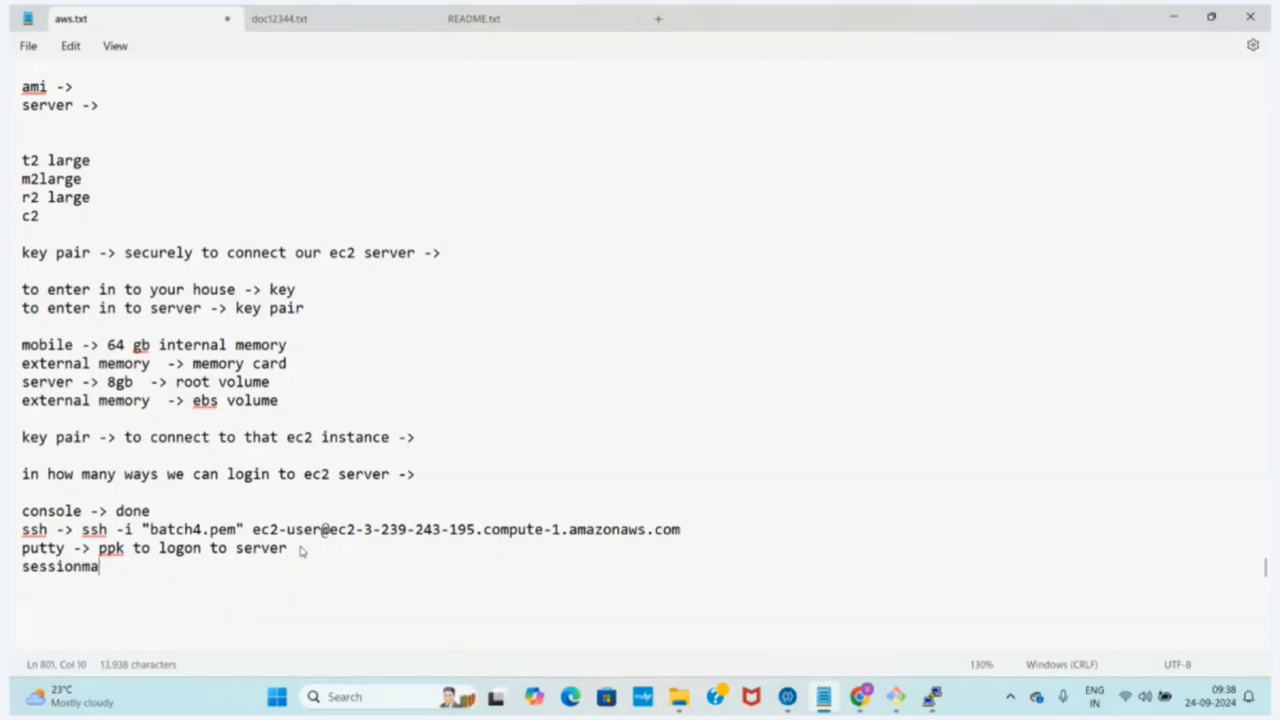
key("BackSpace")
key("BackSpace")
type("manger ->")
key("Return")
key("ctrl+s")
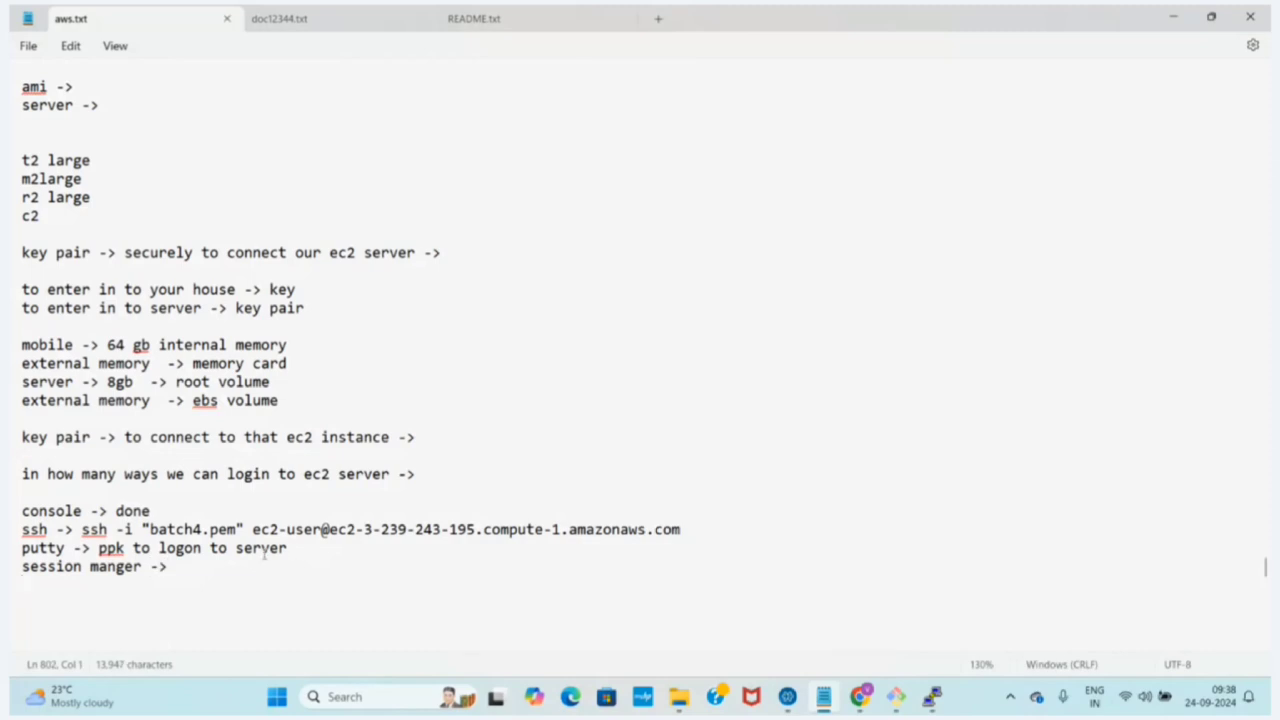
Review the Session Manager and EC2 Instance Connect options for batch4newserver123 in Chrome, check the SSH terminal, and return to aws.txt
left_click(862, 697)
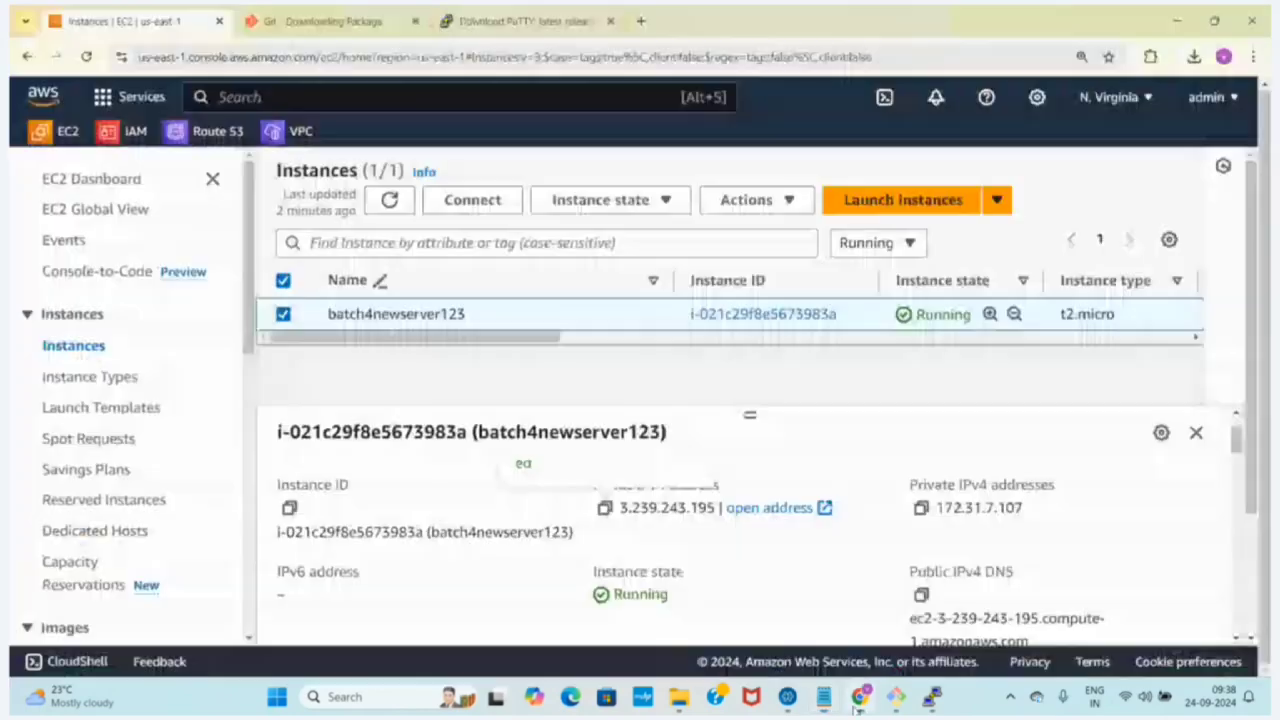
left_click(476, 204)
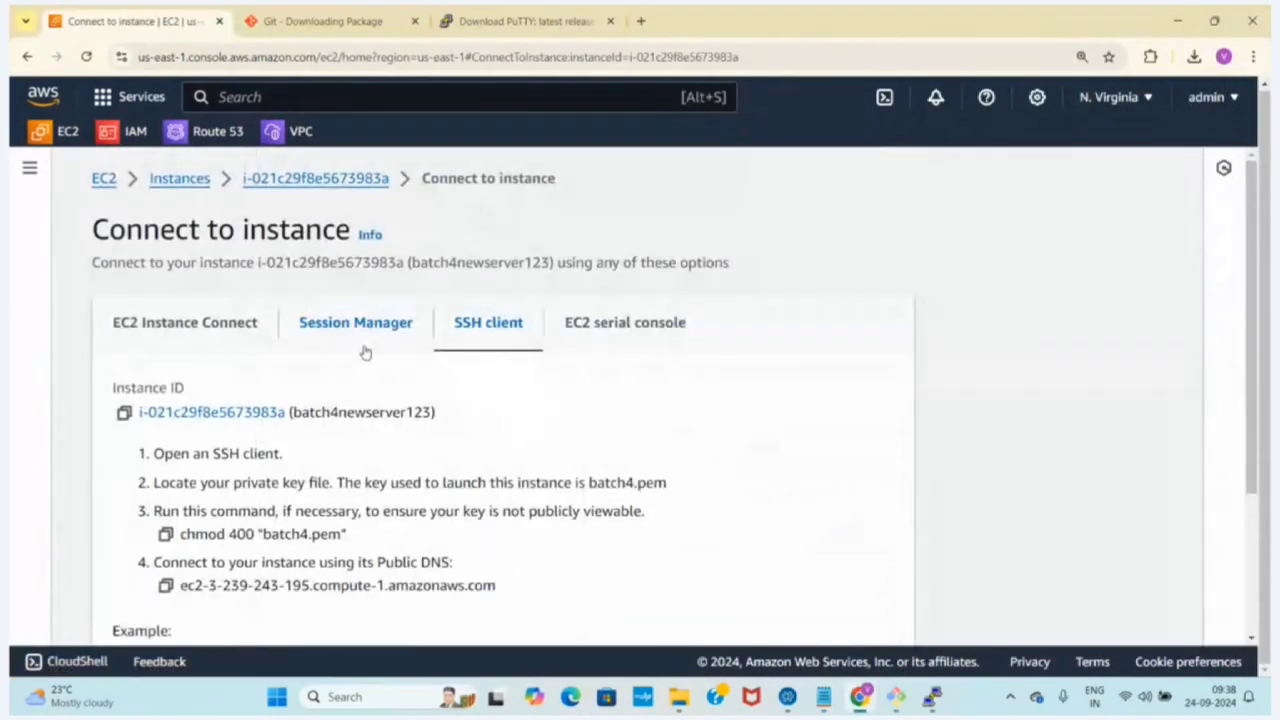
left_click(356, 324)
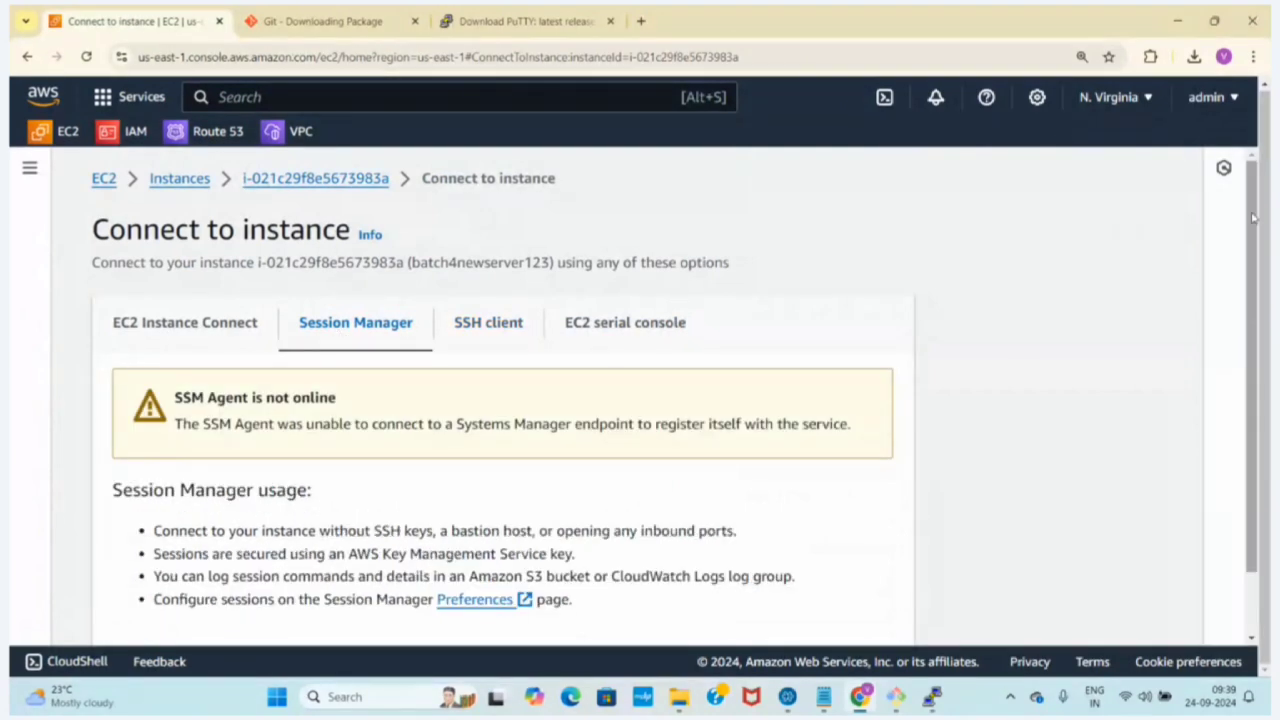
scroll(1263, 352, "down", 2)
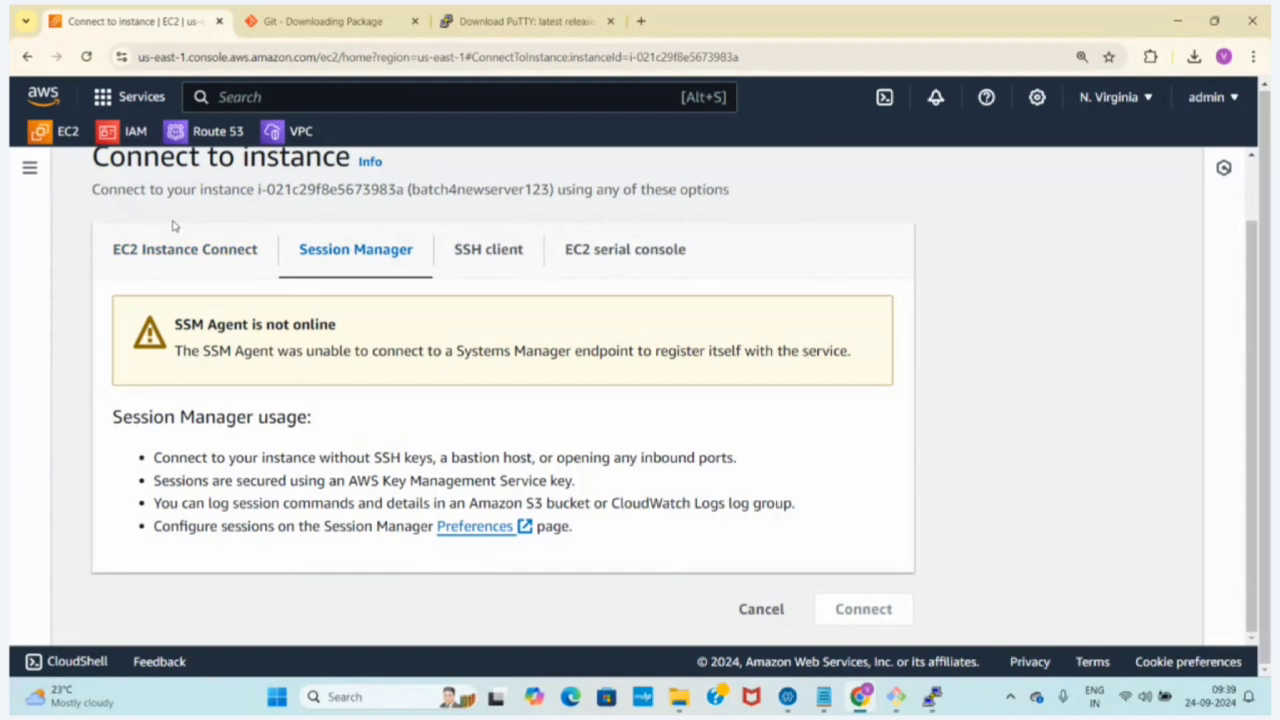
left_click(142, 243)
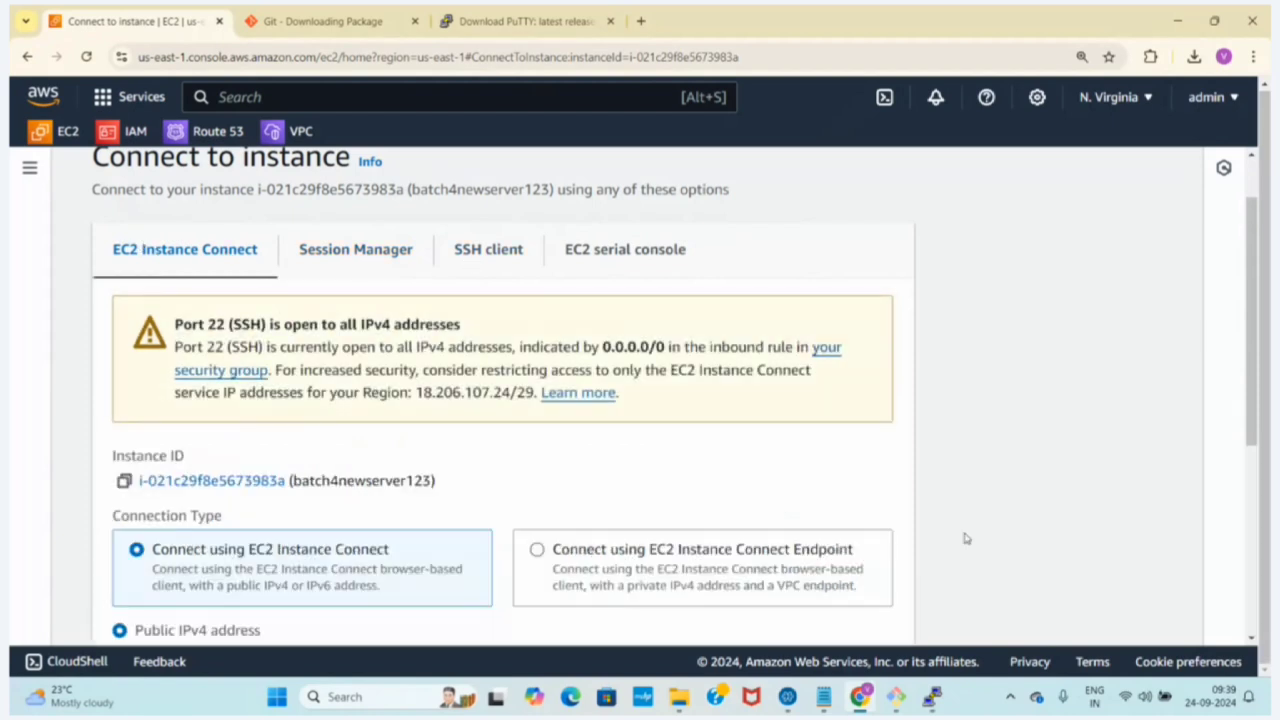
left_click(895, 697)
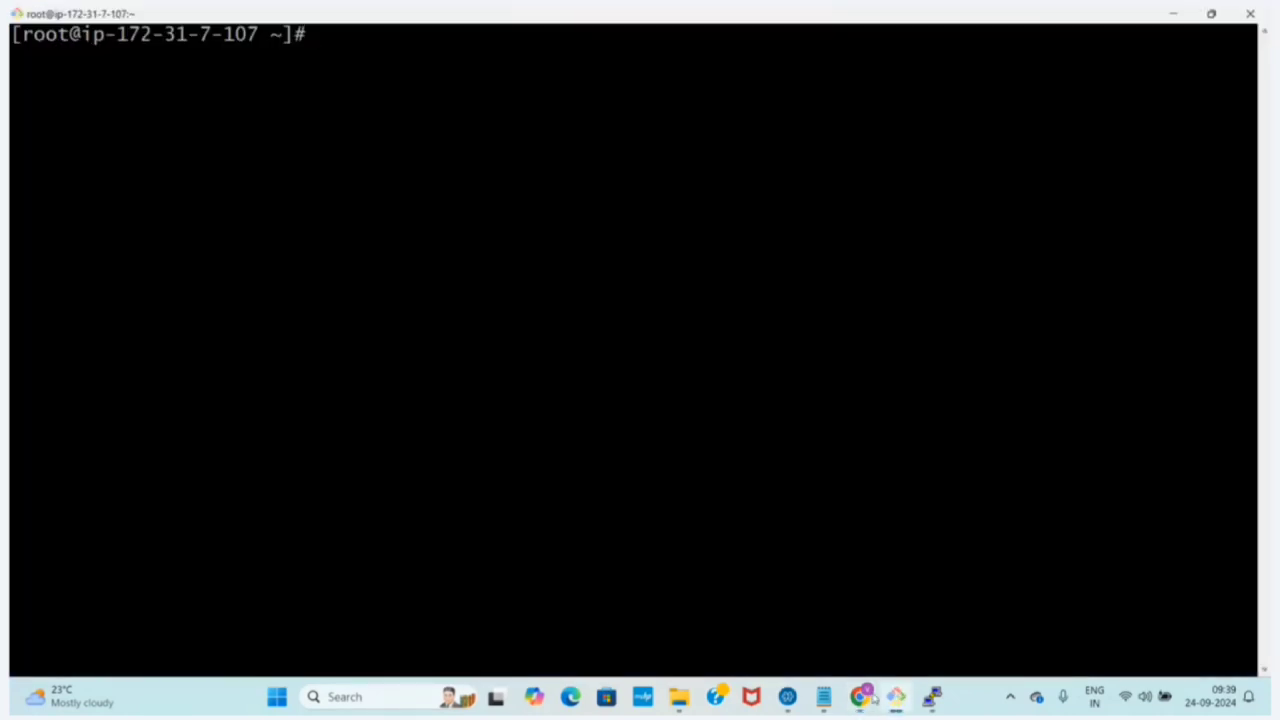
left_click(823, 697)
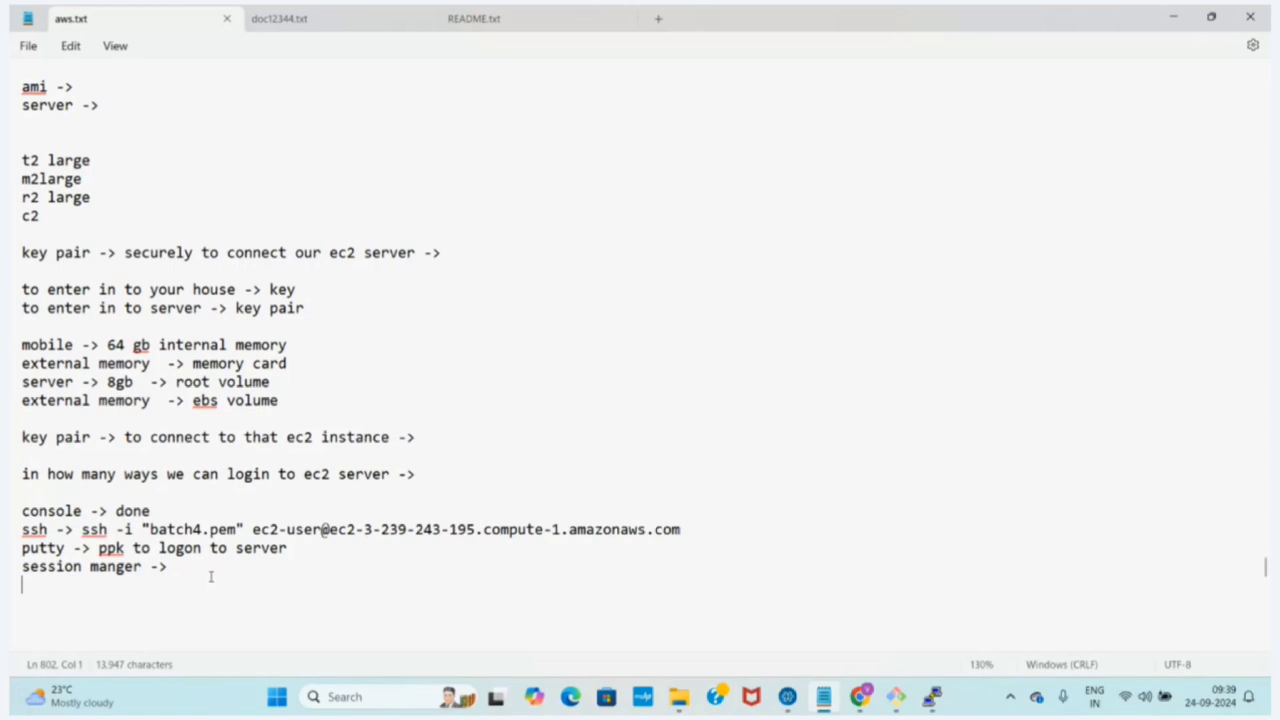
Add "or" and "mobiextrem" on separate lines below the putty line in the notes
left_click_drag(293, 548, 30, 525)
left_click(42, 534)
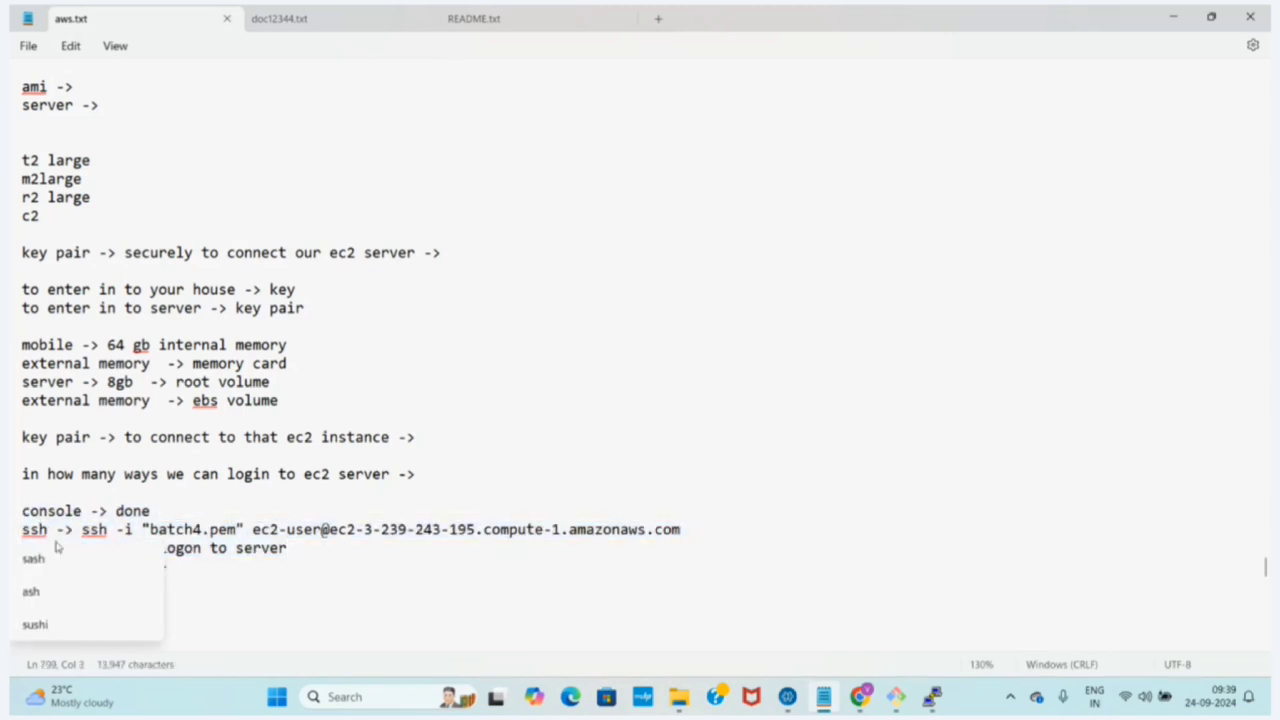
left_click(368, 586)
left_click(313, 550)
key("Return")
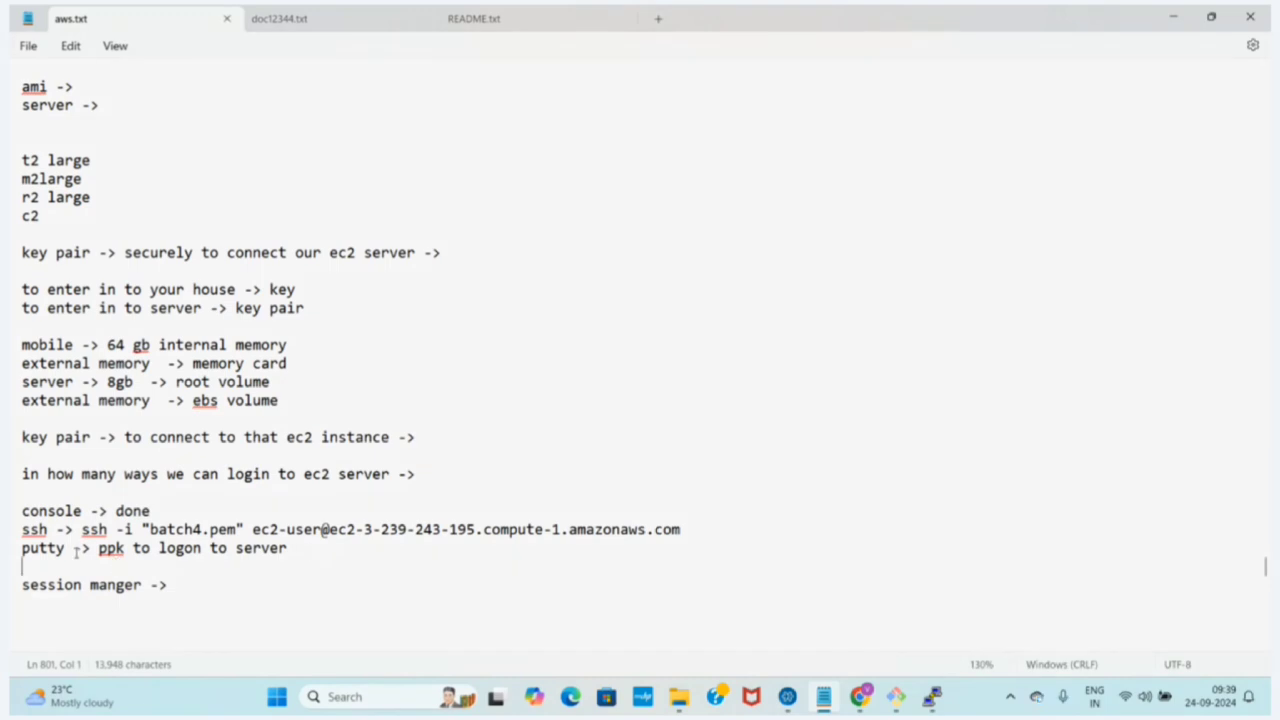
left_click_drag(70, 548, 10, 562)
left_click(136, 572)
type("or")
key("Return")
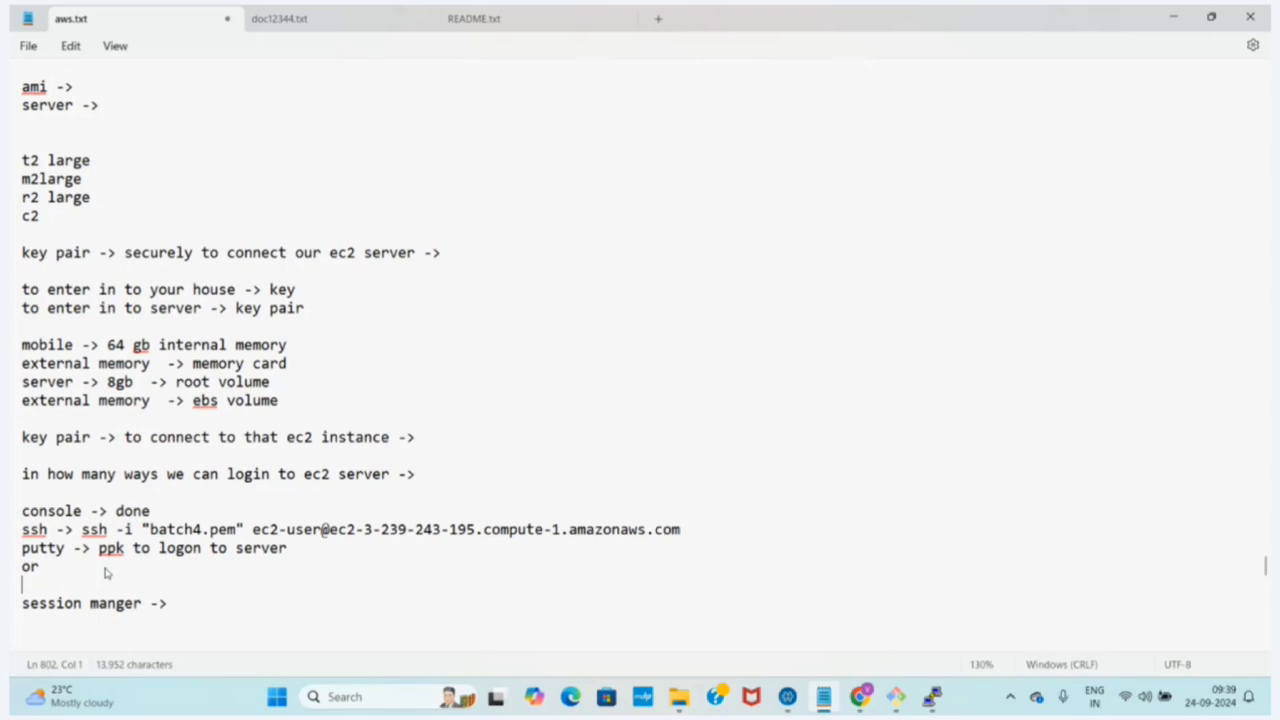
type("mobiextrem")
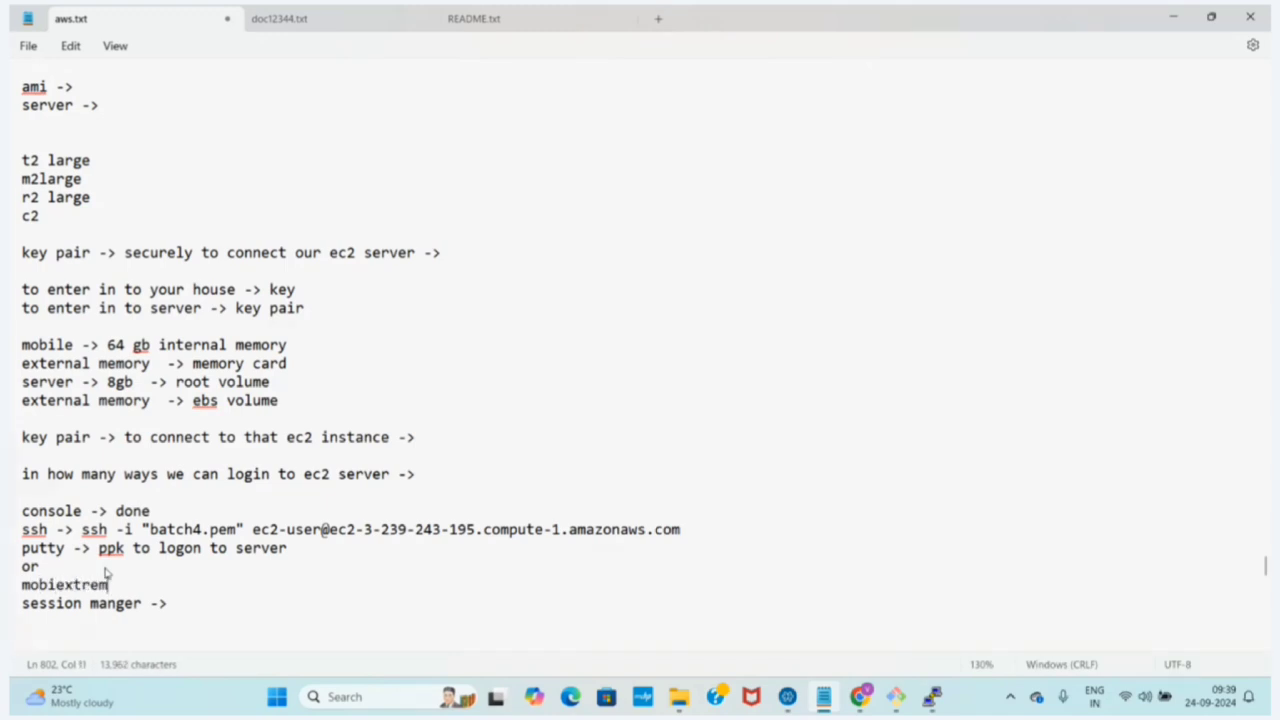
key("Return")
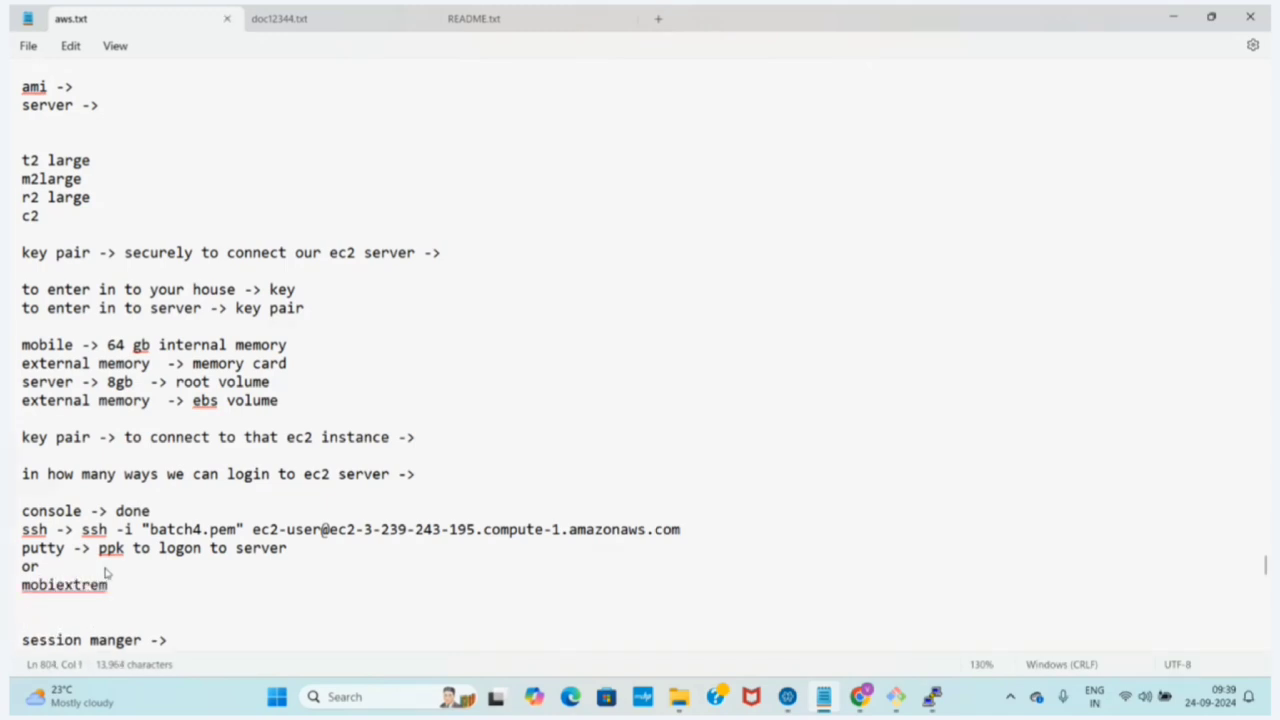
Remove the "or" and "mobiextrem" lines and the blank lines between the putty and session manger lines
left_click(67, 549)
left_click_drag(69, 553, 17, 556)
left_click(74, 553)
left_click_drag(108, 586, 12, 568)
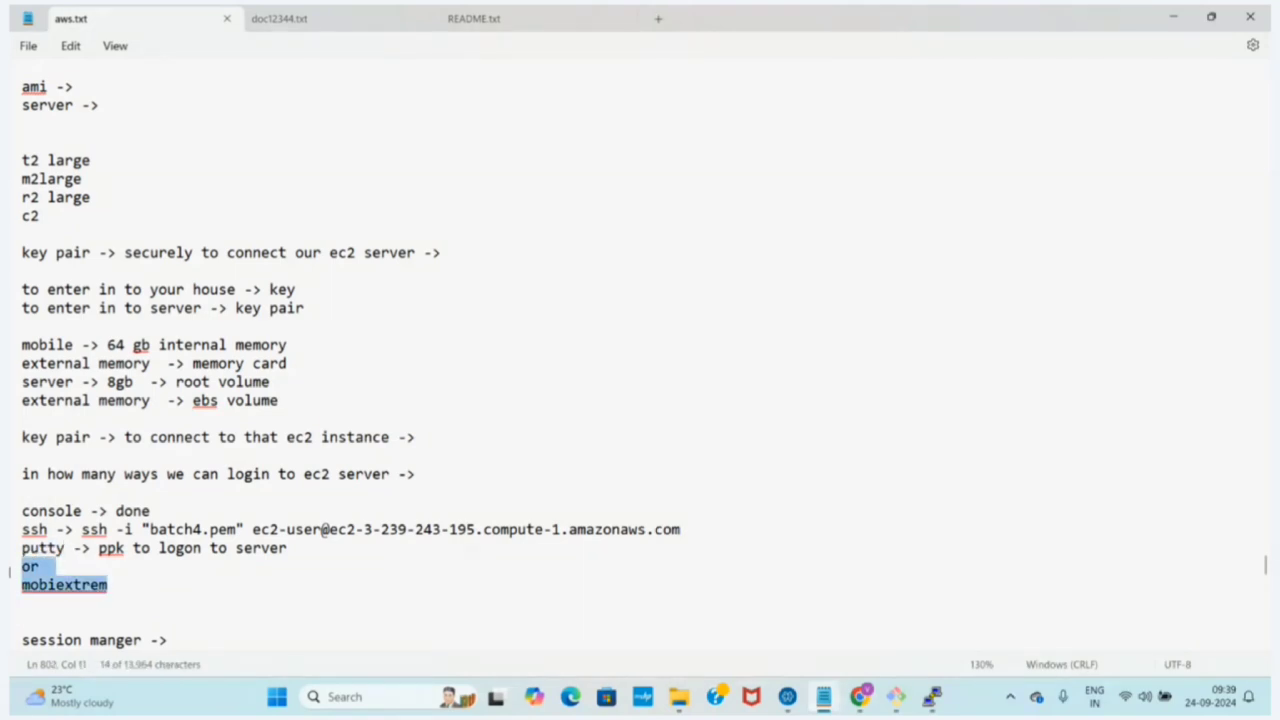
left_click(48, 588)
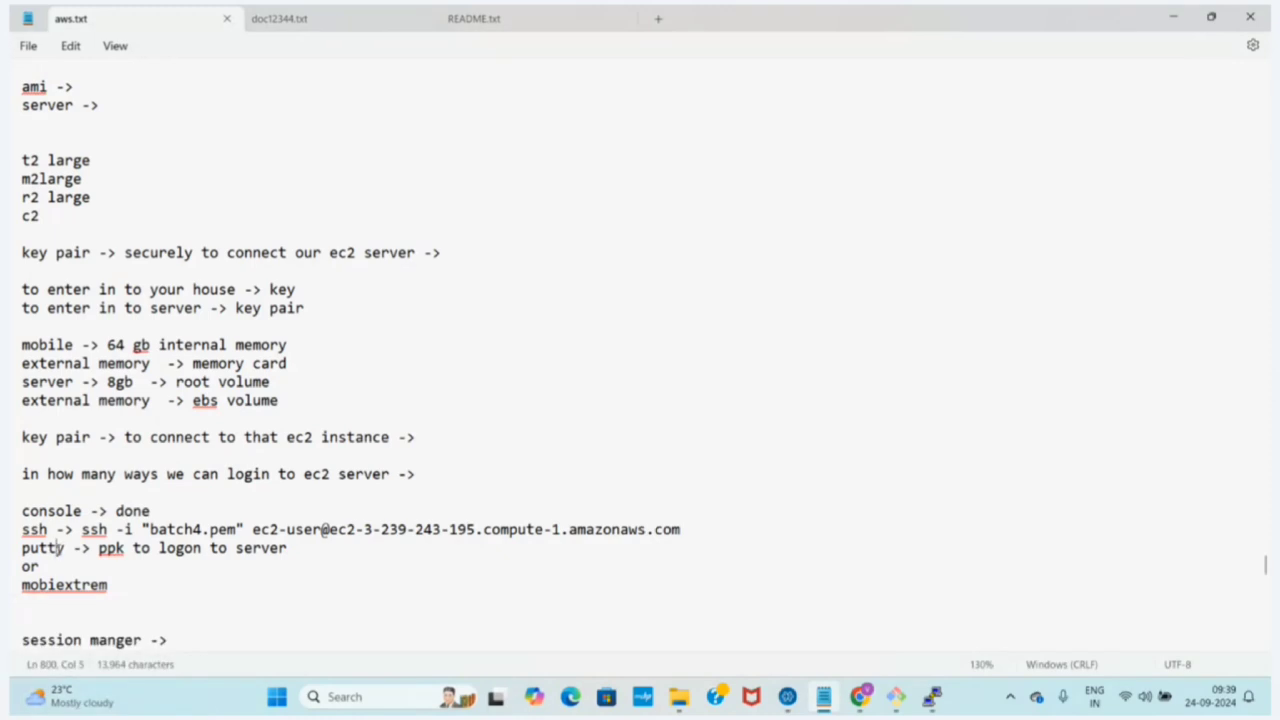
left_click_drag(112, 586, 30, 566)
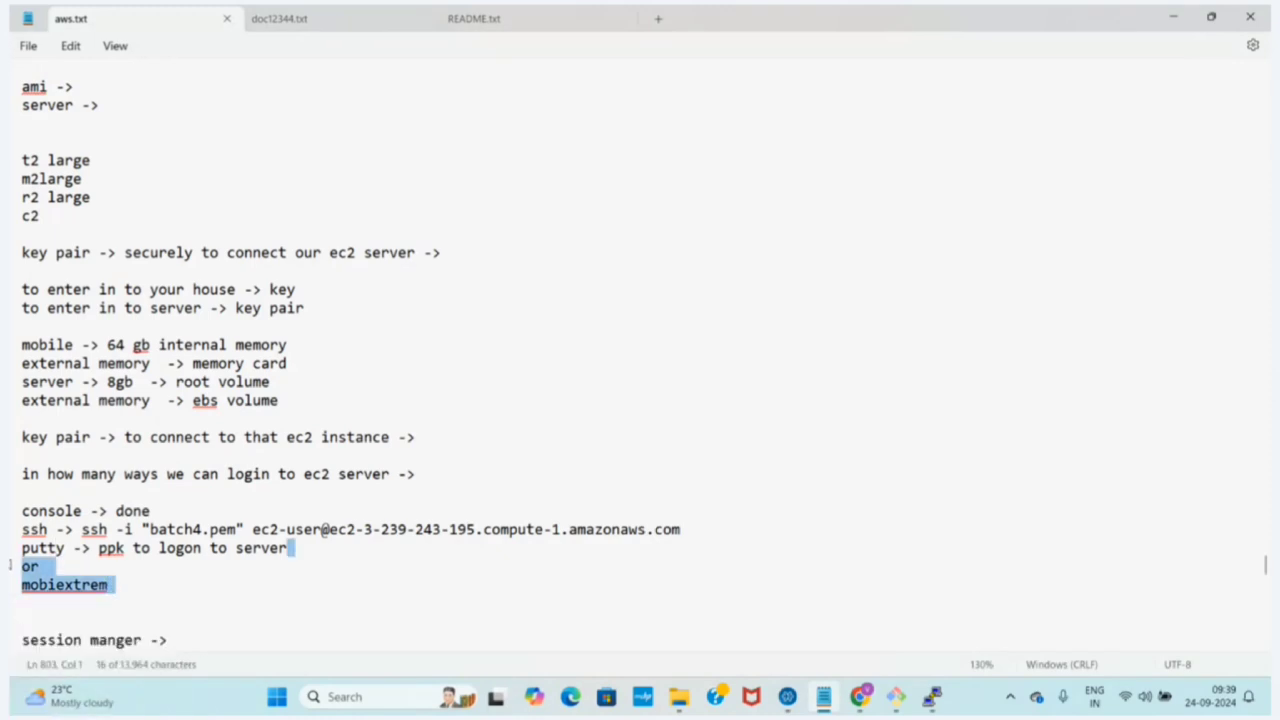
key("BackSpace")
key("BackSpace")
key("BackSpace")
type("r")
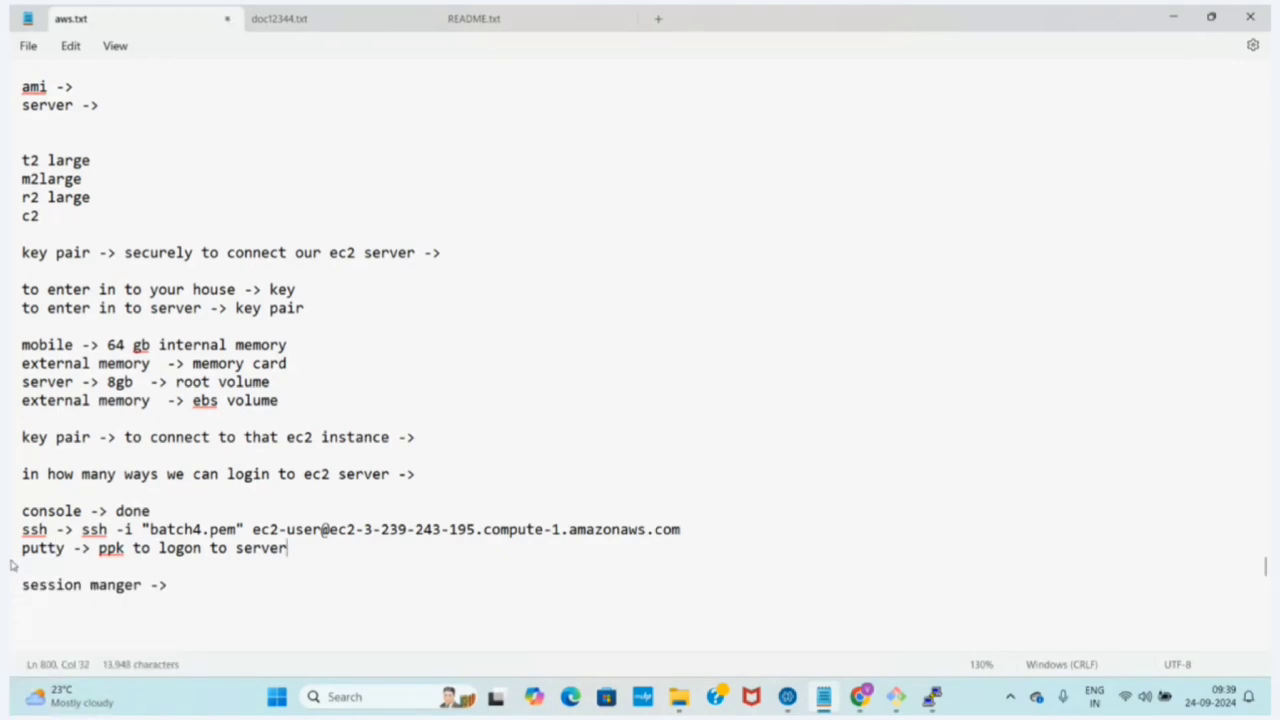
left_click(12, 566)
key("BackSpace")
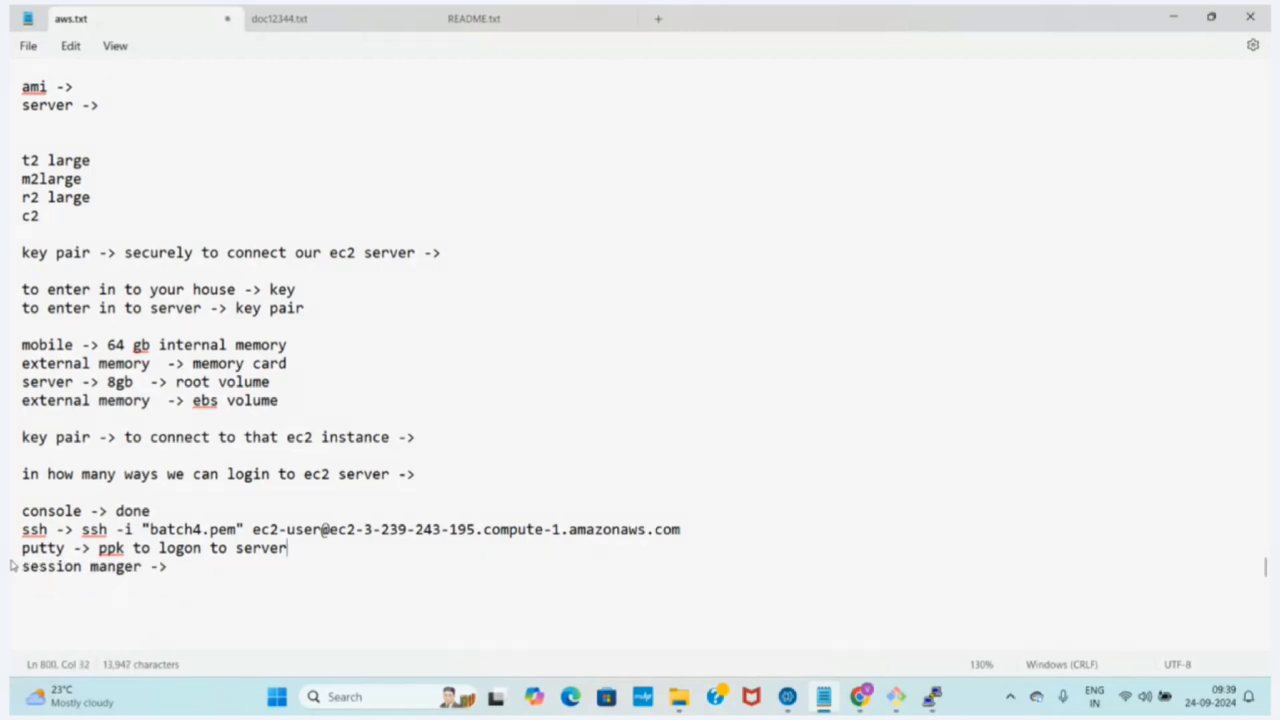
Insert a blank line above the session manger line and highlight the putty line in the notes
key("Return")
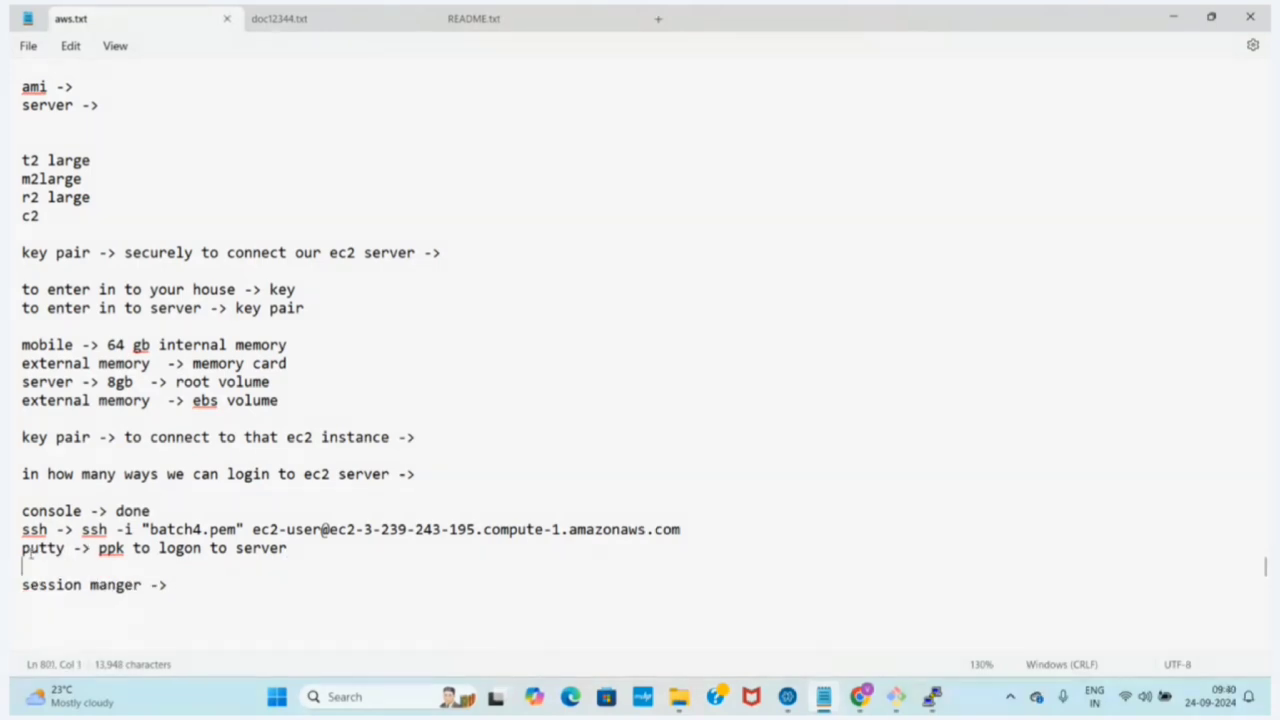
left_click_drag(22, 551, 74, 549)
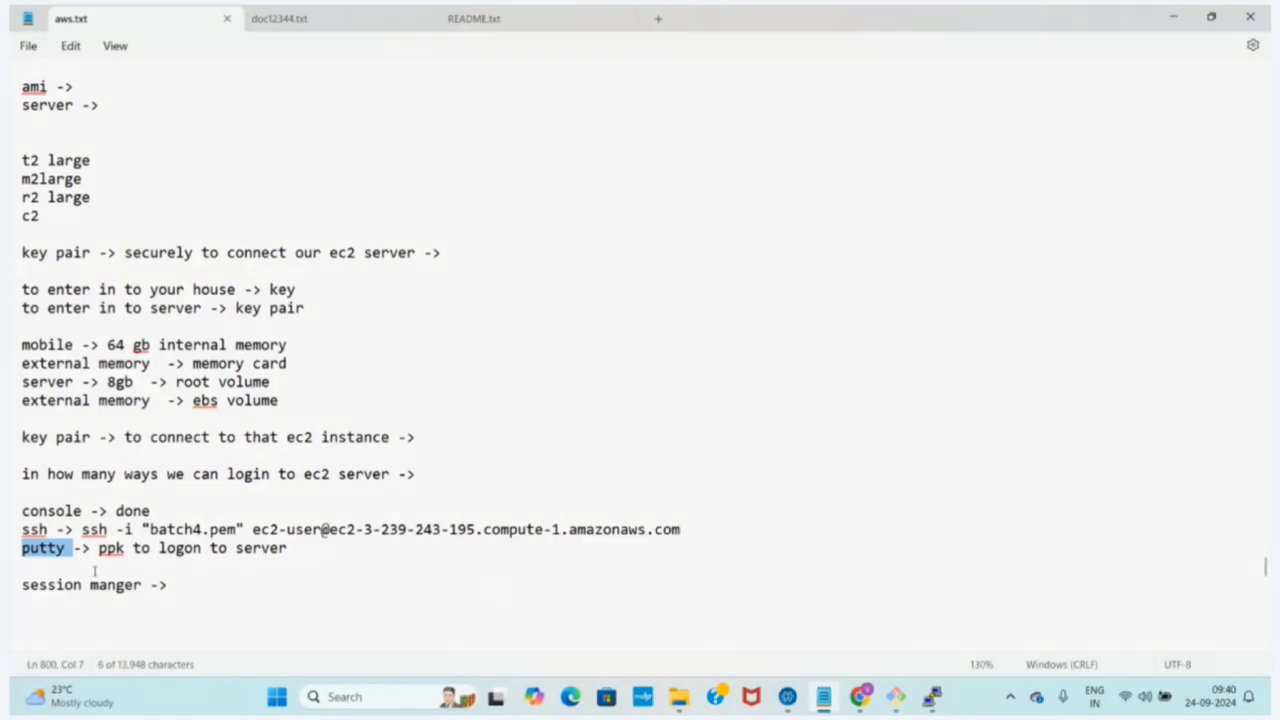
left_click_drag(73, 531, 143, 532)
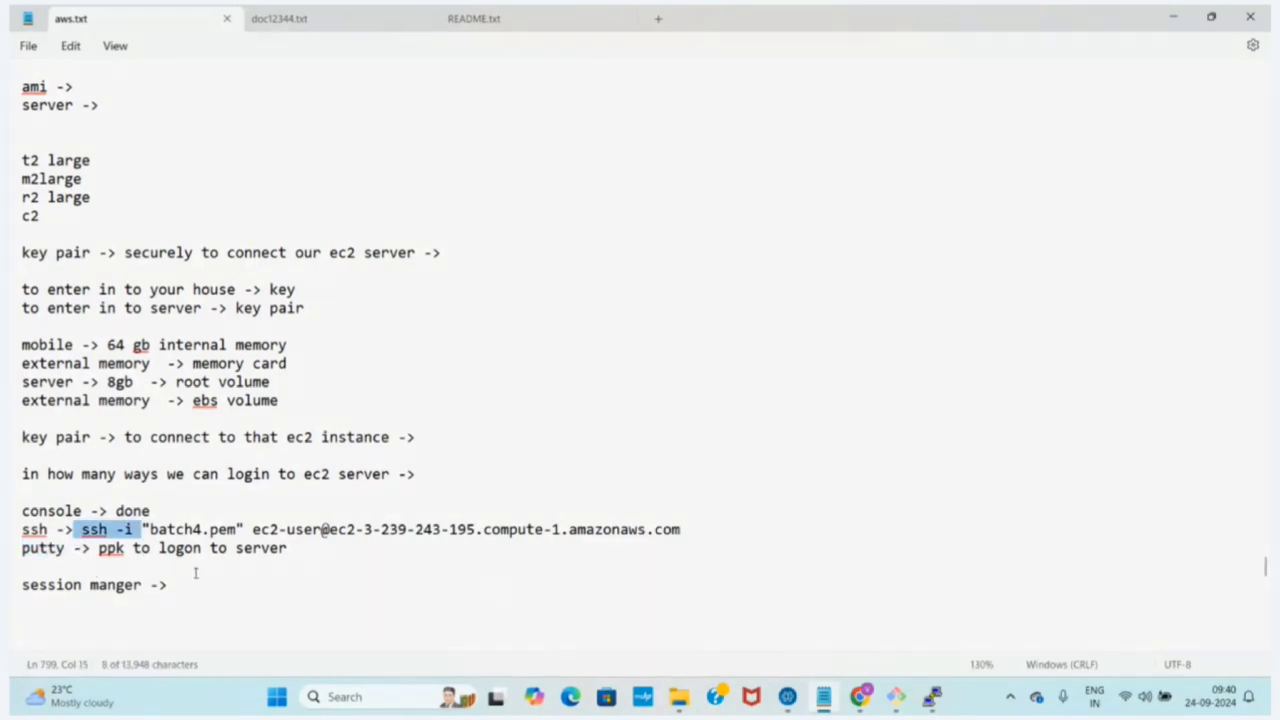
left_click(206, 573)
left_click_drag(290, 550, 10, 555)
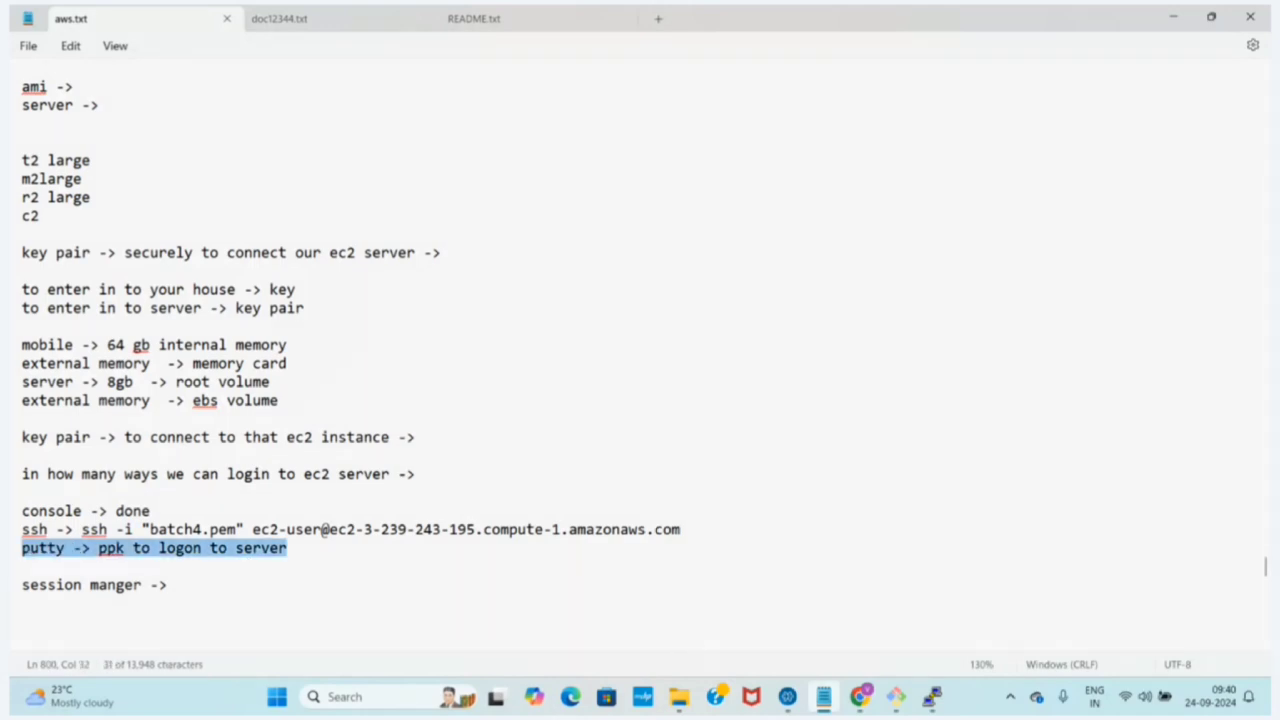
Switch to the PuTTY terminal and close its ec2-user session, confirming the exit
left_click(931, 697)
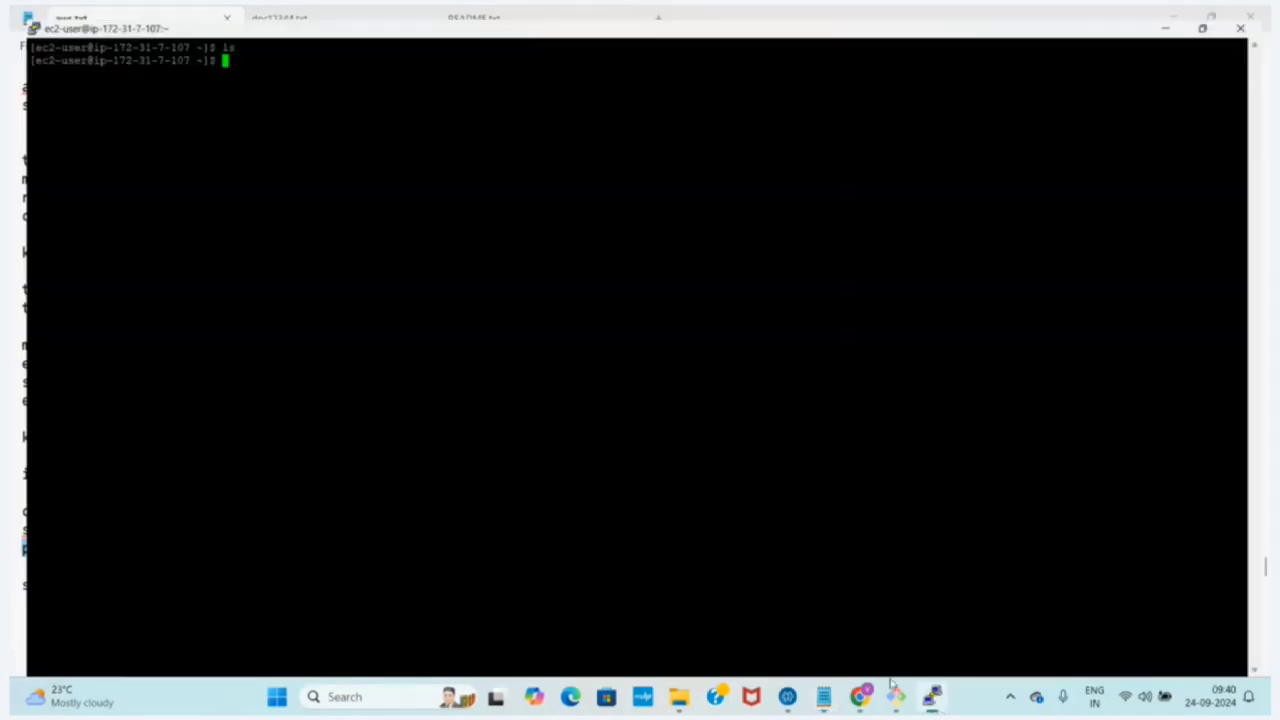
left_click(1248, 14)
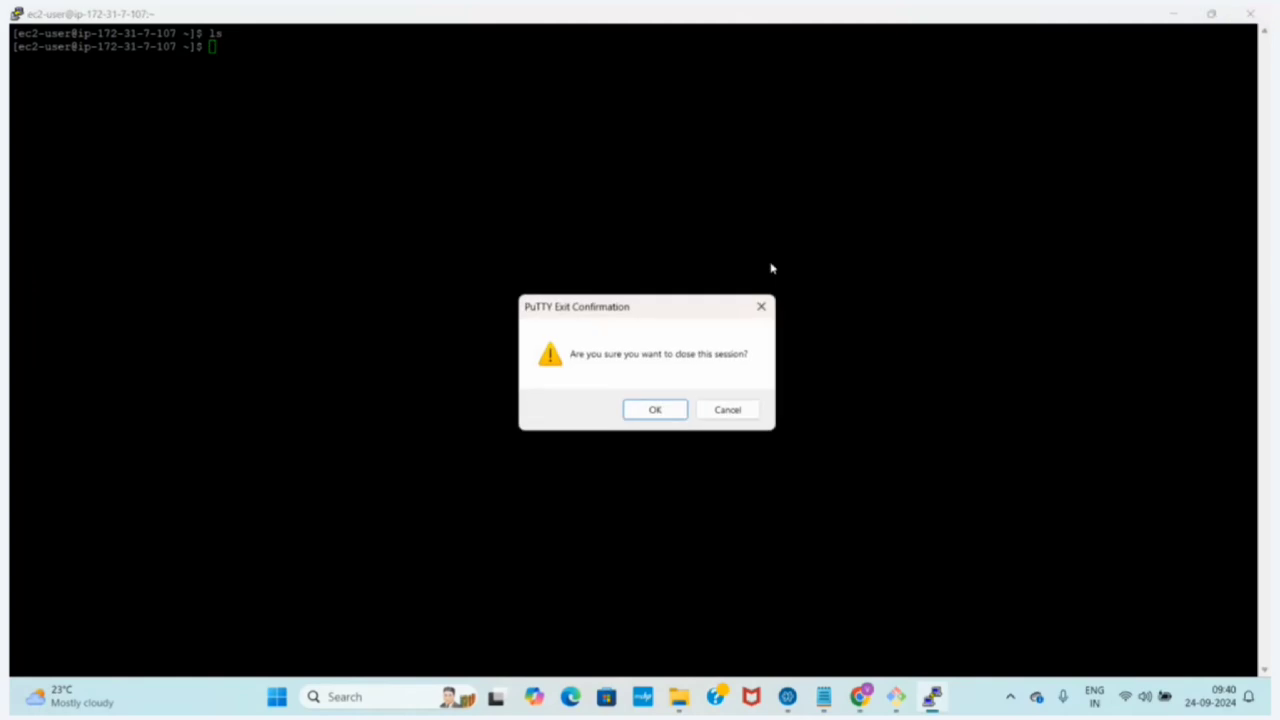
left_click(651, 410)
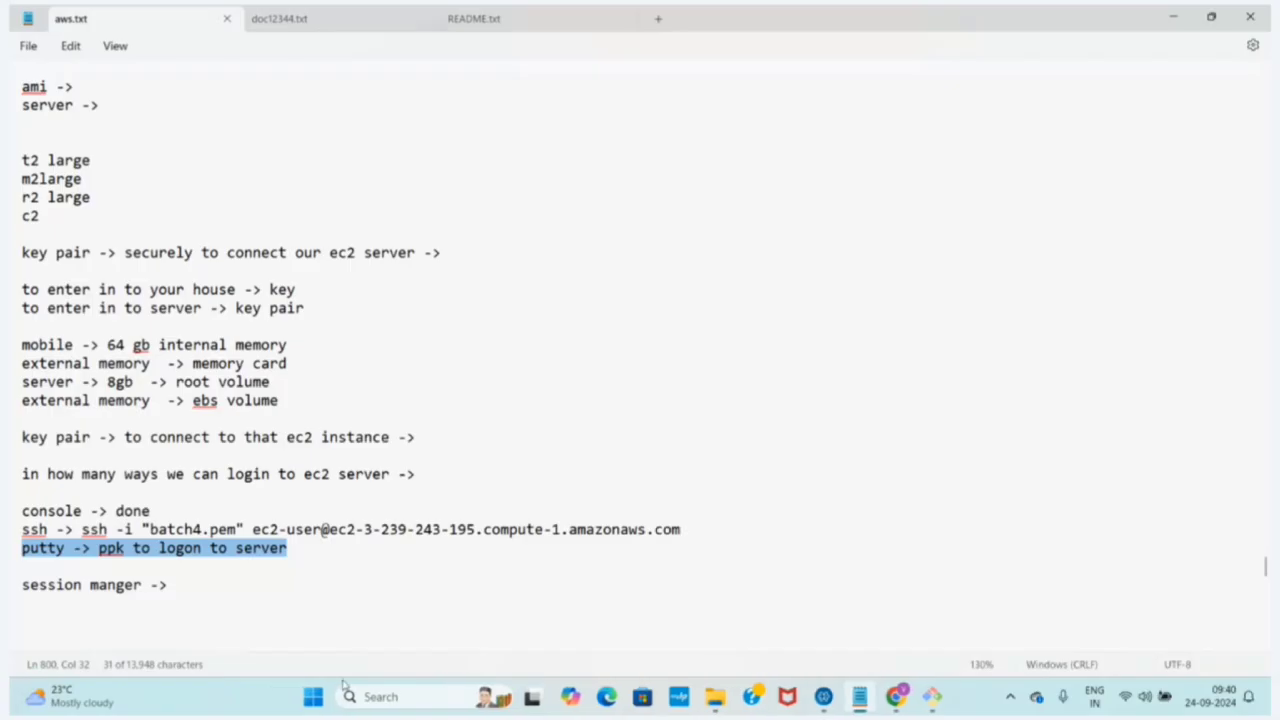
Launch PuTTY again and set the session's host name to 3.239.243.195
left_click(341, 697)
type("pu")
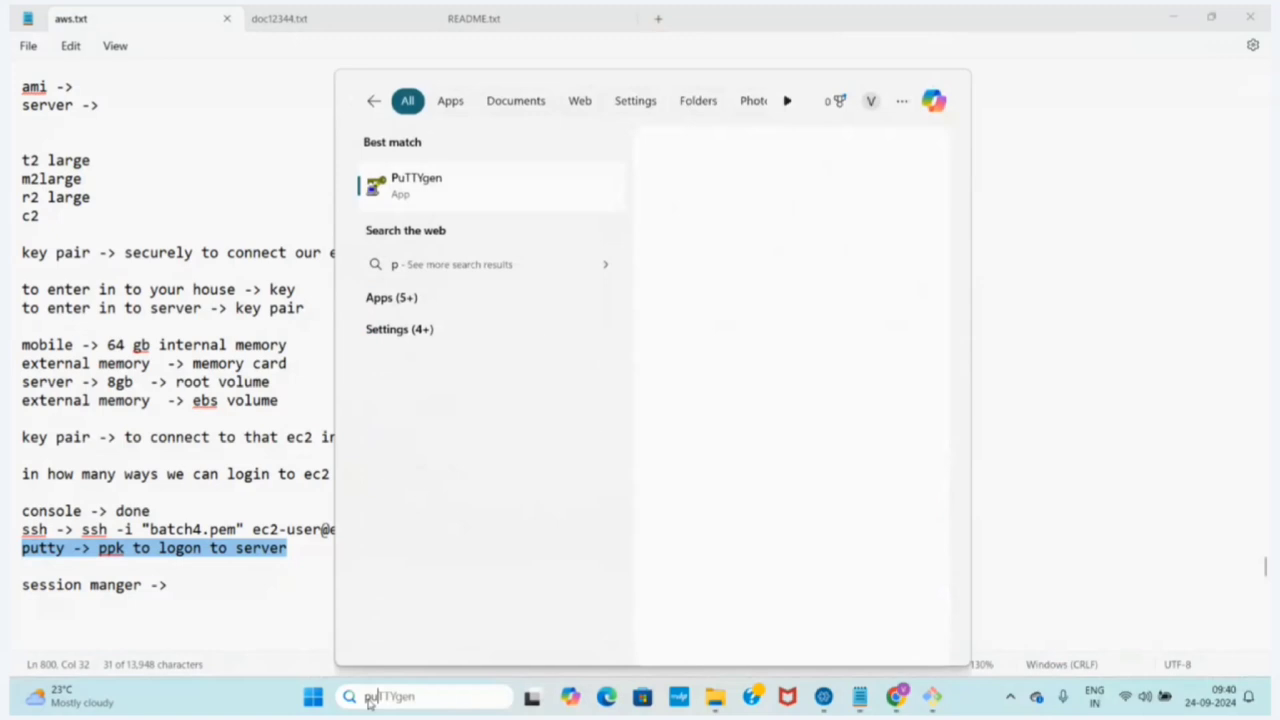
type("tty")
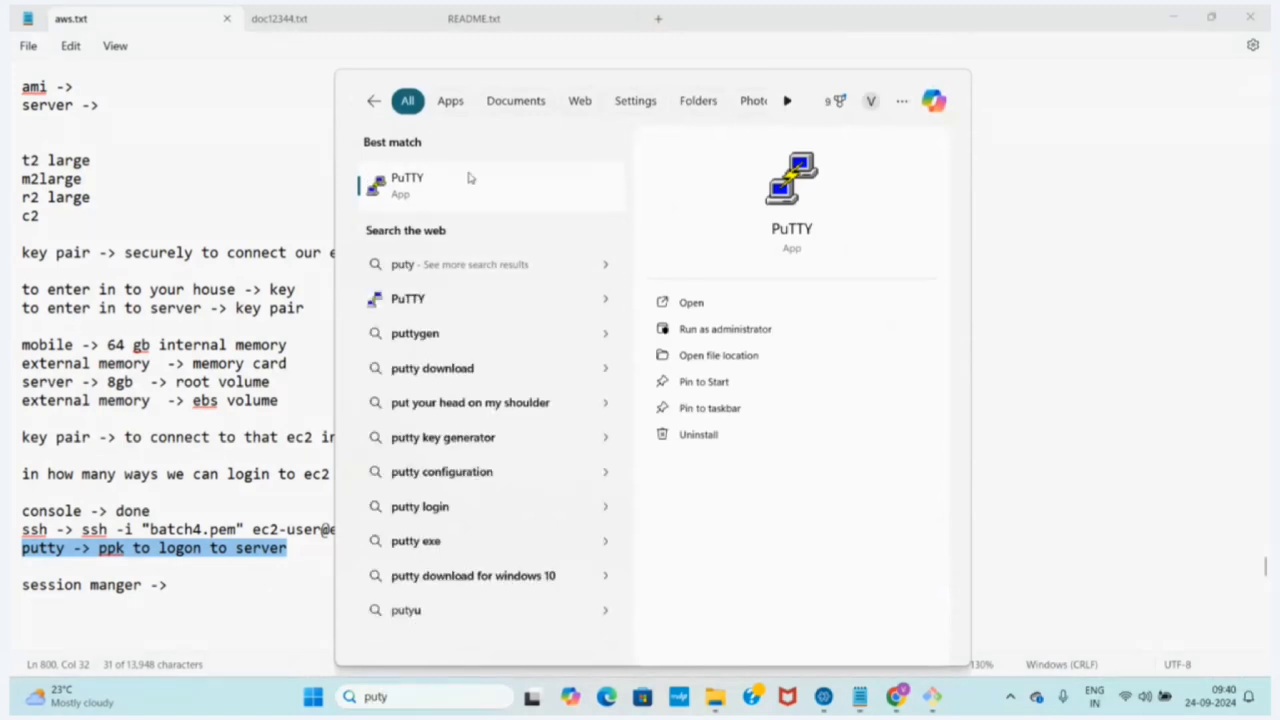
left_click(471, 178)
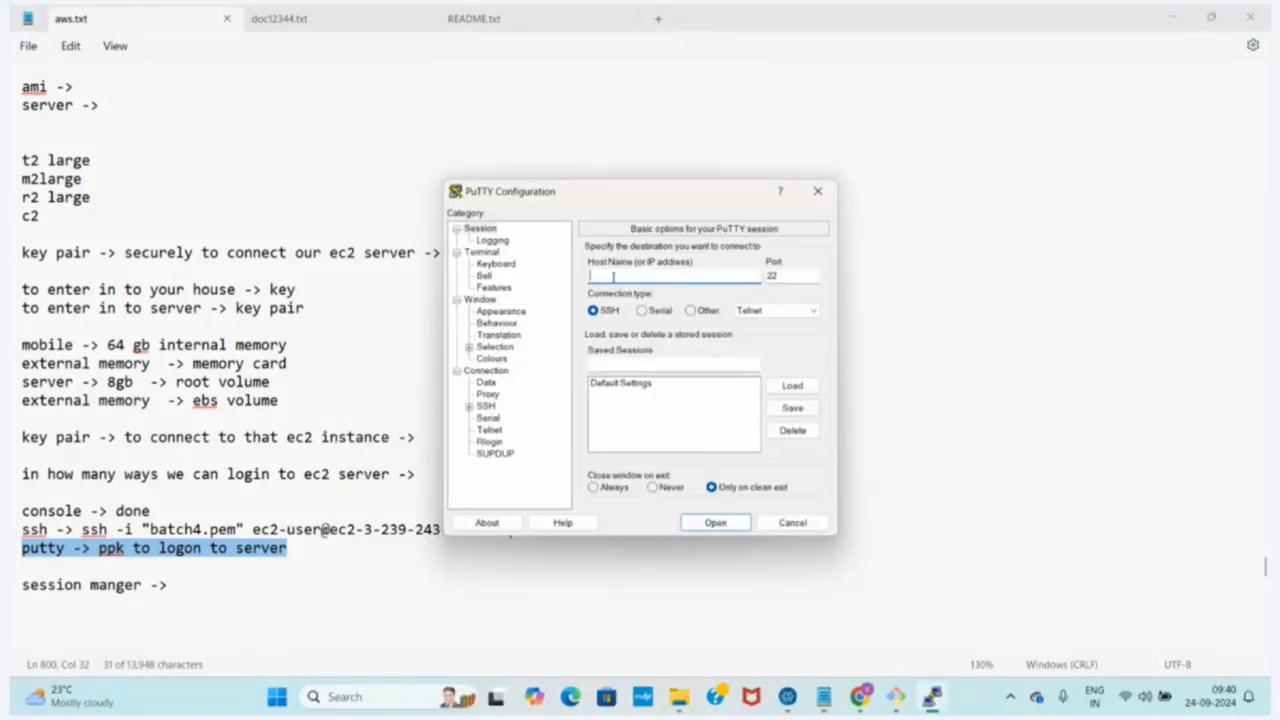
type("3.239.243.195")
Set the SSH authentication credentials to use the batch4ppk private key file from the Desktop
left_click(469, 406)
left_click(481, 442)
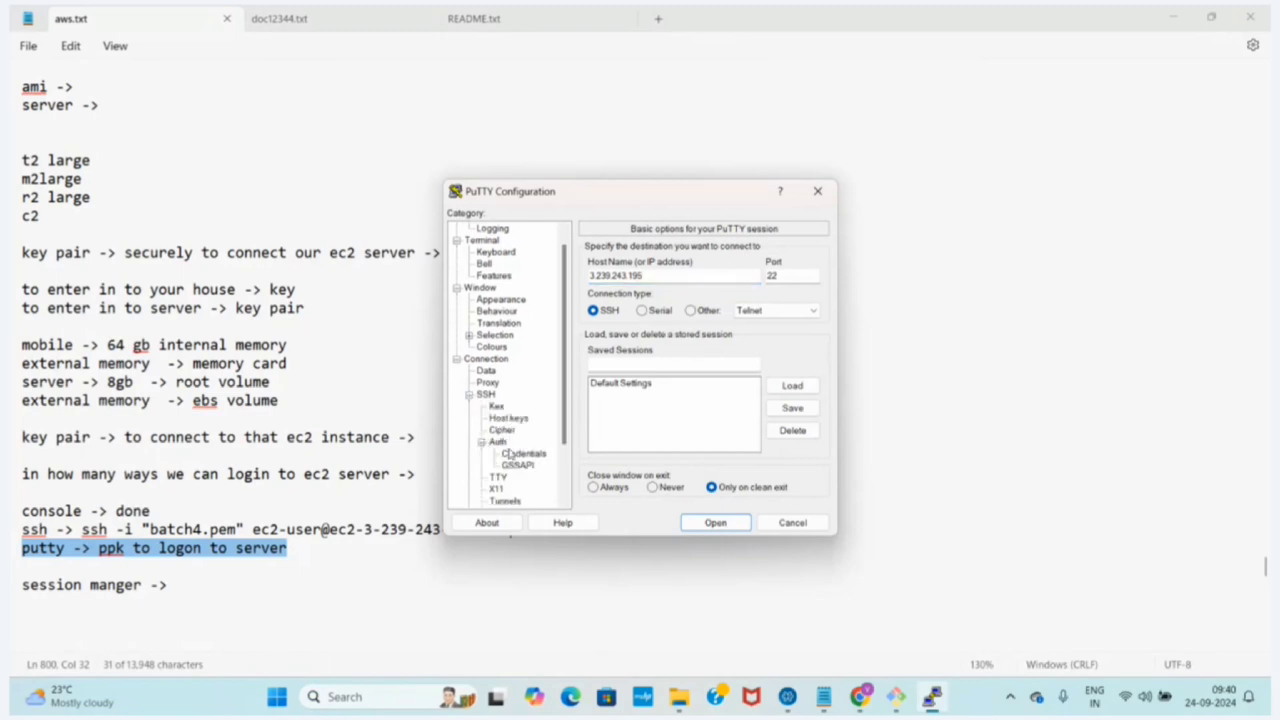
left_click(520, 454)
left_click(790, 277)
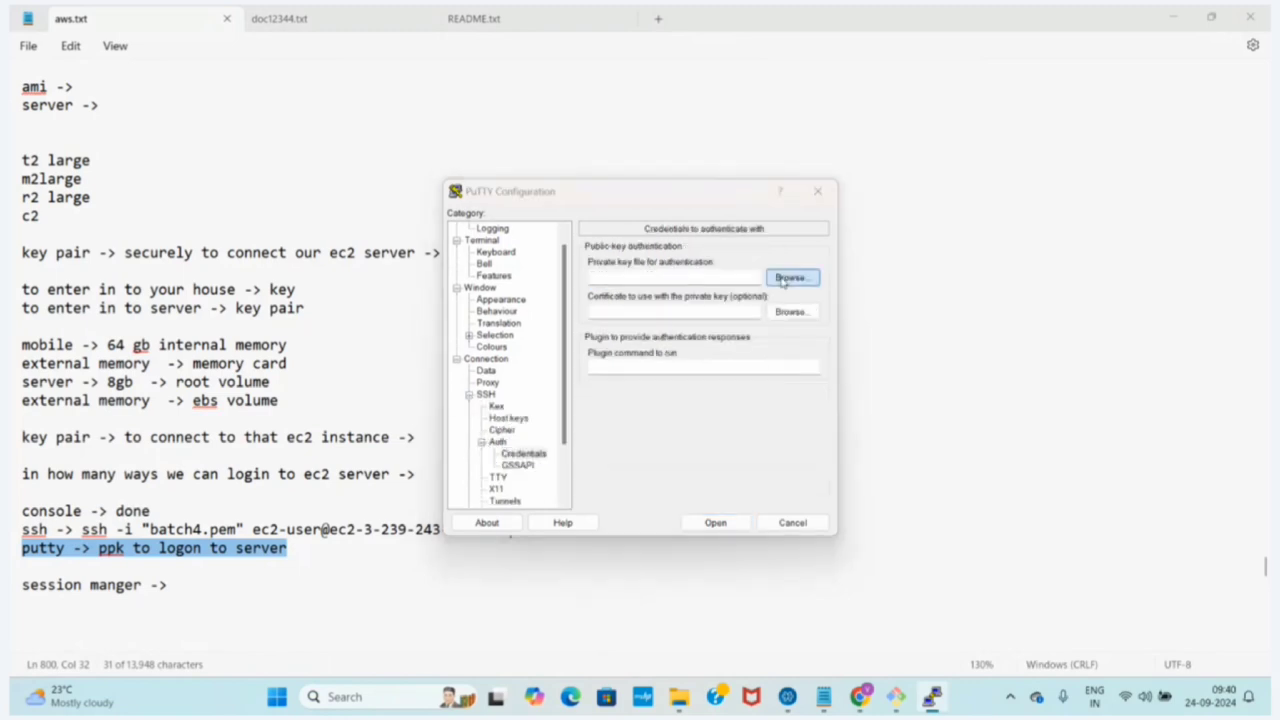
left_click(650, 337)
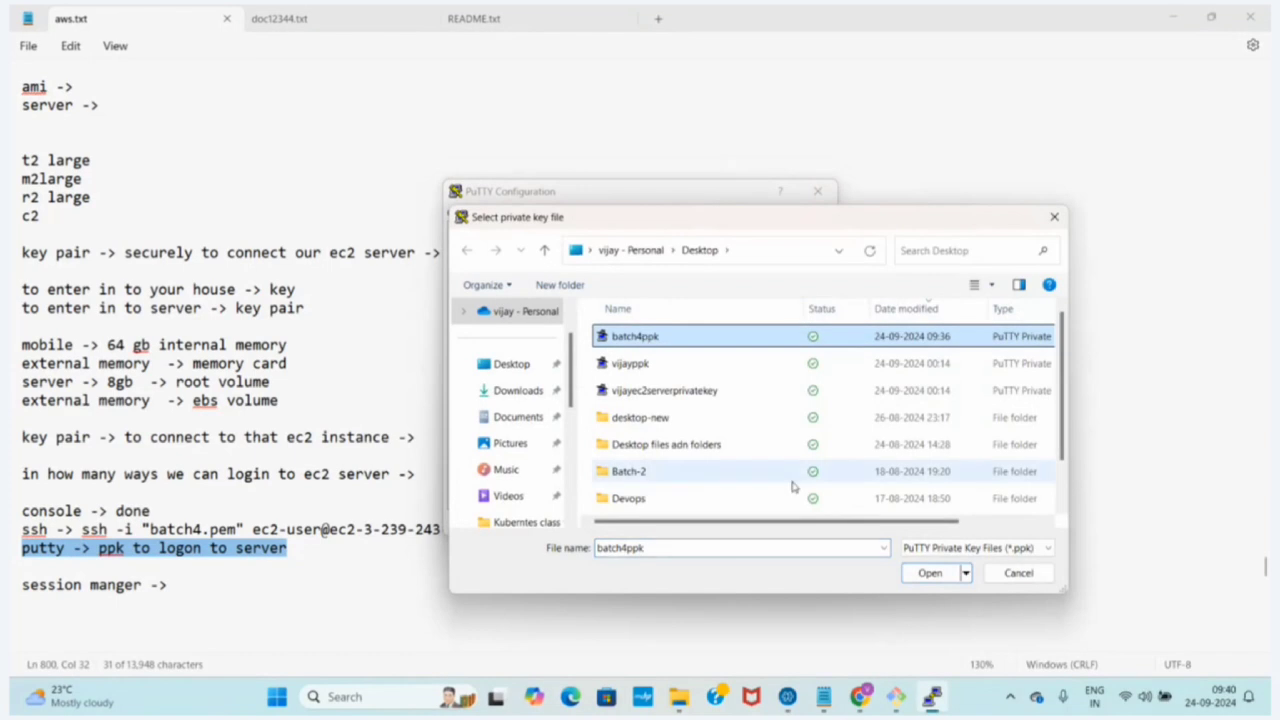
left_click(930, 573)
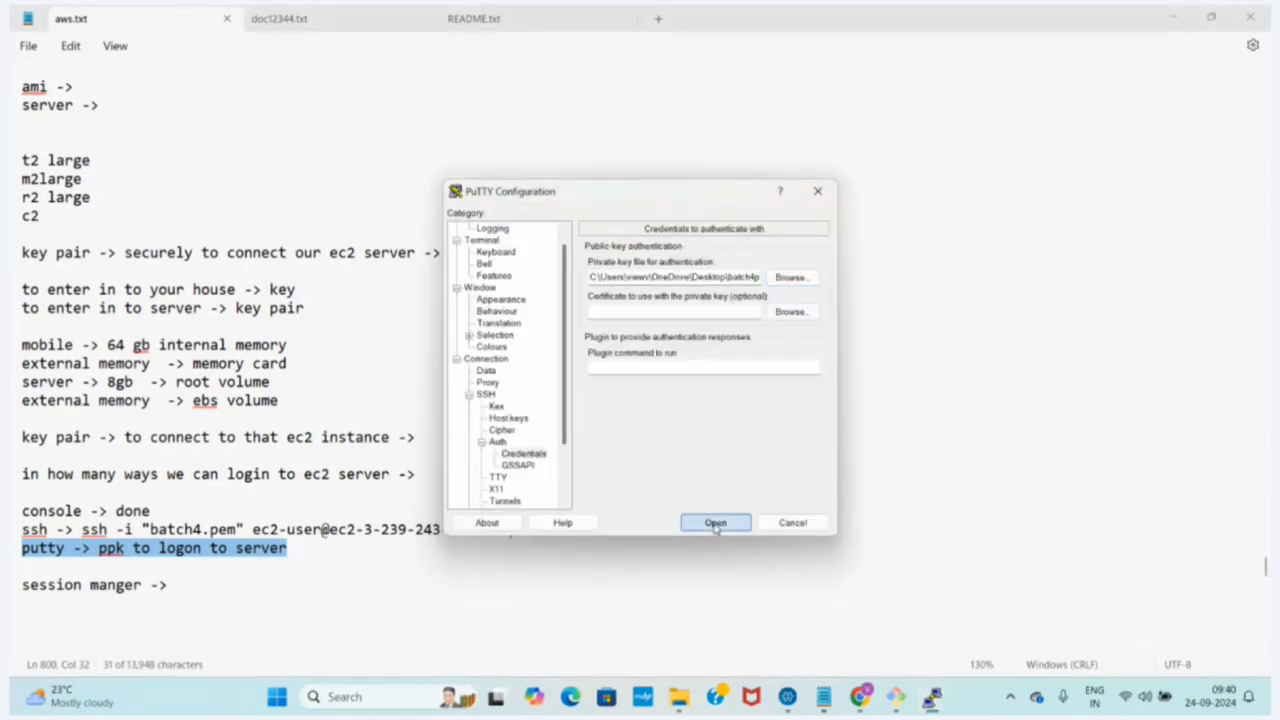
Open the PuTTY session and try to log in to the server as root
left_click(714, 523)
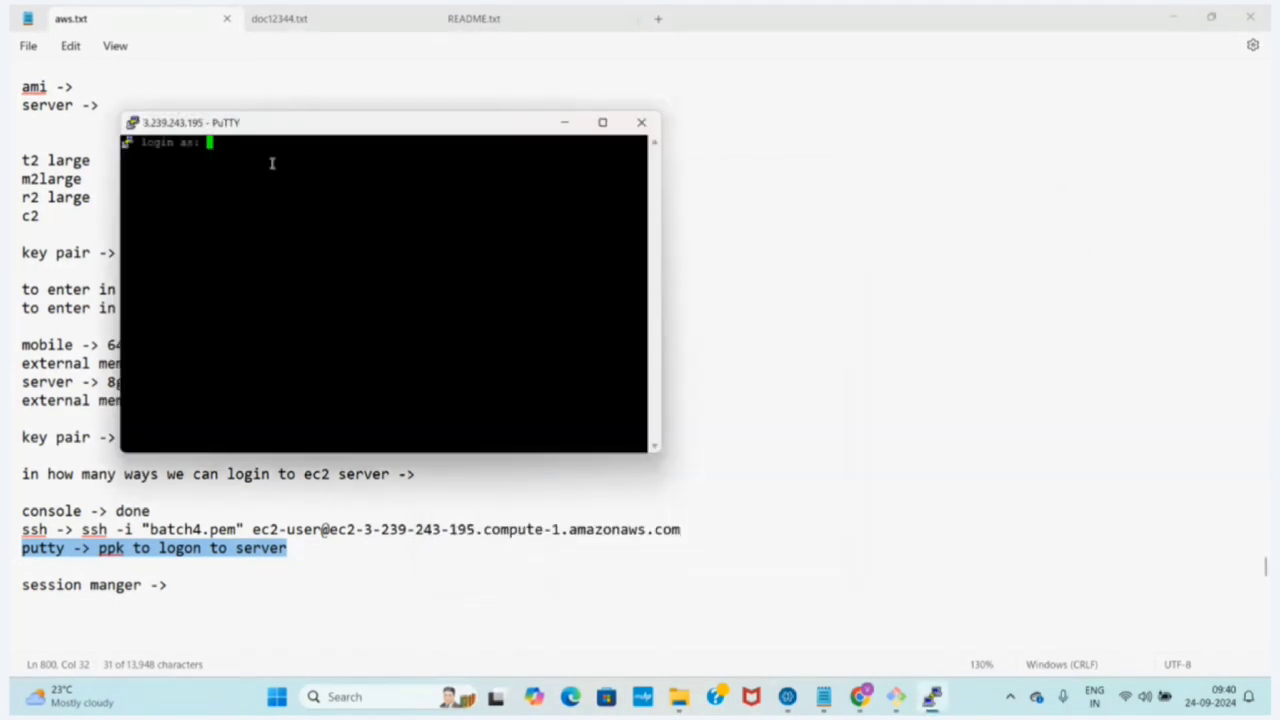
type("root")
key("Return")
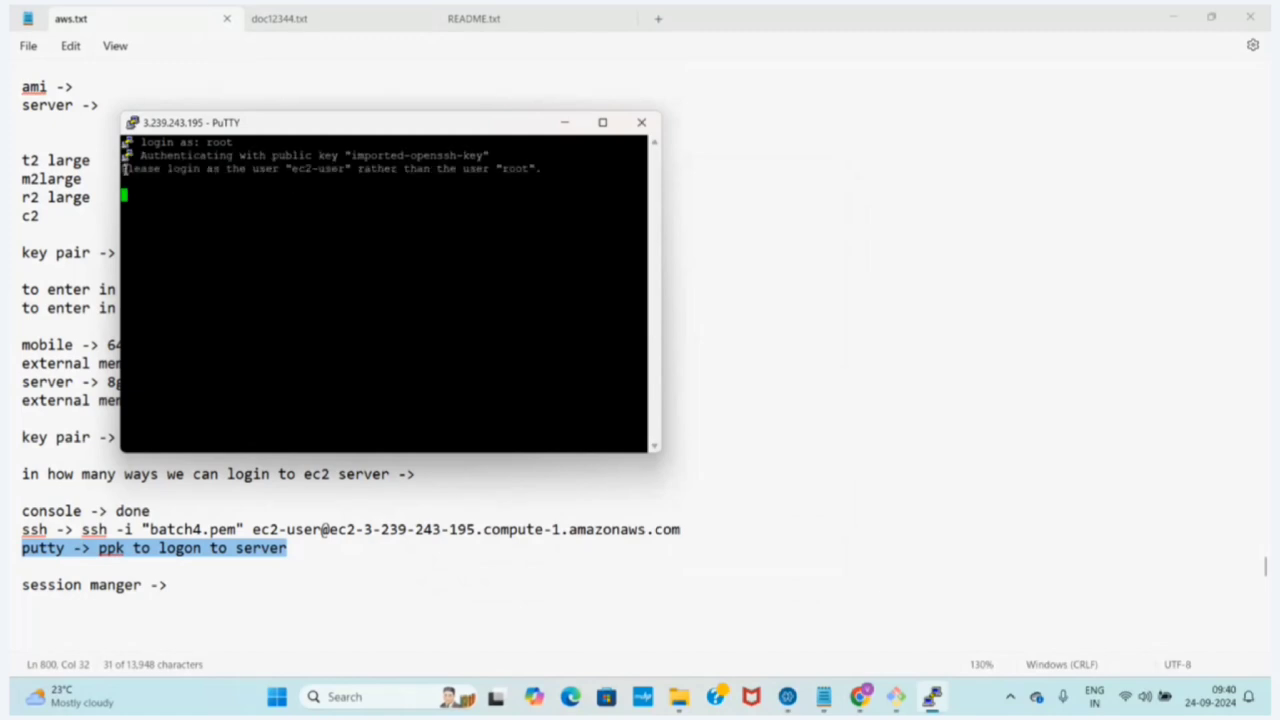
Highlight the server's reply to the root login, marking which user name it asks for
left_click_drag(125, 169, 487, 178)
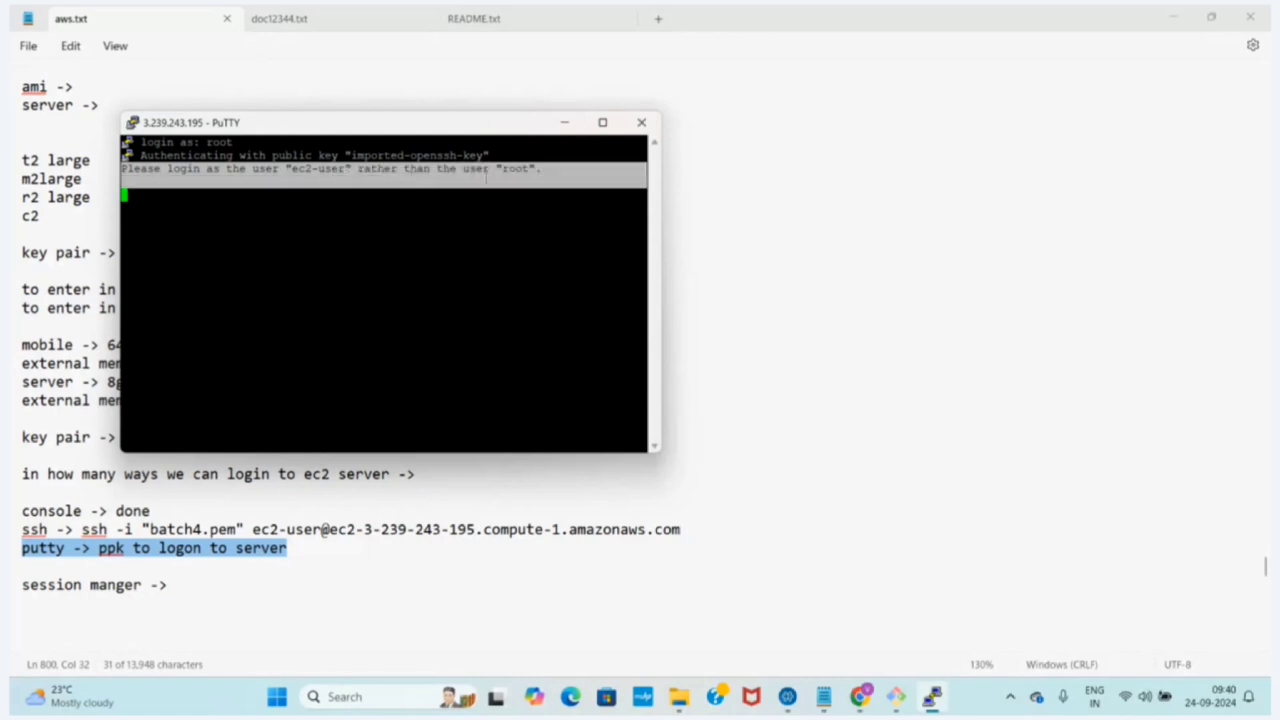
left_click(530, 177)
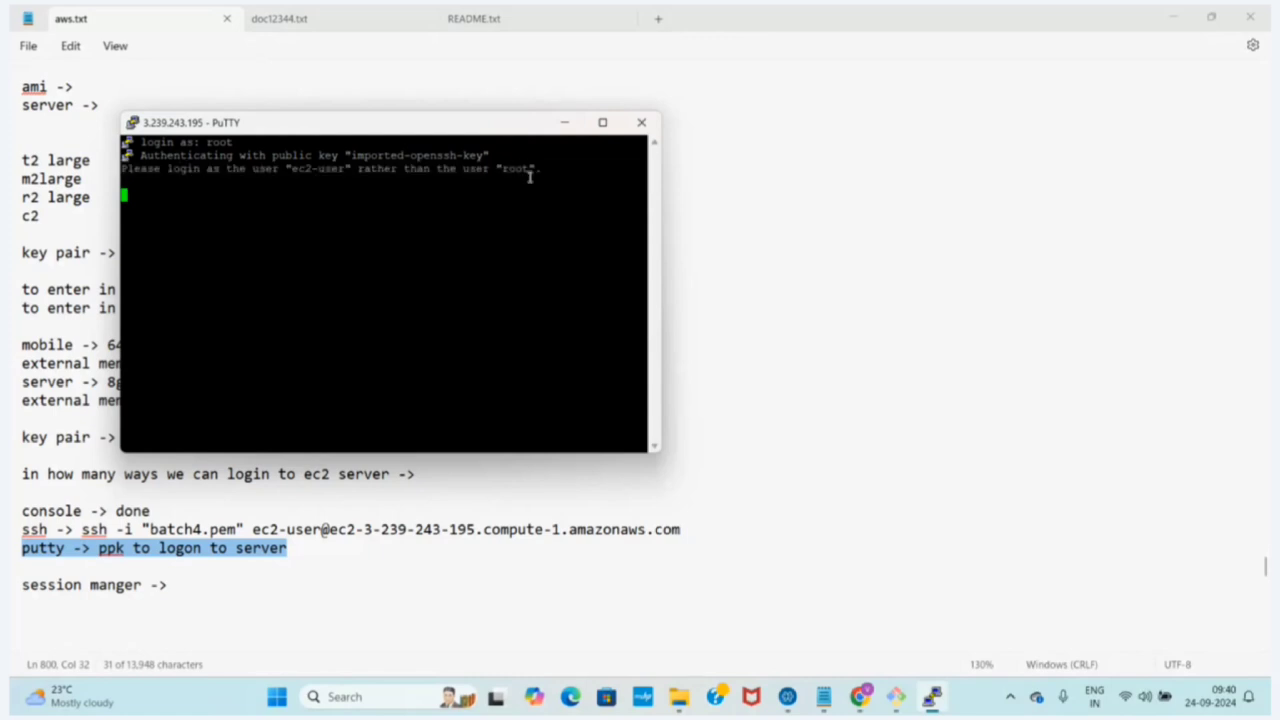
left_click_drag(550, 168, 272, 170)
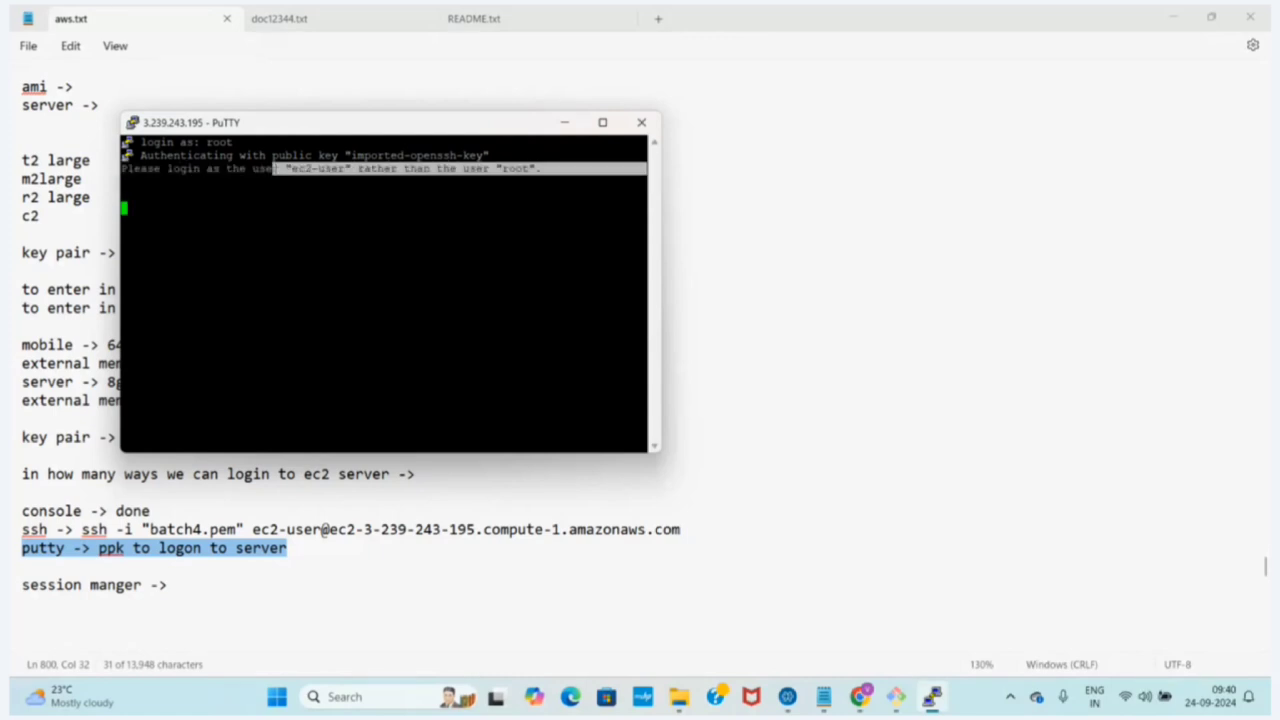